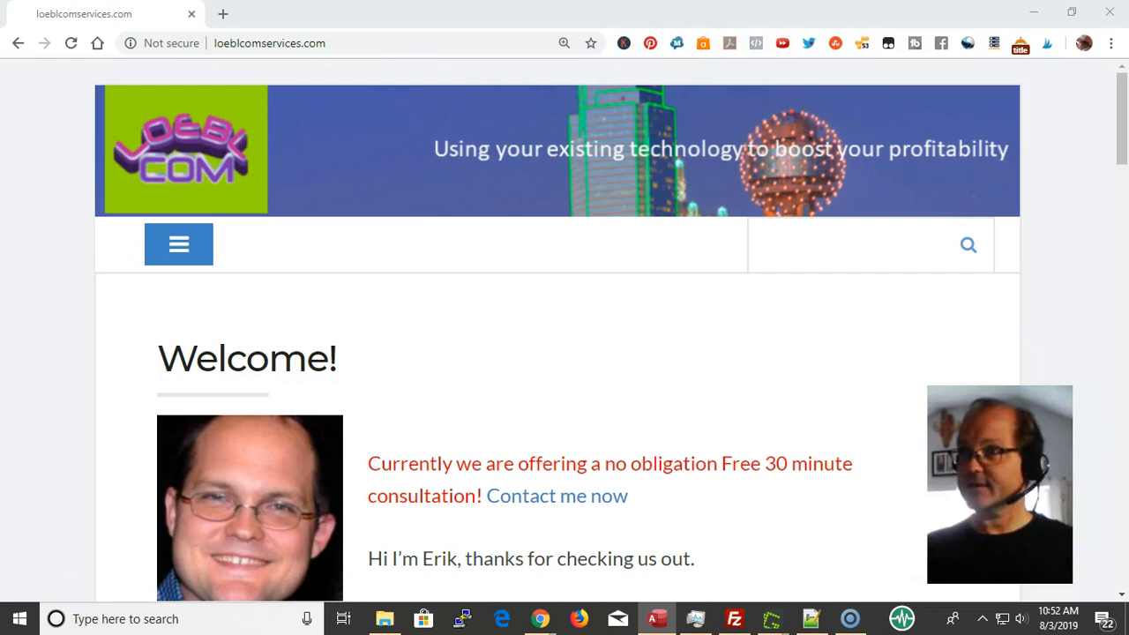
Switch to the company database in Access, maximize its window, and view the records of the qryHRReport query.
left_click_drag(1128, 79, 401, 30)
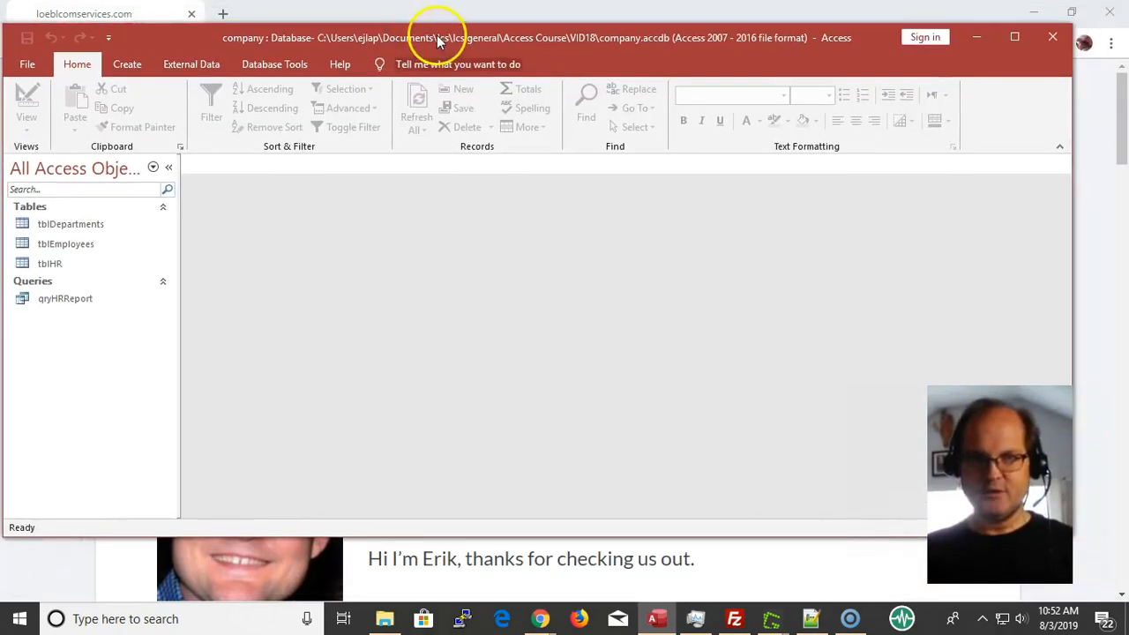
double_click(433, 37)
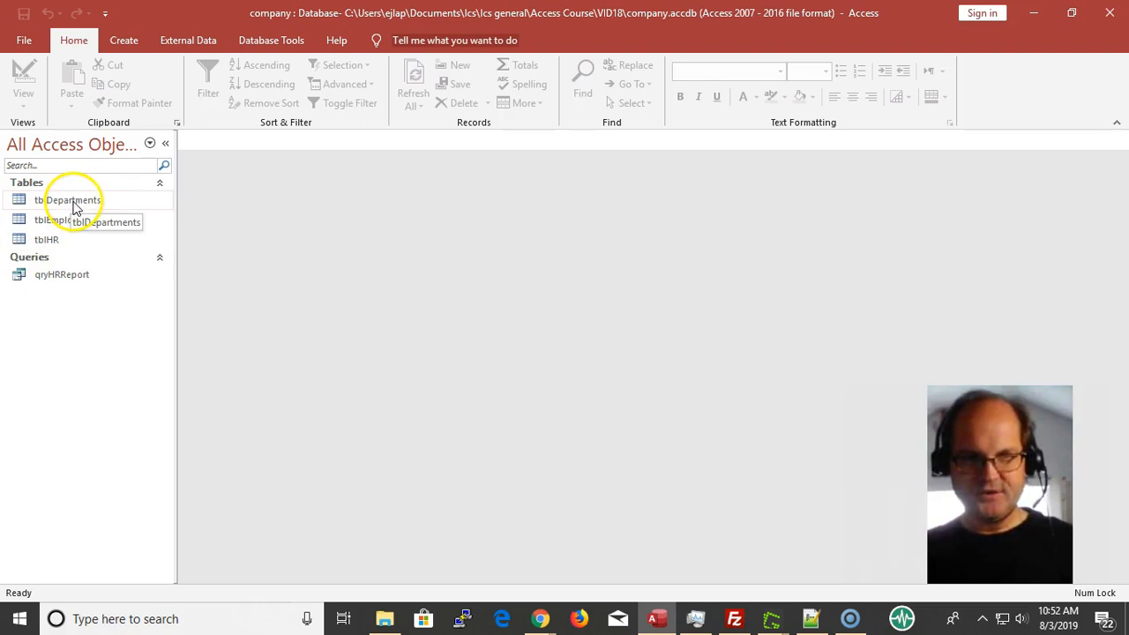
left_click(69, 276)
double_click(70, 276)
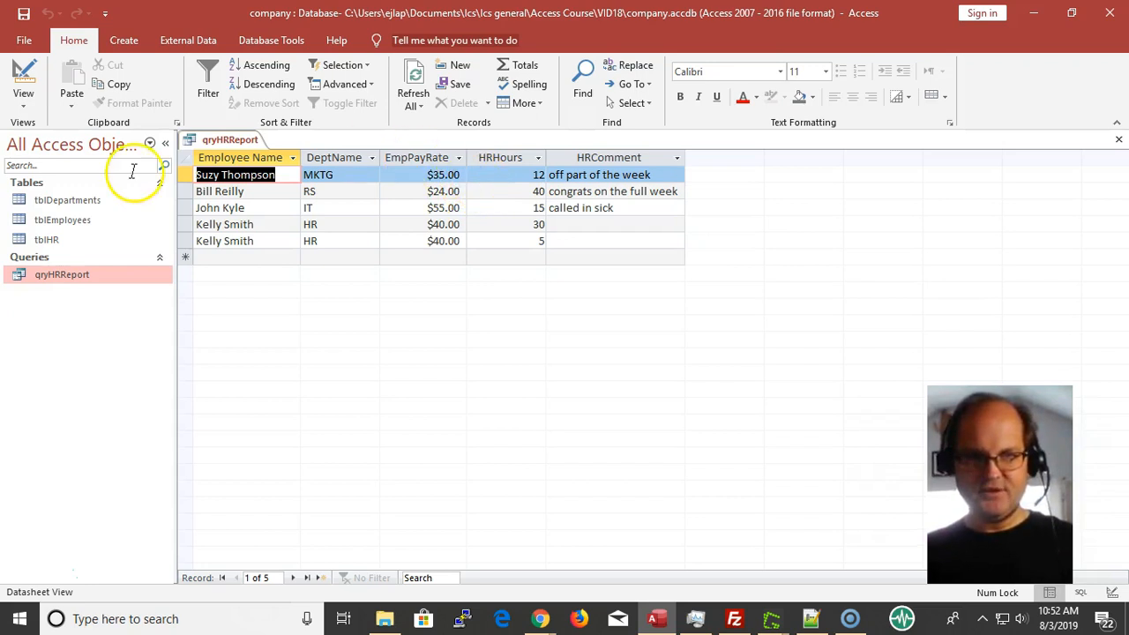
key("ctrl+w")
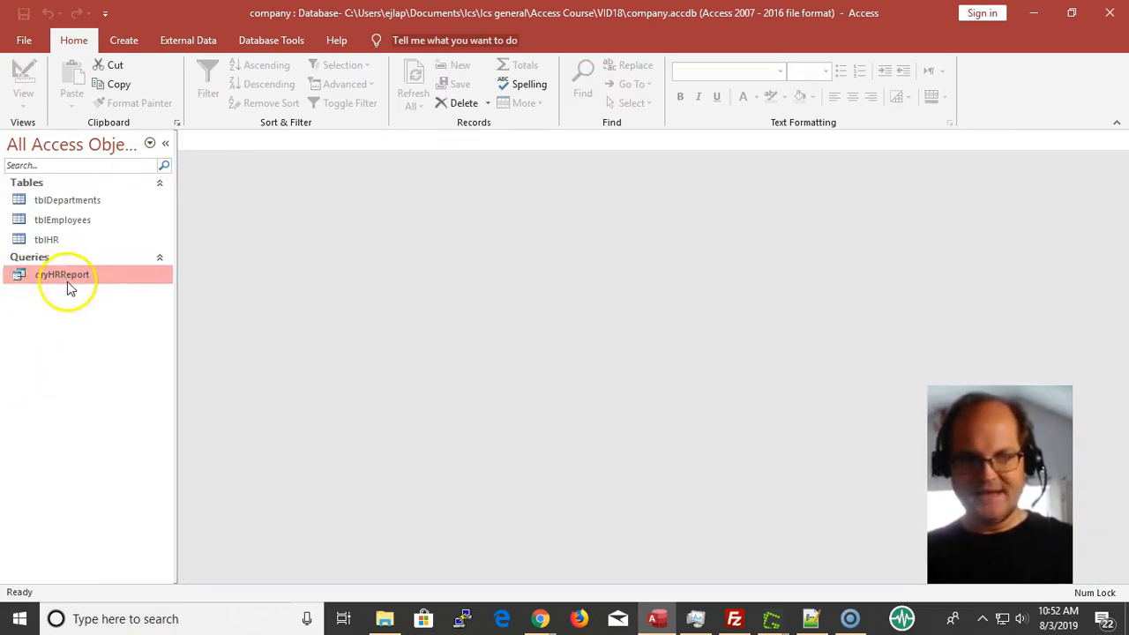
left_click(124, 41)
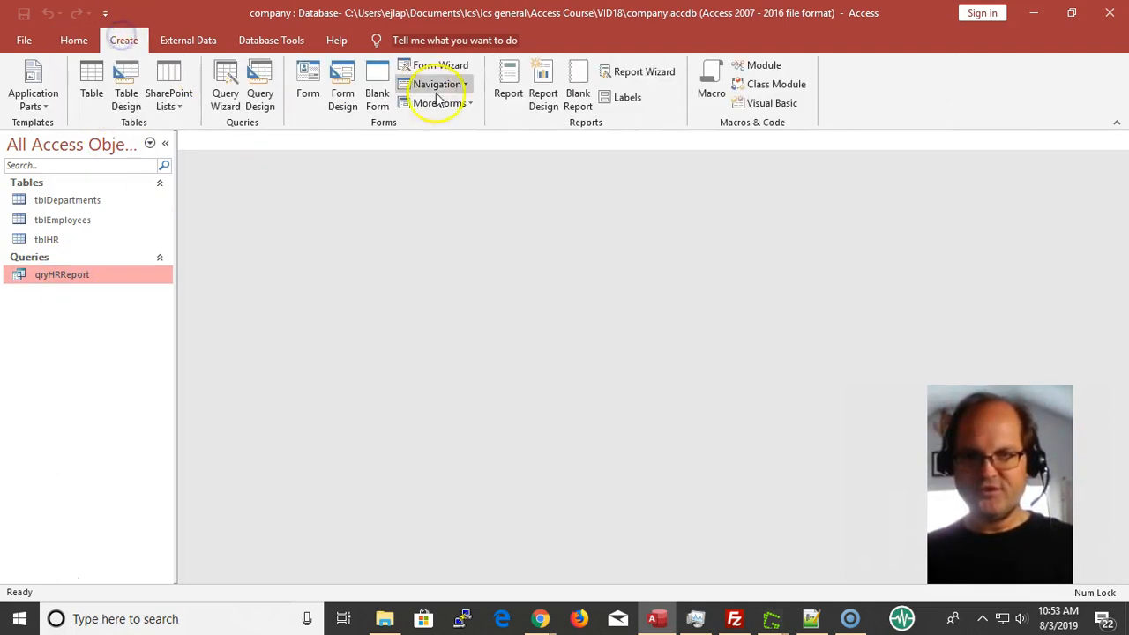
left_click(540, 98)
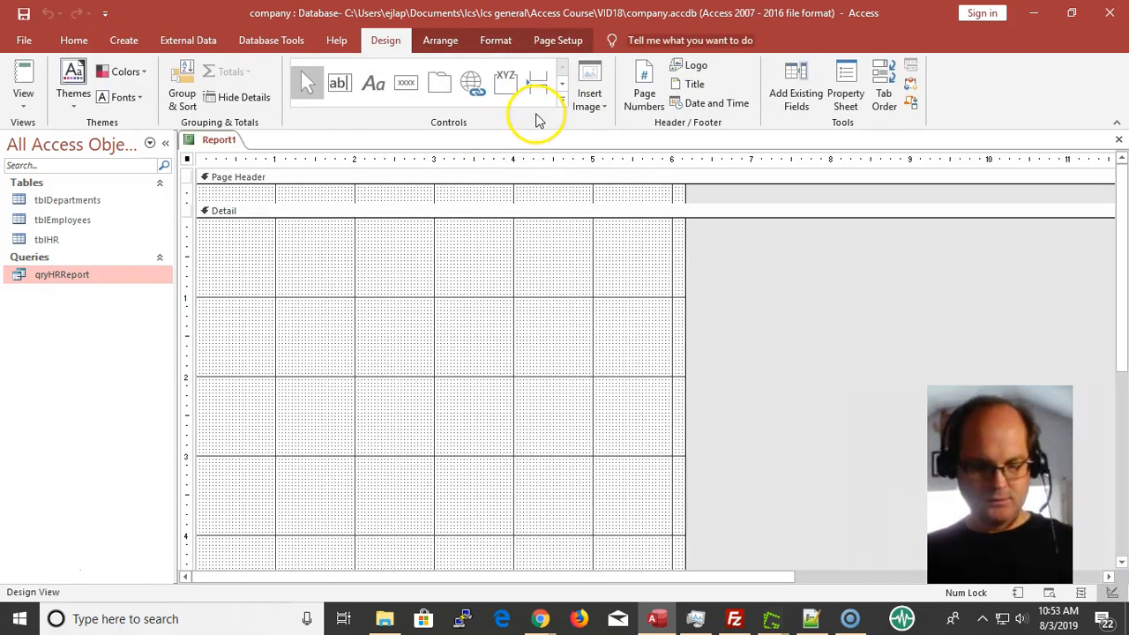
key("ctrl+w")
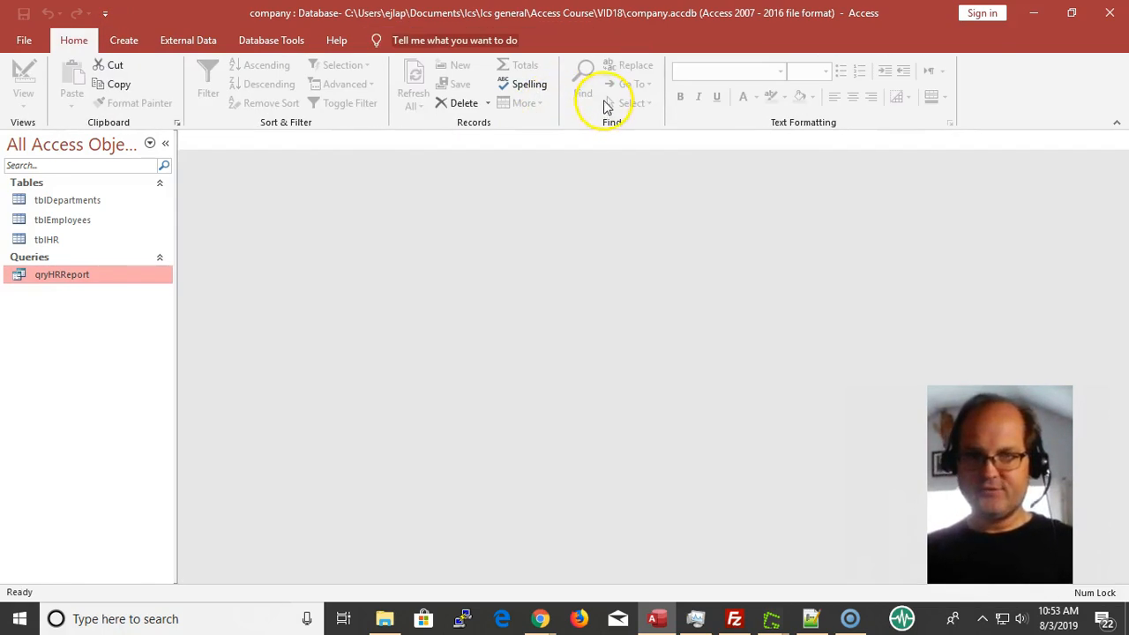
Start the Report Wizard with the qryHRReport query as the report's source.
left_click(134, 39)
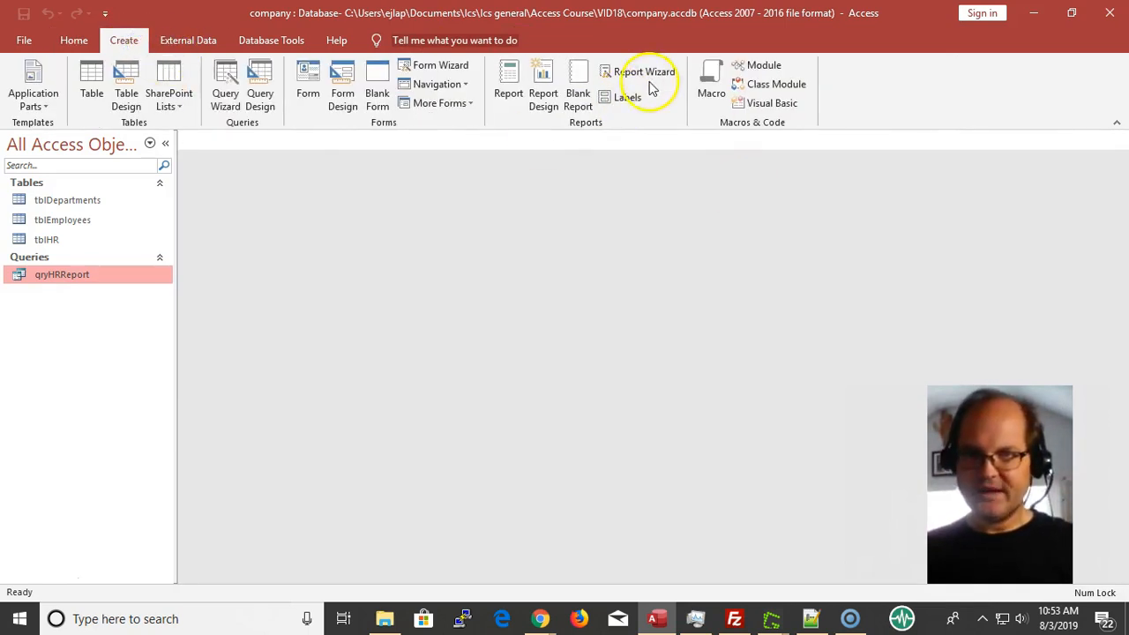
left_click(646, 77)
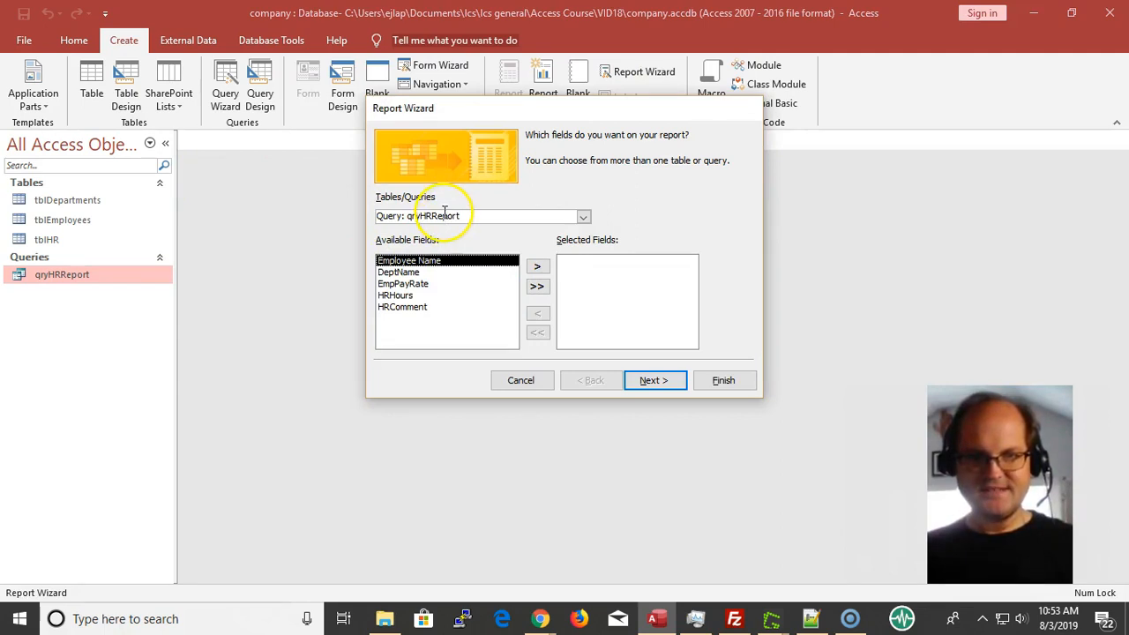
left_click(583, 217)
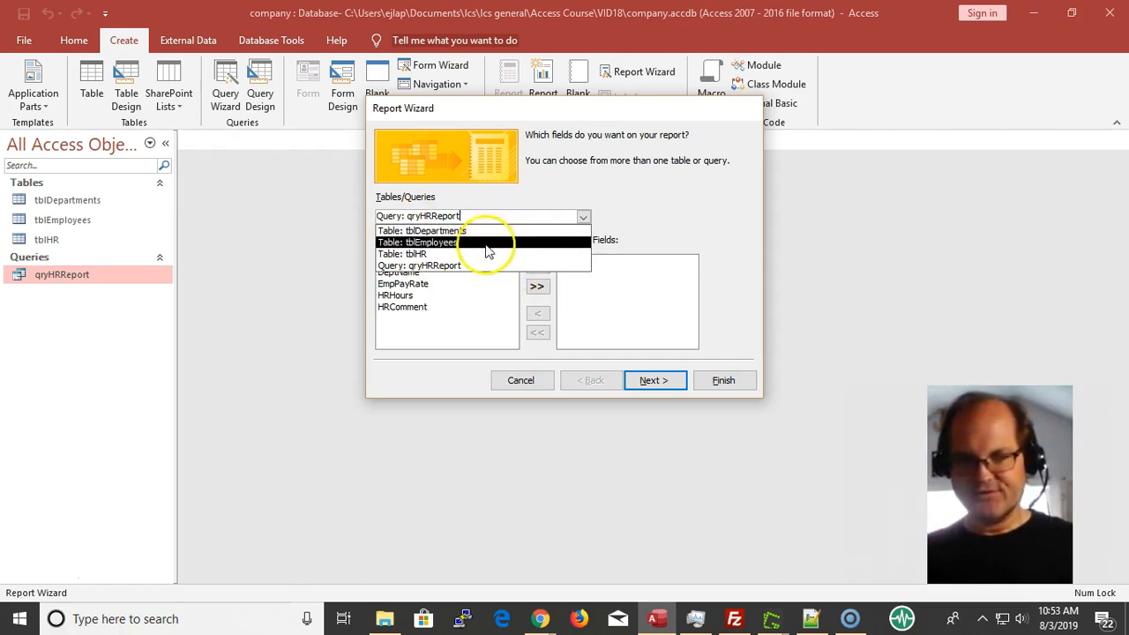
left_click(432, 265)
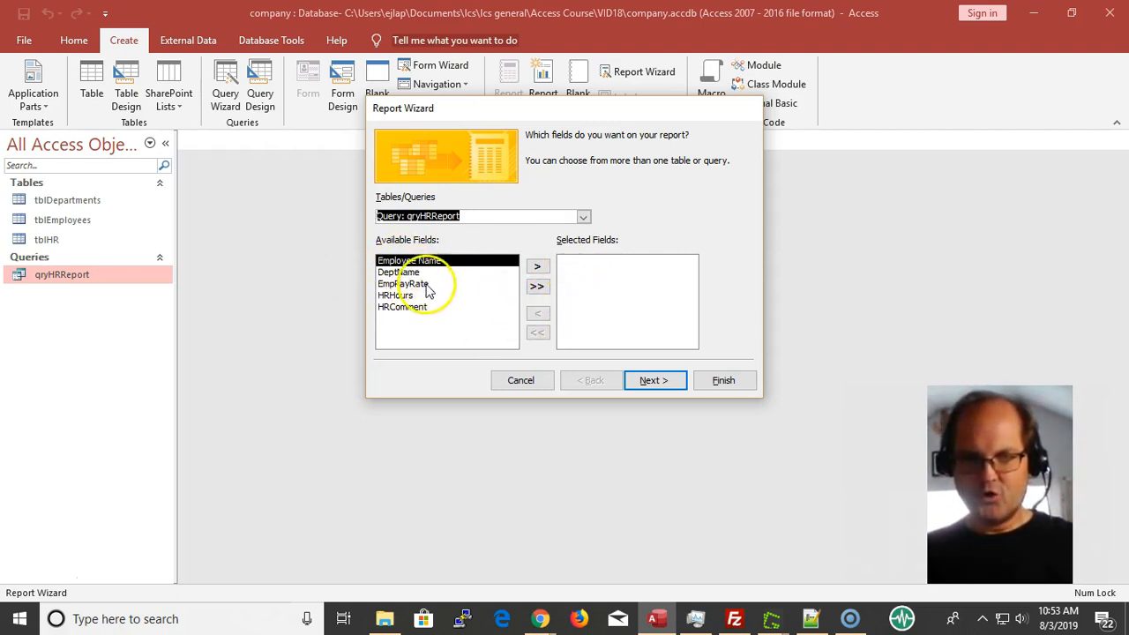
Try adding query fields to the report's selected fields and removing them, both one at a time and all at once.
left_click(536, 286)
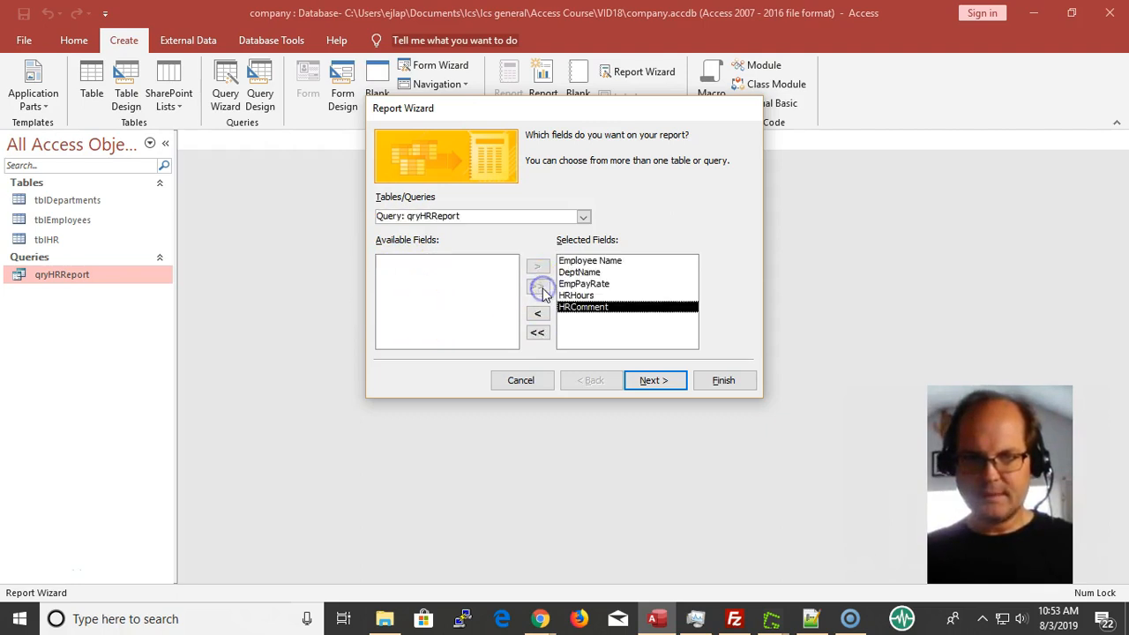
left_click(536, 316)
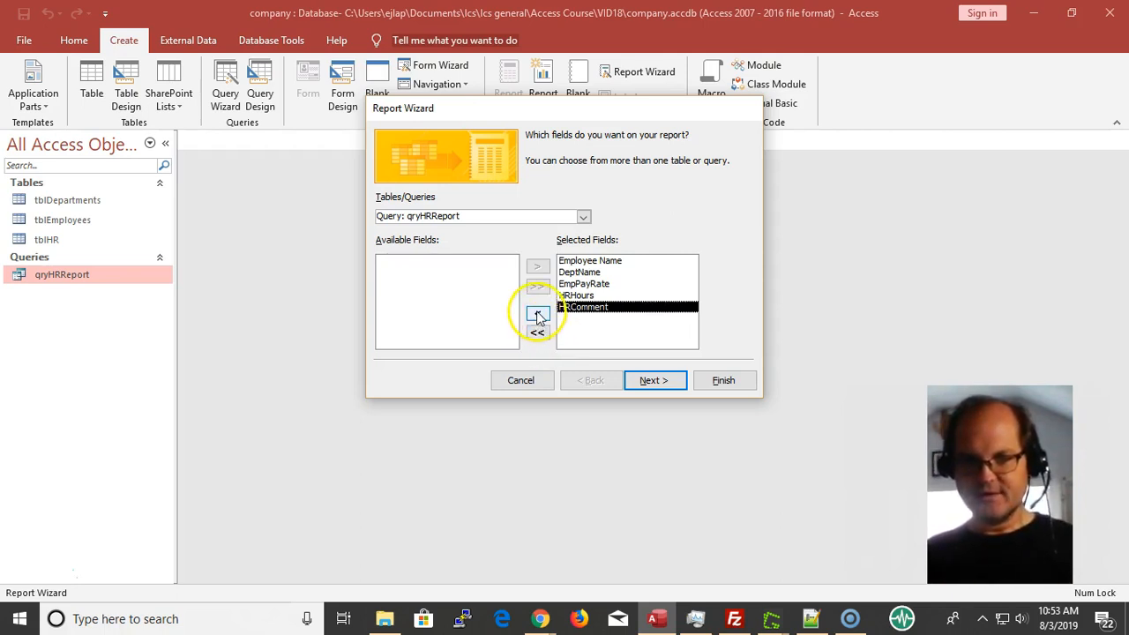
left_click(538, 316)
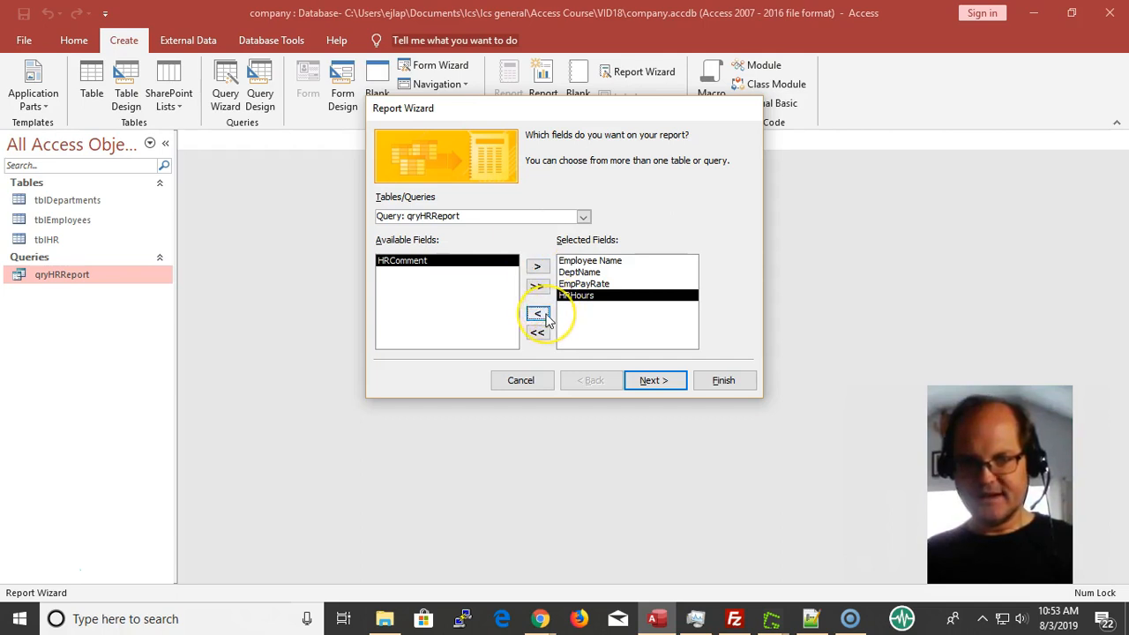
left_click(540, 315)
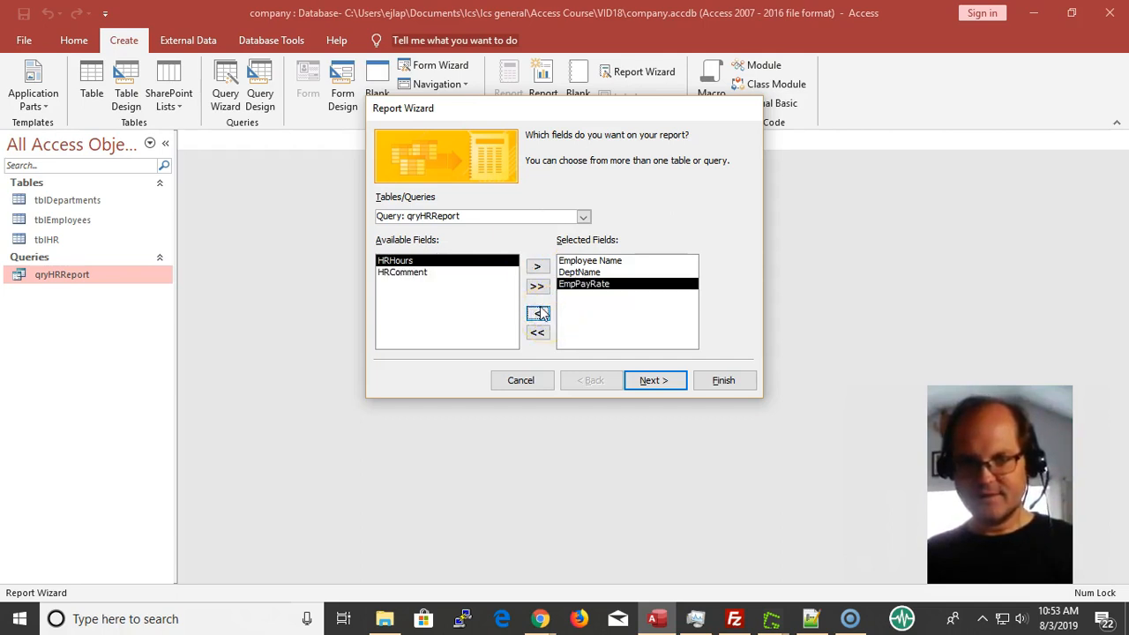
left_click(538, 313)
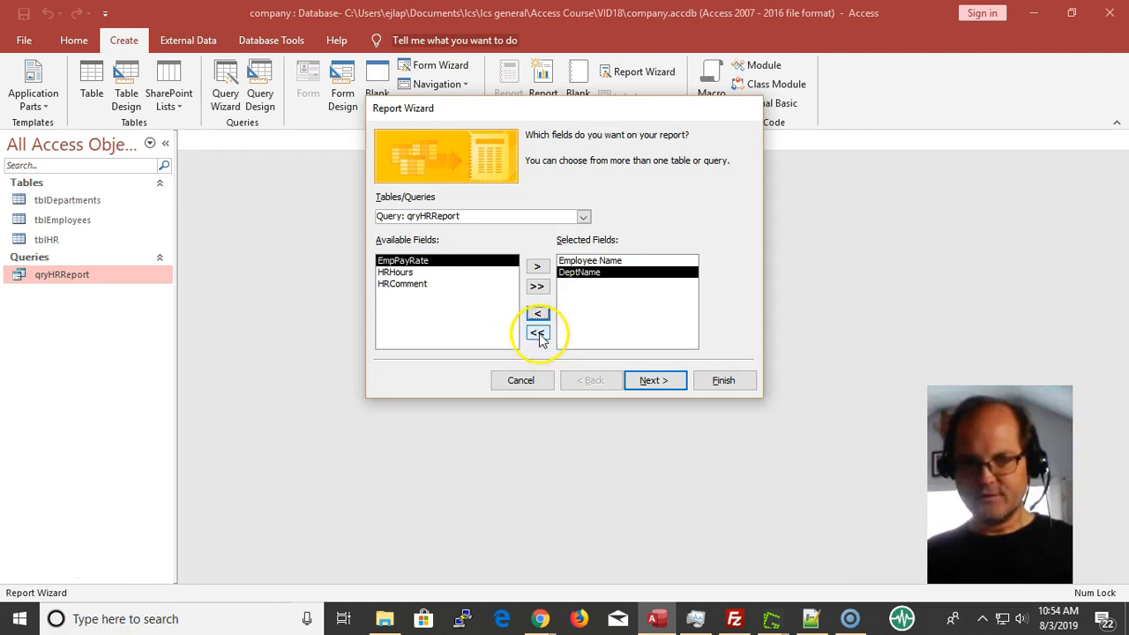
left_click(538, 333)
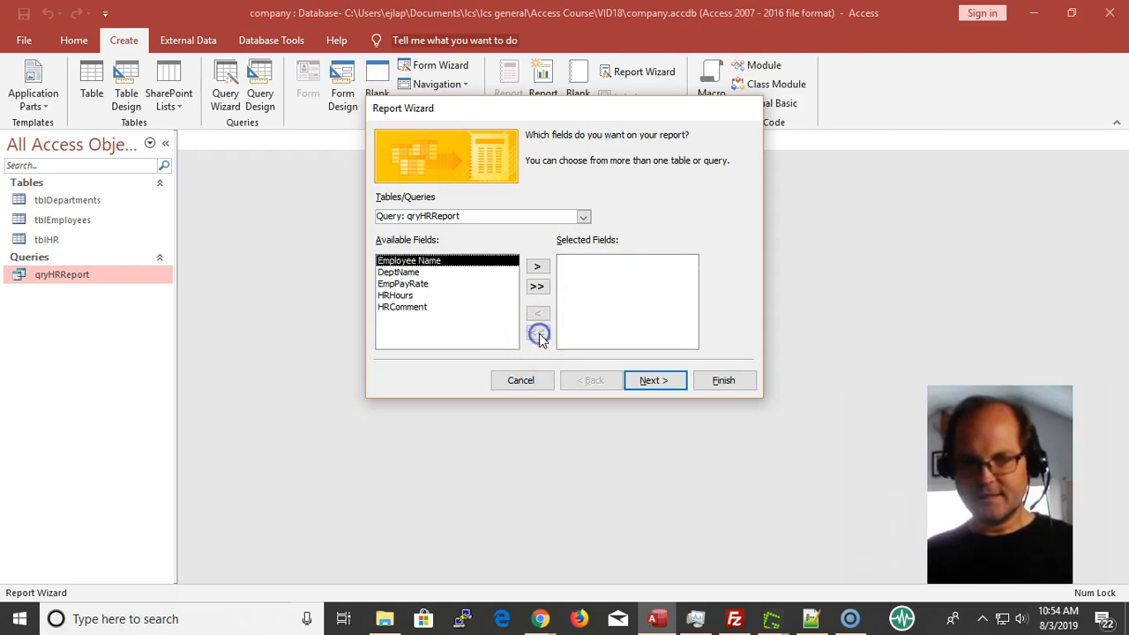
left_click(538, 268)
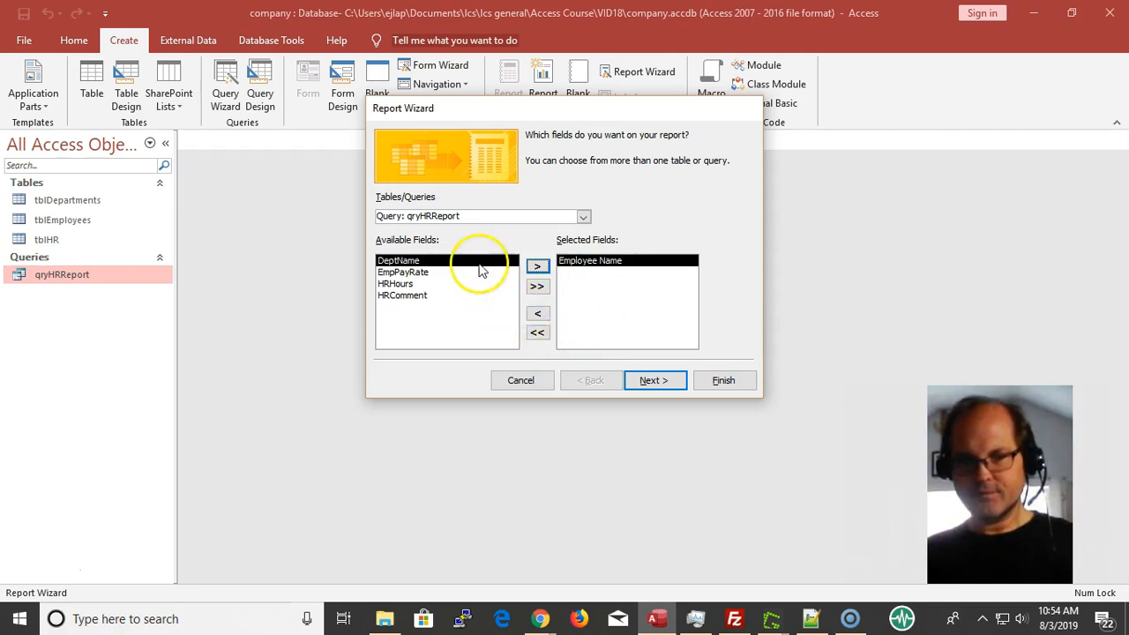
left_click(536, 314)
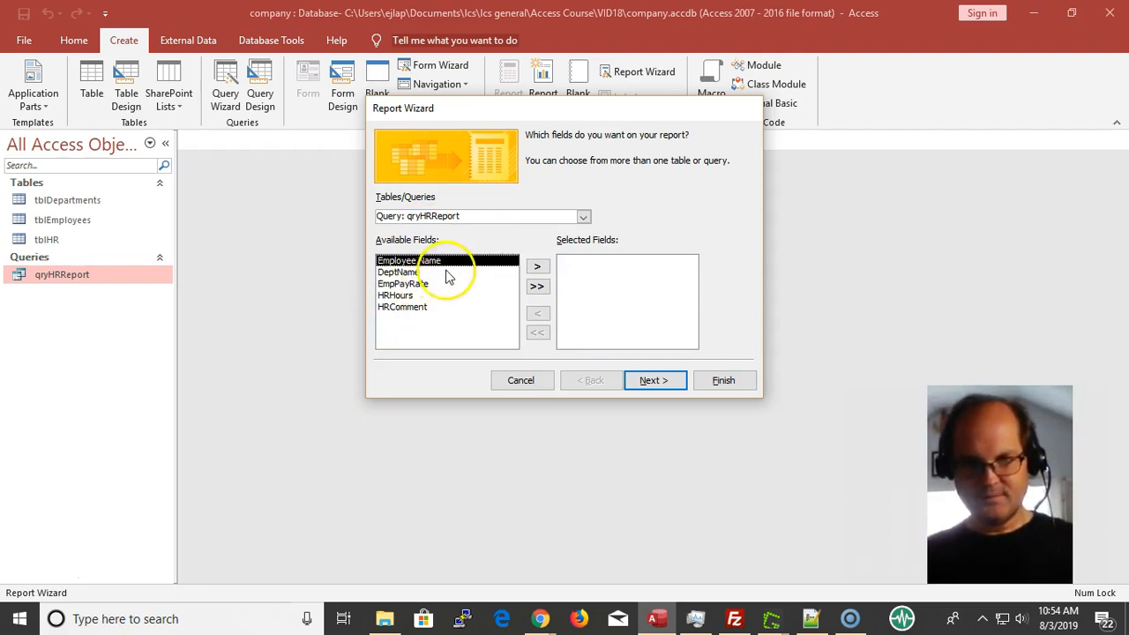
Include all fields of qryHRReport in the report and group it by DeptName.
left_click(536, 287)
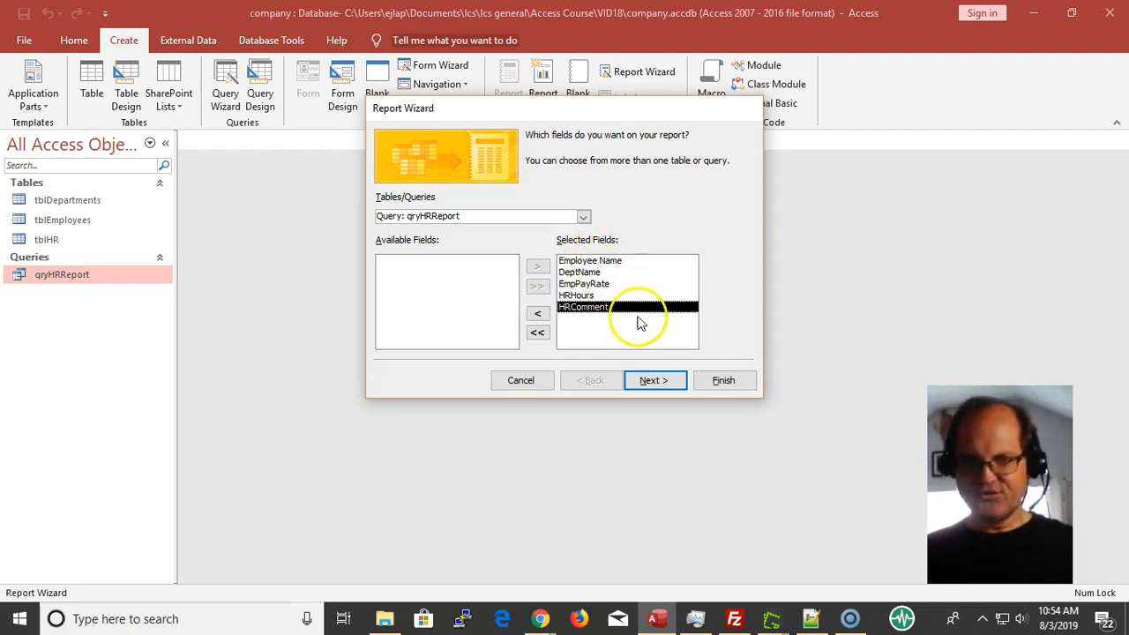
left_click(650, 385)
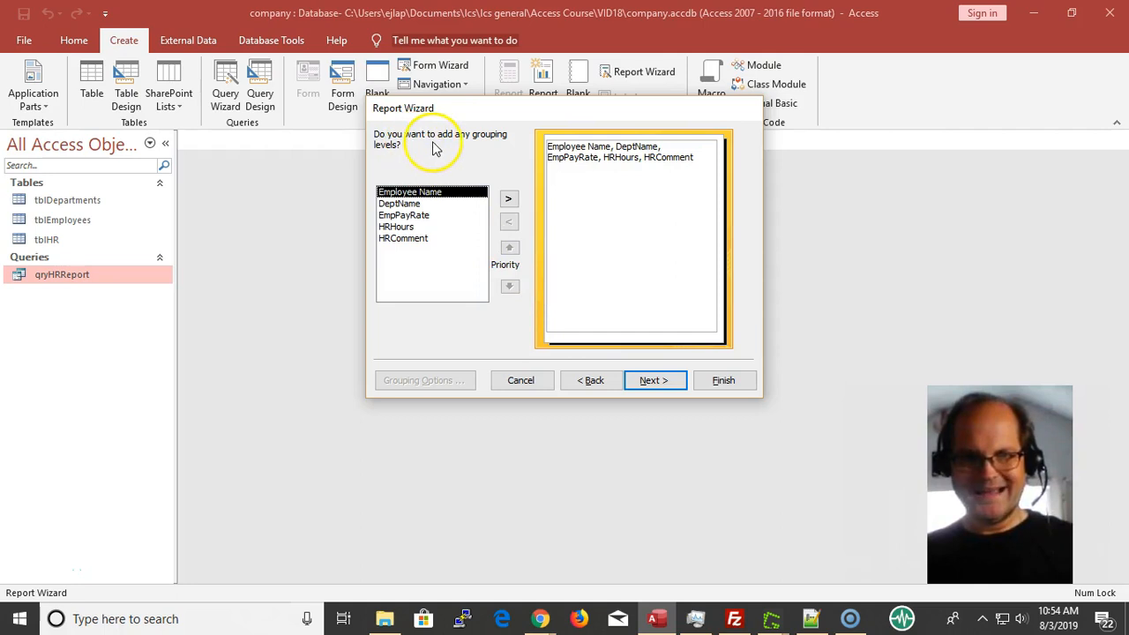
left_click(410, 204)
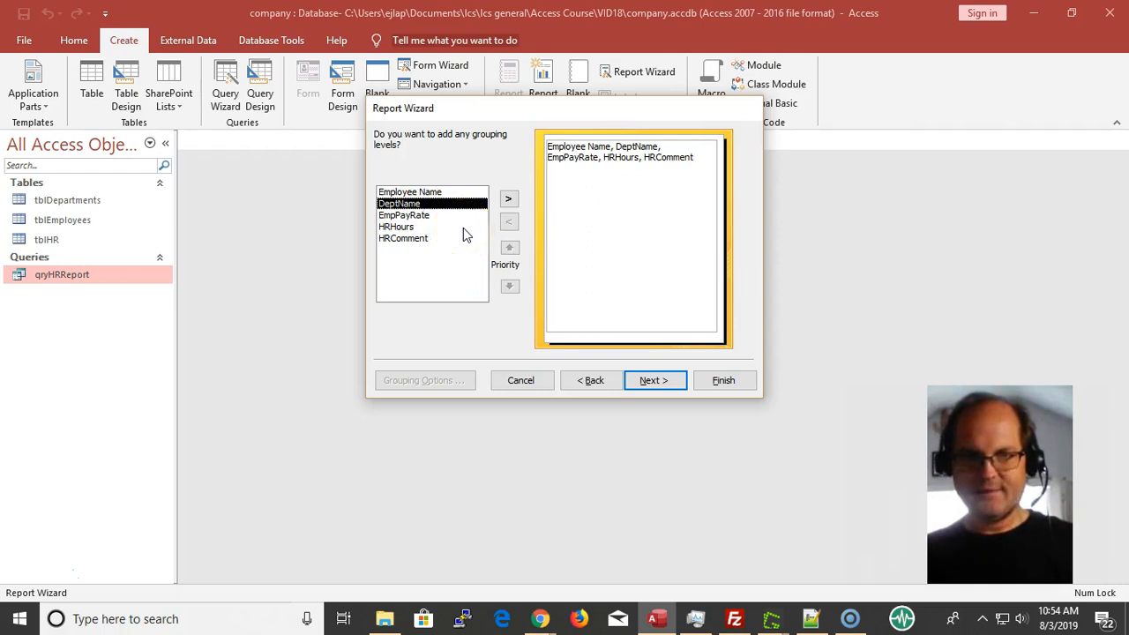
left_click(508, 198)
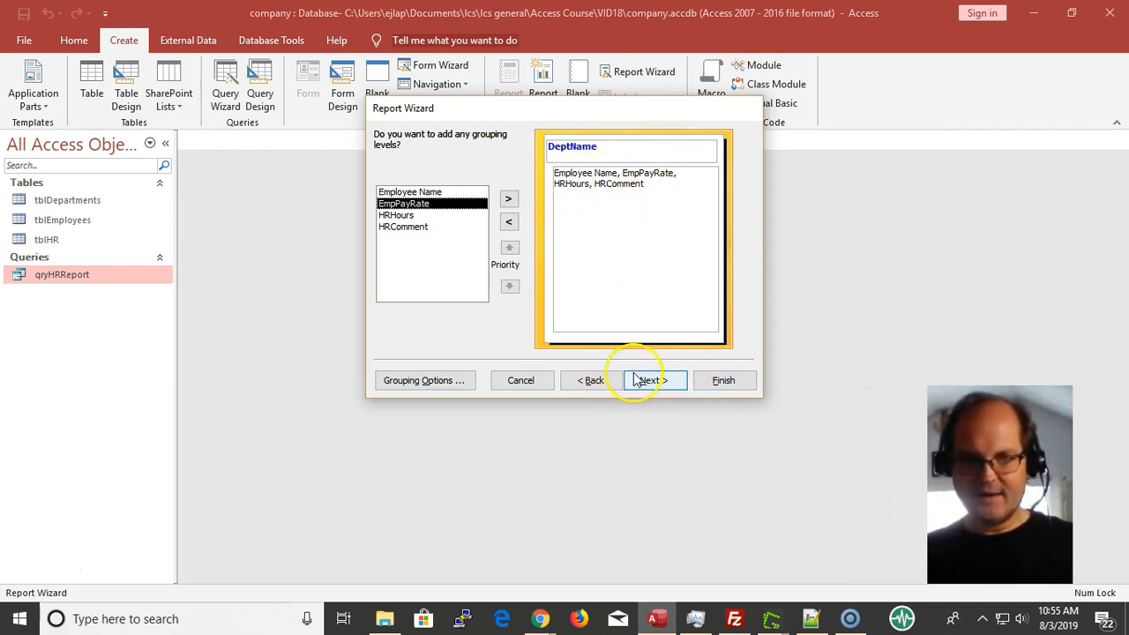
Try 2 Initial Letters as the DeptName grouping interval, and return the interval to Normal.
left_click(458, 382)
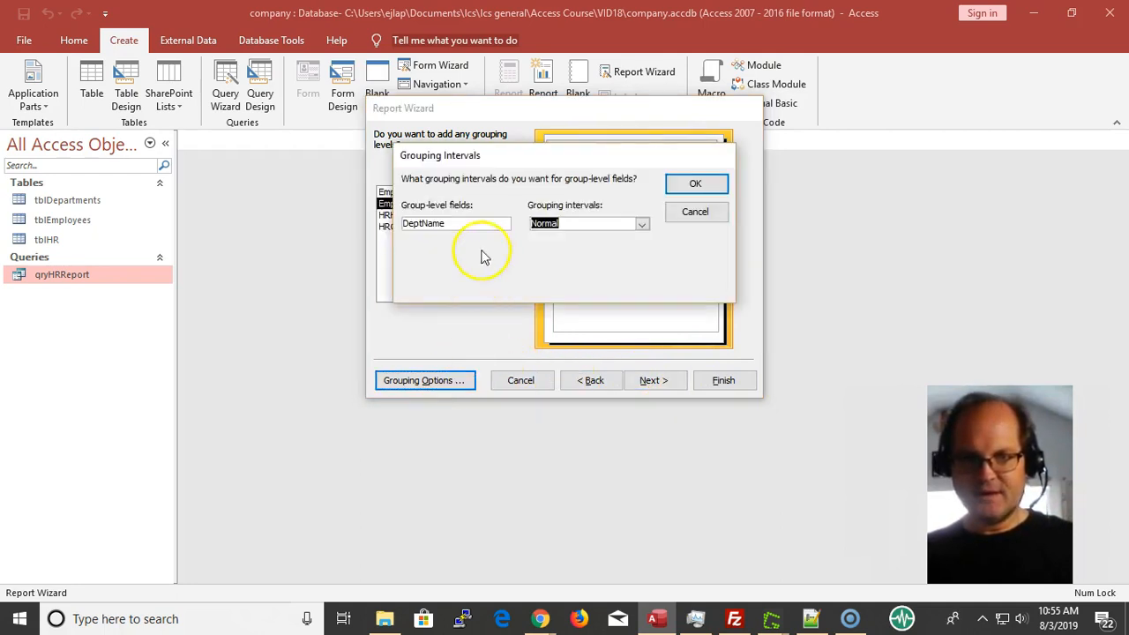
left_click(641, 225)
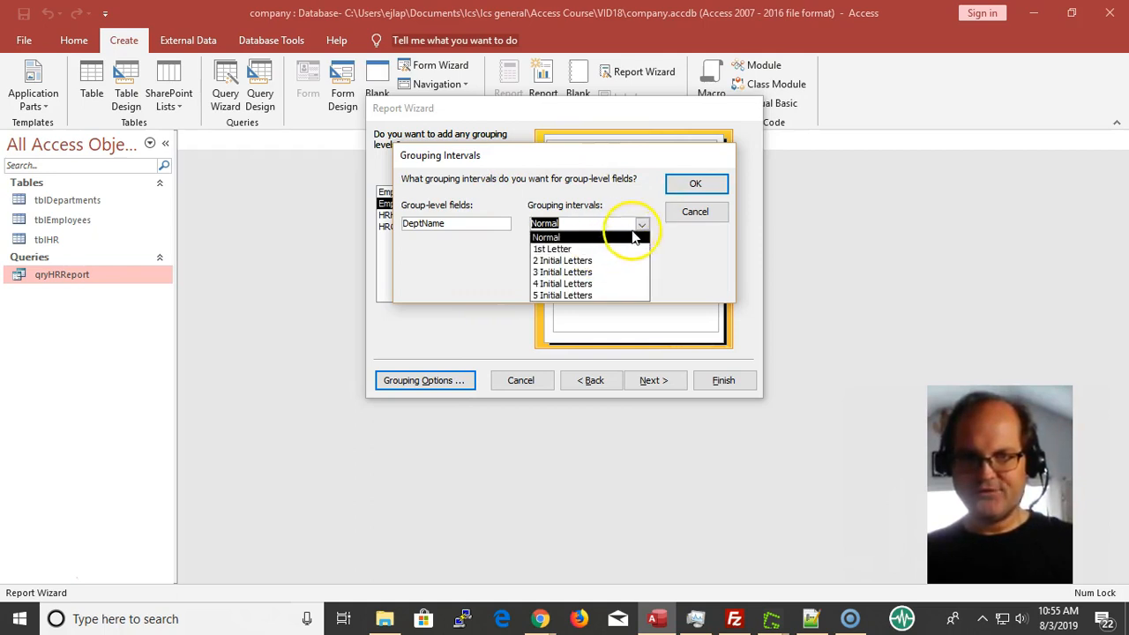
left_click(572, 262)
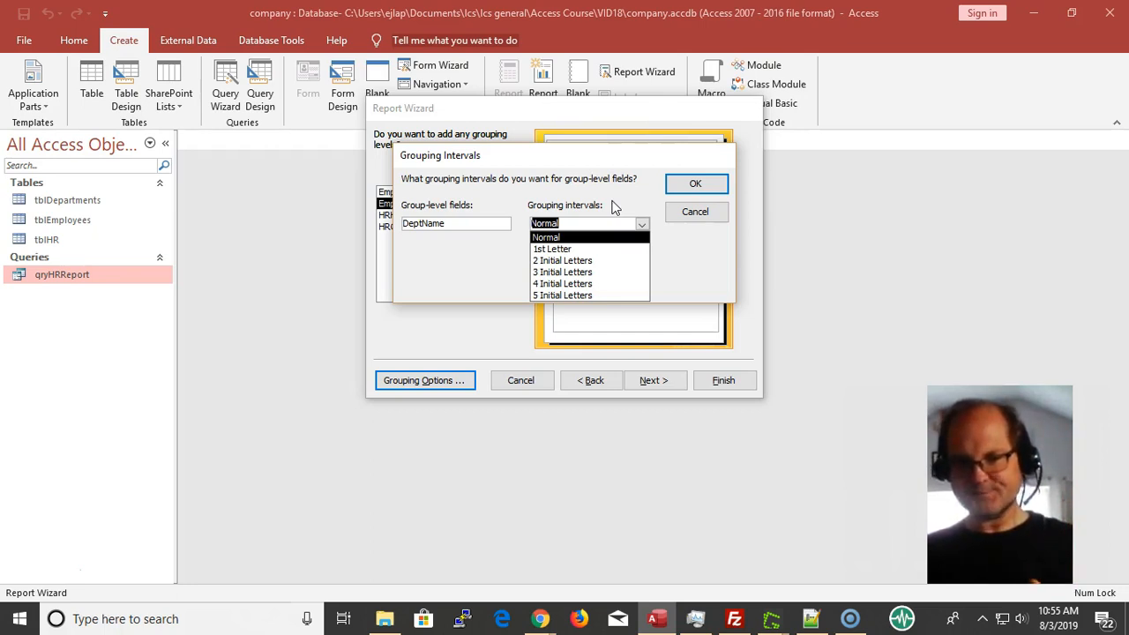
left_click(570, 261)
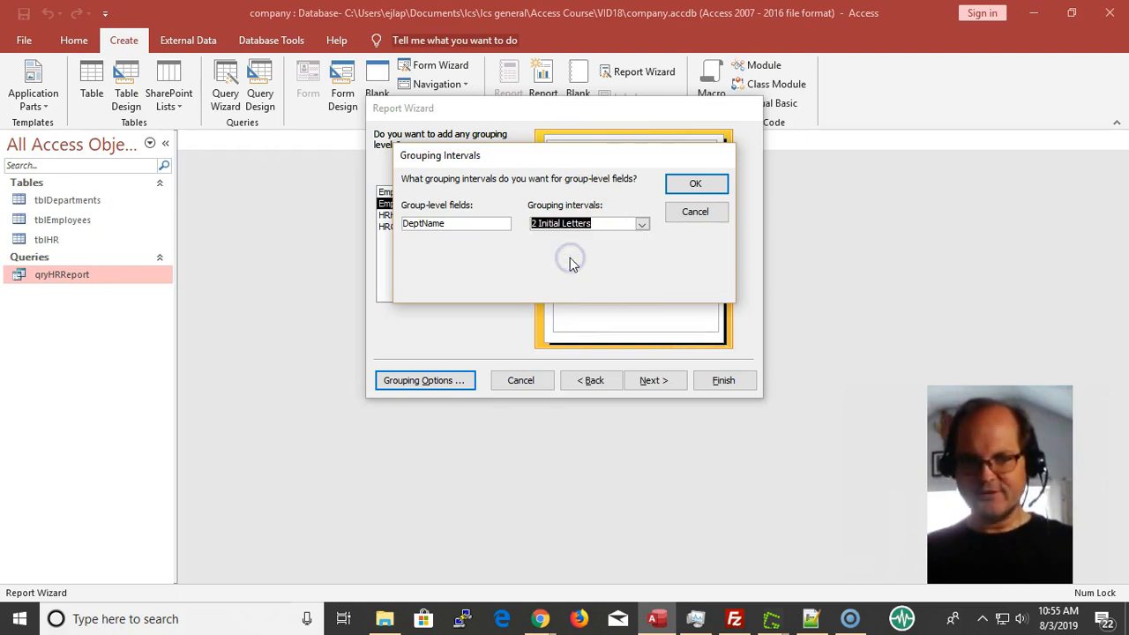
left_click(642, 224)
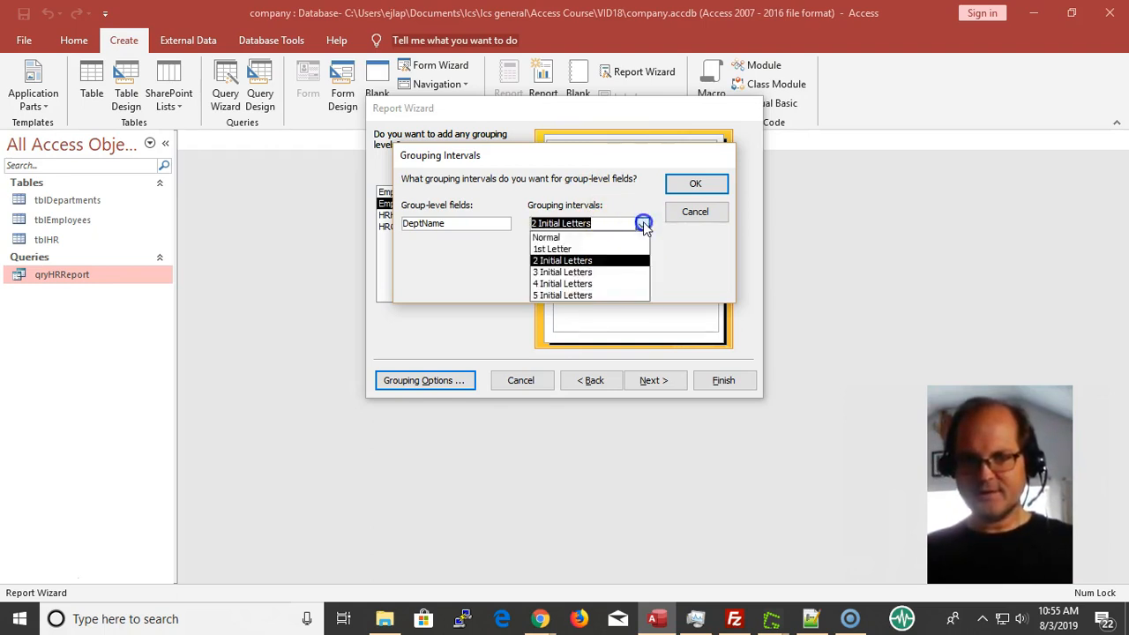
left_click(579, 239)
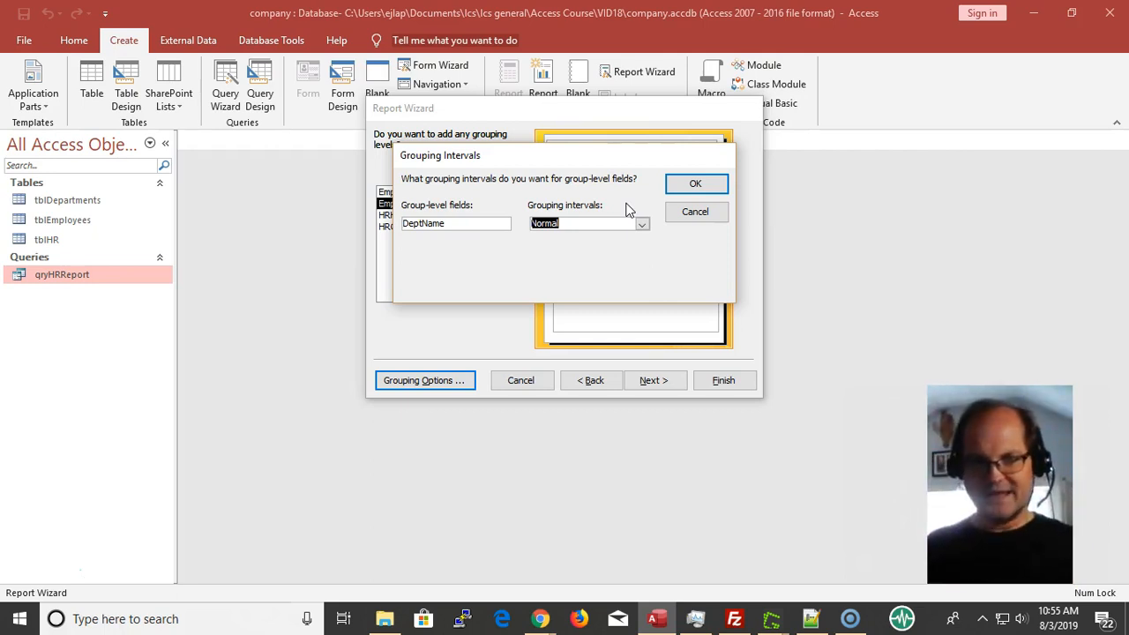
left_click(696, 184)
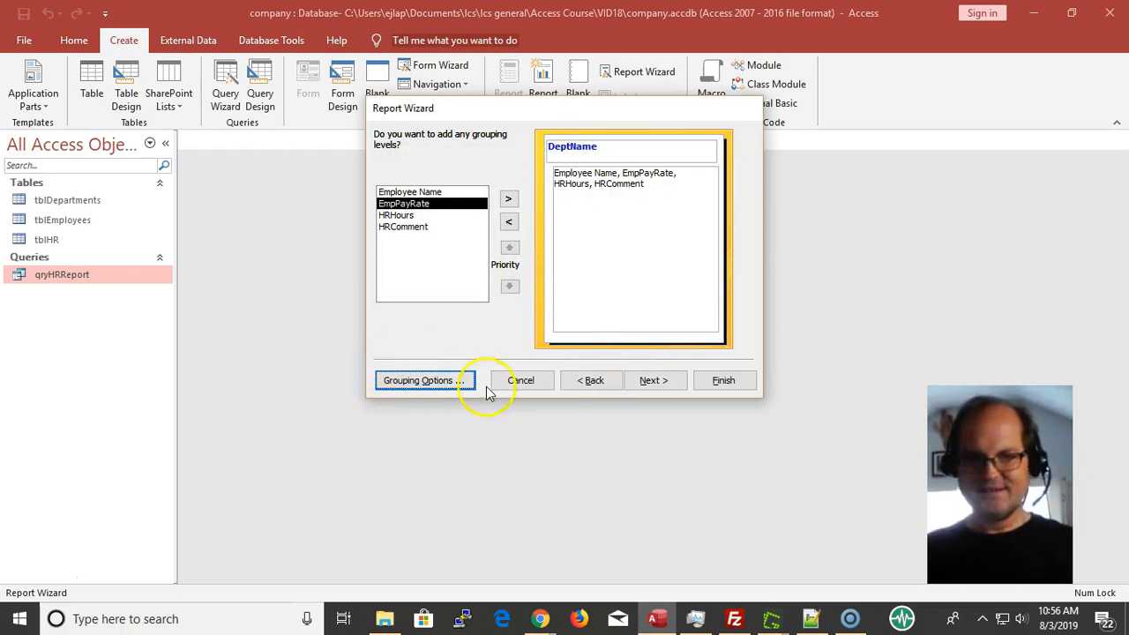
Sort the detail records by Employee Name in ascending order and add a Sum of HRHours, showing Detail and Summary.
left_click(654, 381)
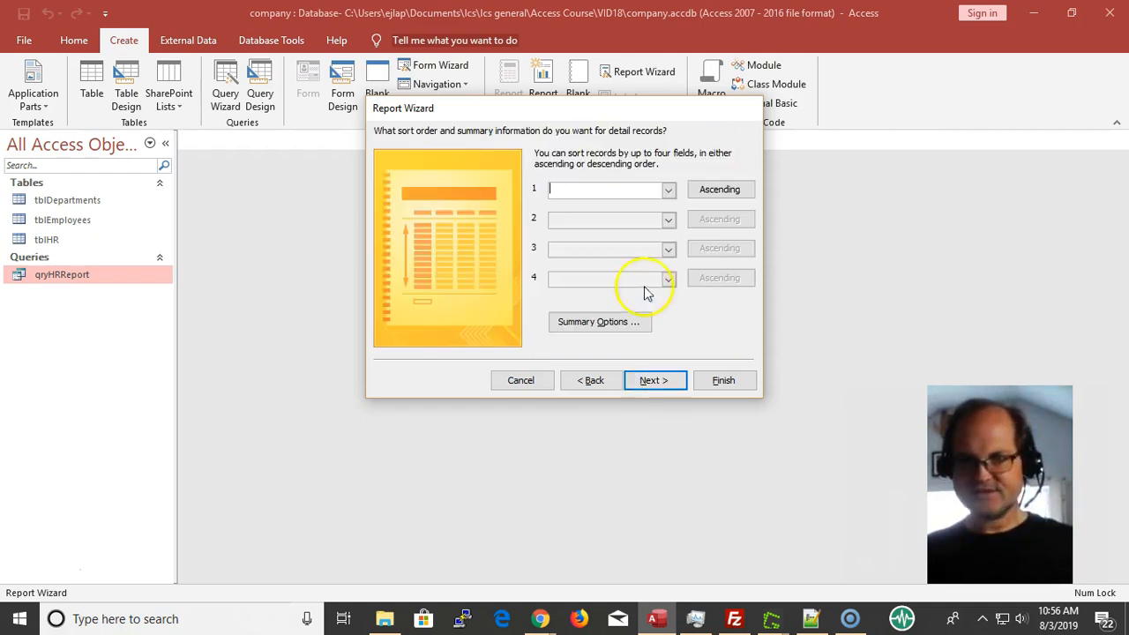
left_click(668, 191)
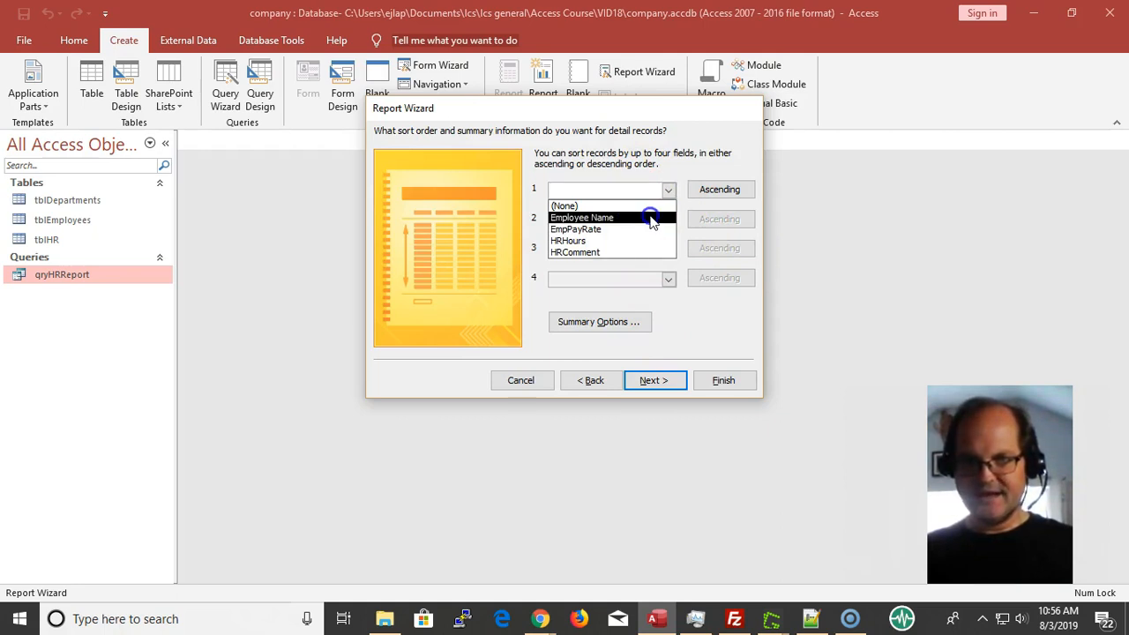
left_click(651, 219)
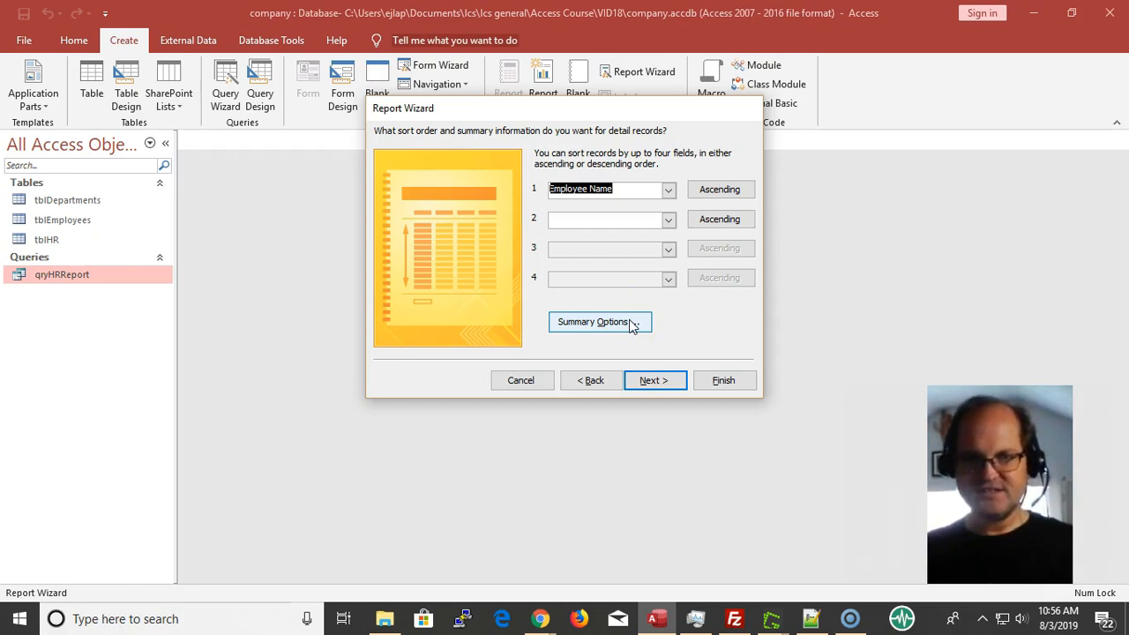
left_click(630, 322)
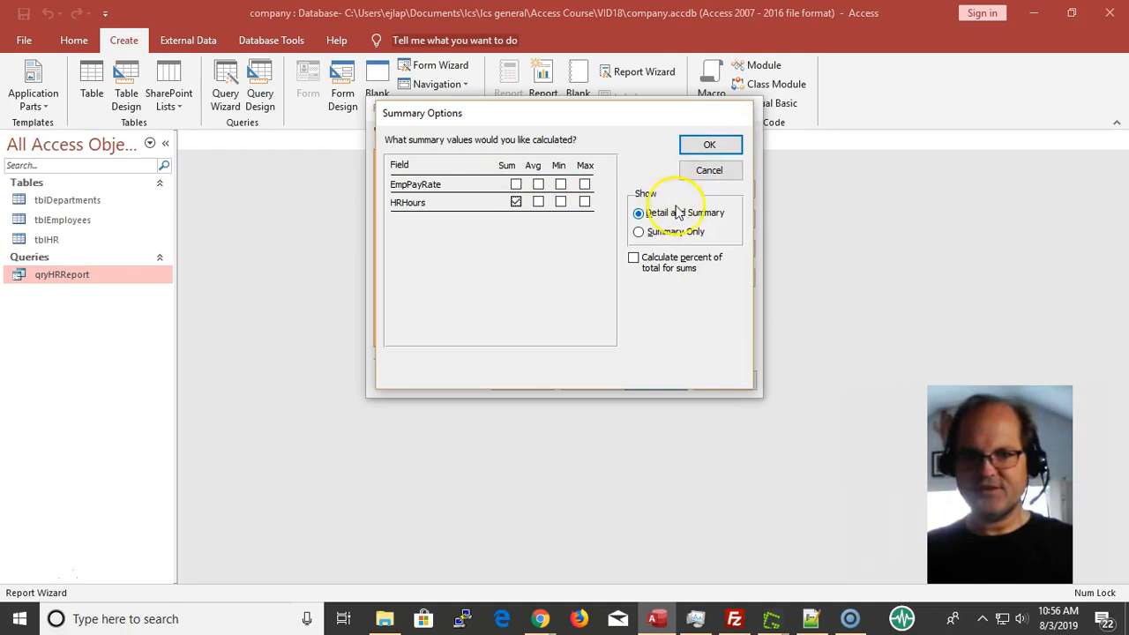
left_click(712, 147)
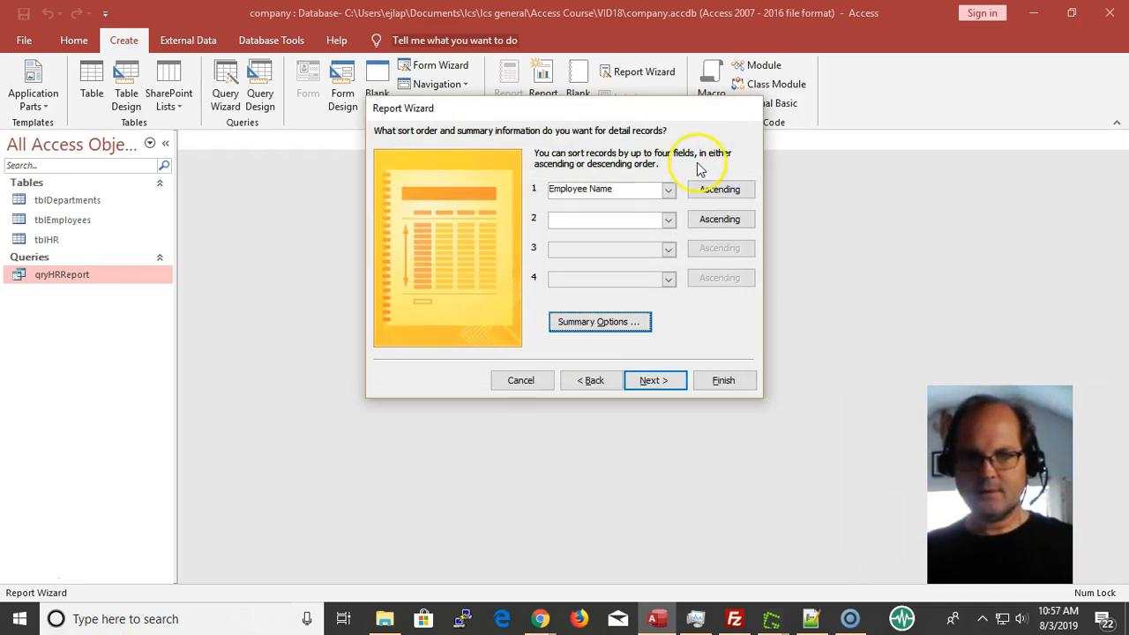
Try the Block and Outline layouts and Landscape orientation, and return the report to Stepped layout and Portrait orientation.
left_click(653, 380)
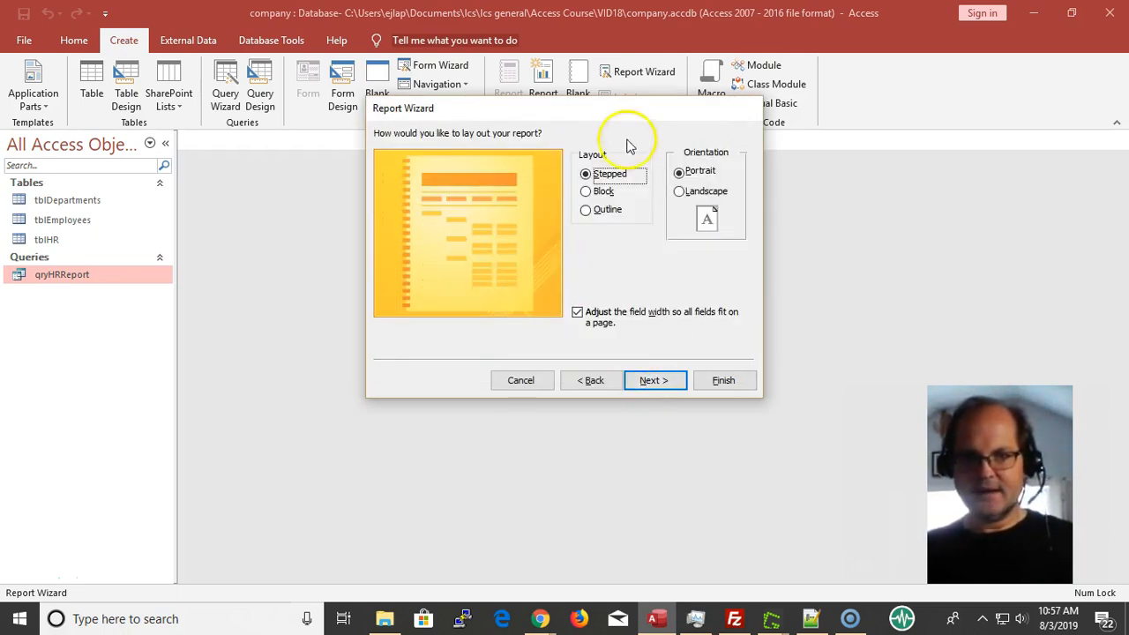
left_click(605, 192)
left_click(609, 211)
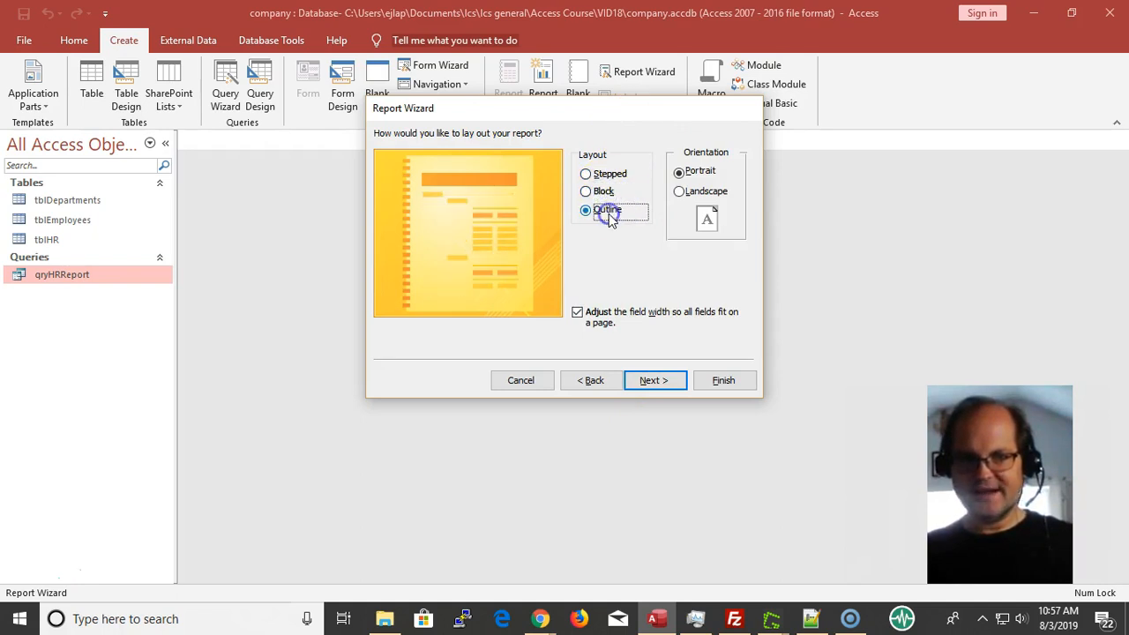
left_click(608, 175)
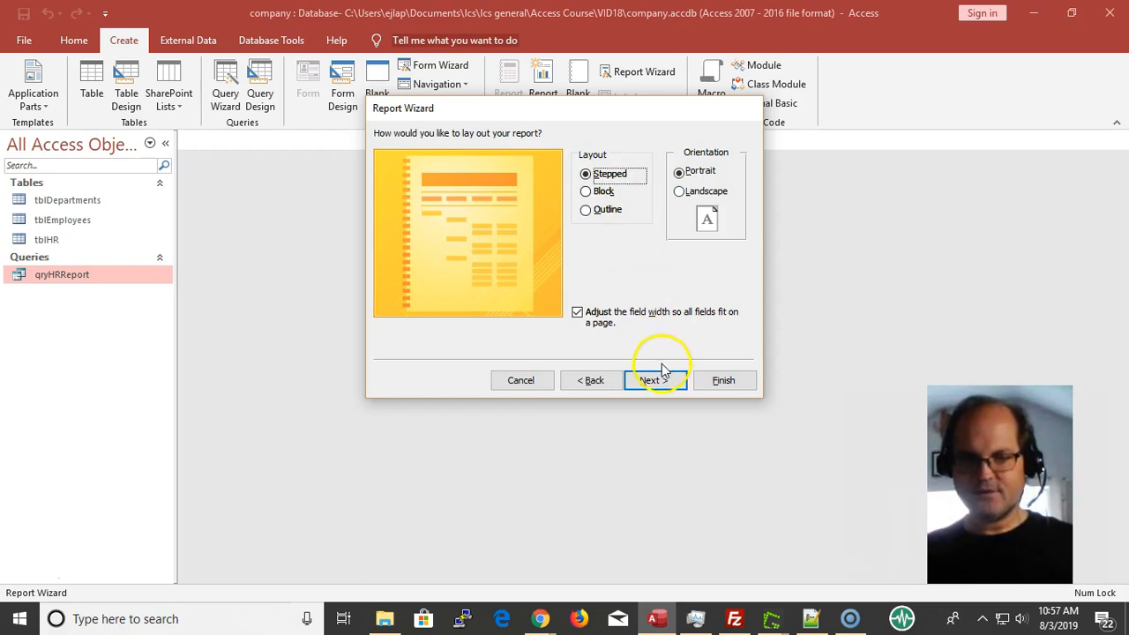
left_click(682, 194)
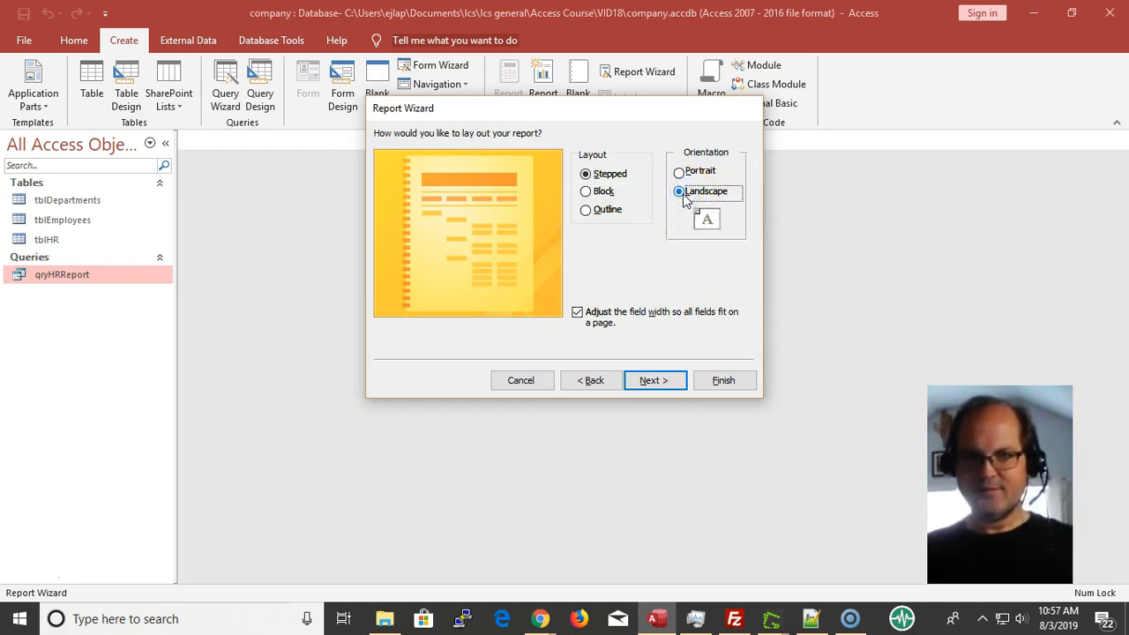
left_click(681, 172)
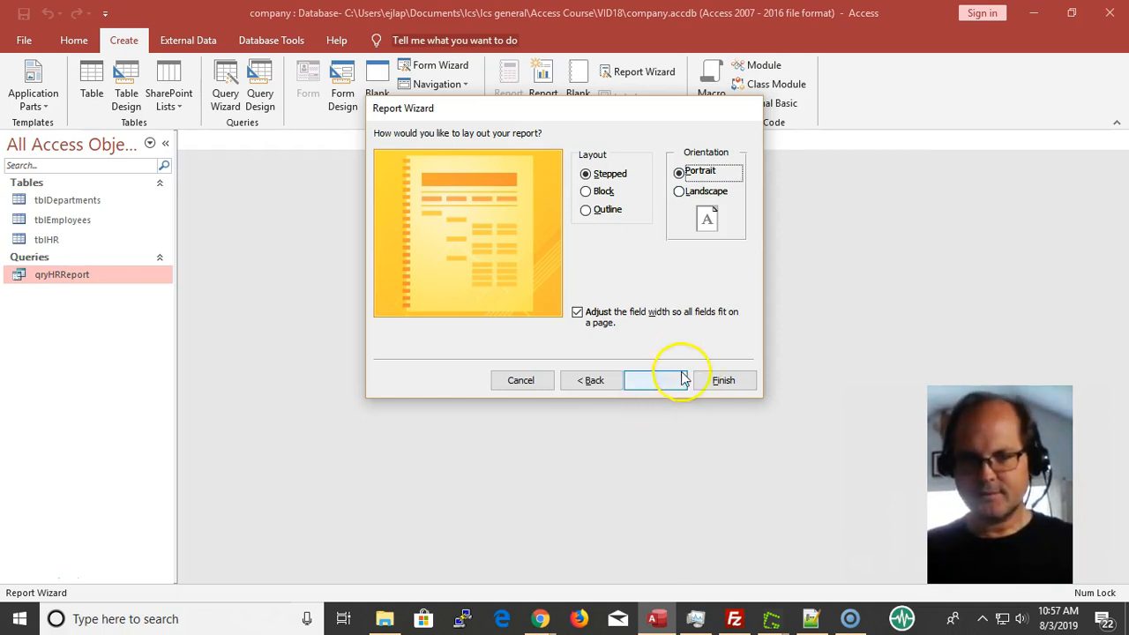
Title the report HR Report, finish the wizard with a preview of the report, and look through the previewed page.
left_click(652, 380)
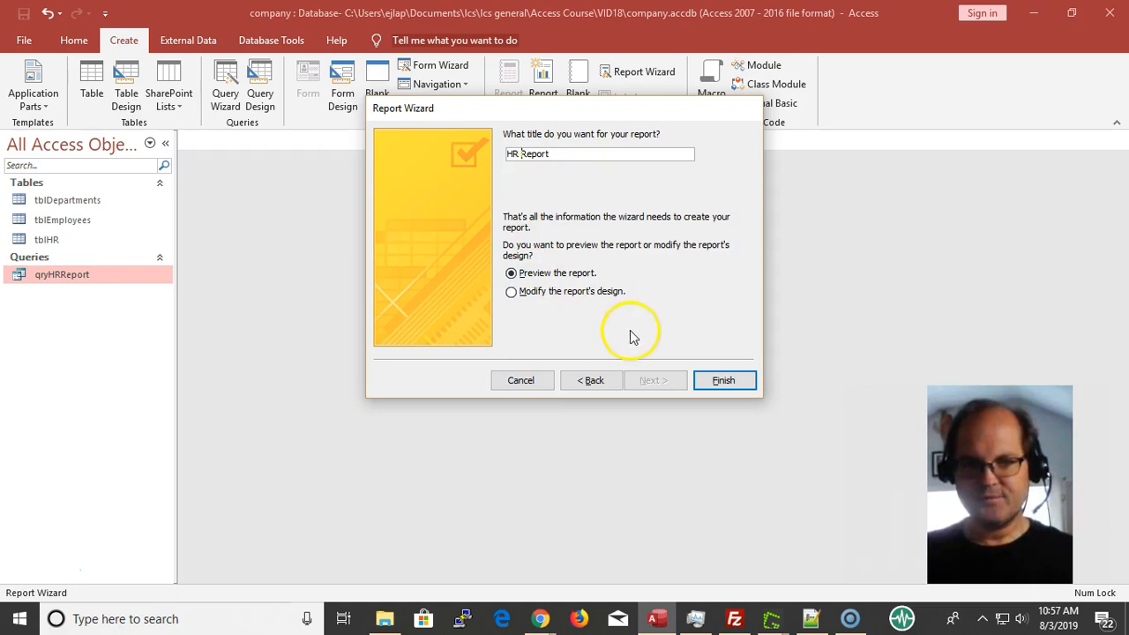
left_click(723, 381)
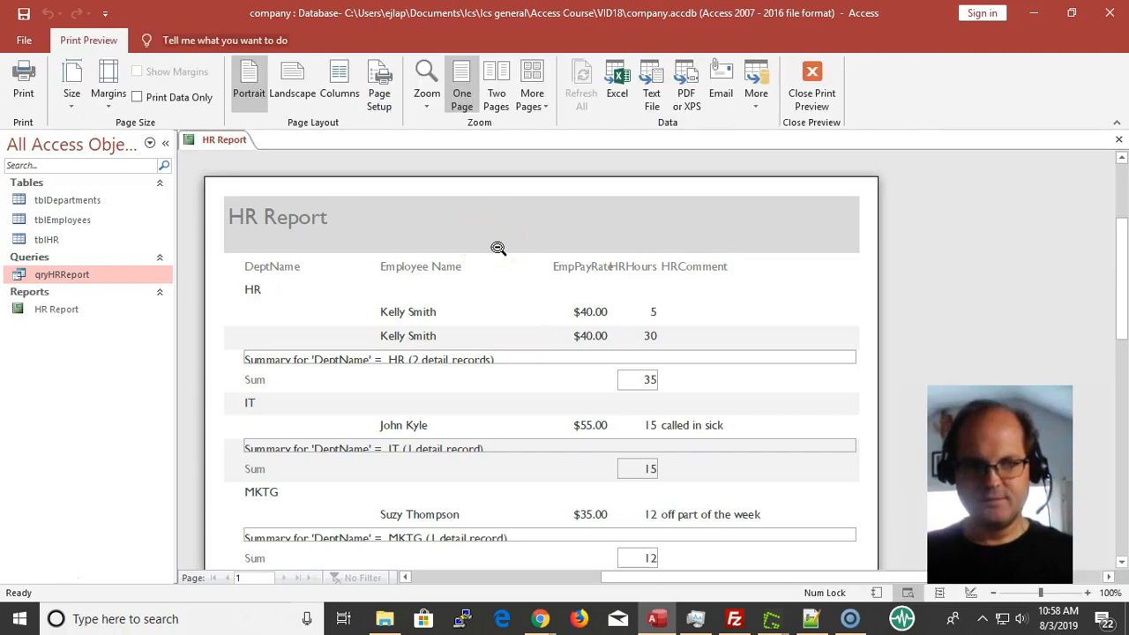
scroll(503, 269, "down", 3)
scroll(484, 297, "up", 1)
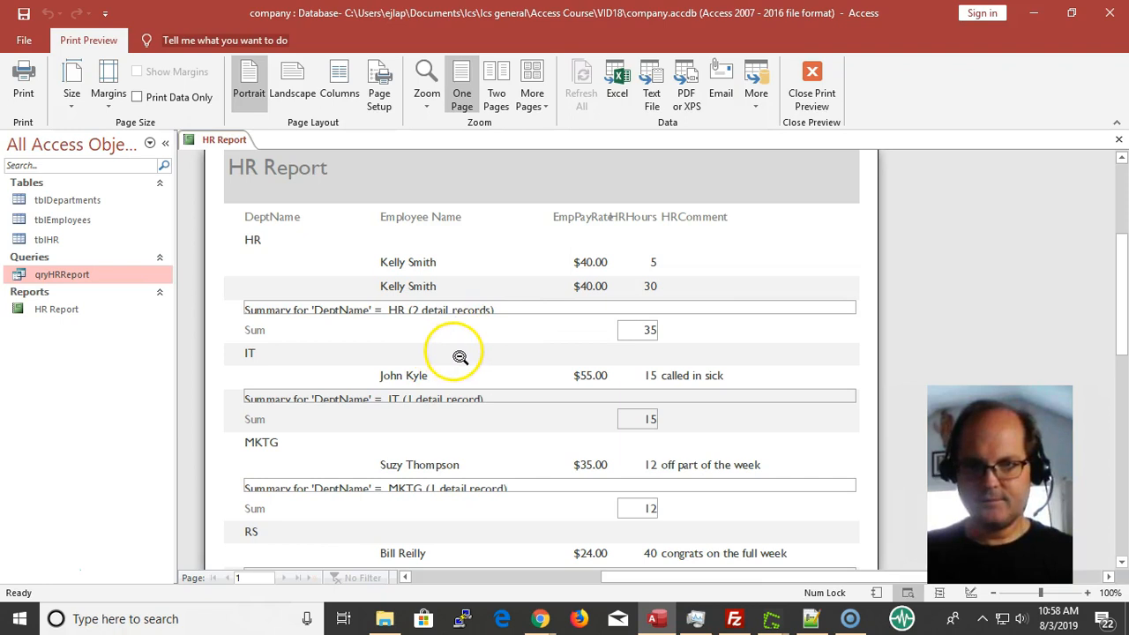
scroll(474, 357, "down", 3)
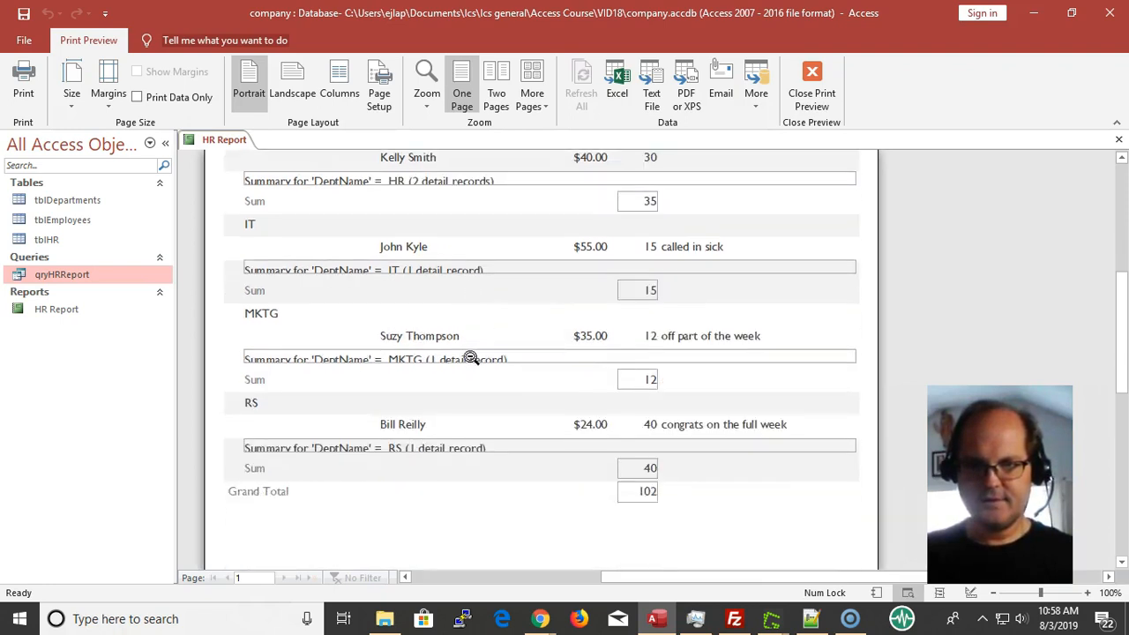
scroll(472, 357, "down", 4)
scroll(668, 320, "up", 5)
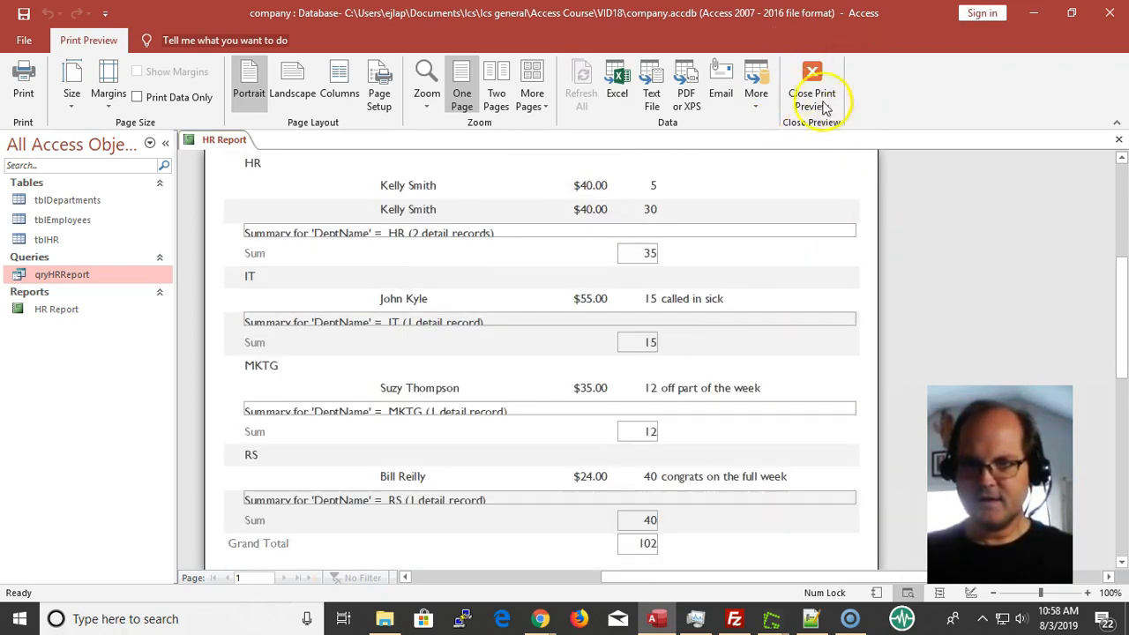
Leave the print preview and close the HR Report.
left_click(812, 76)
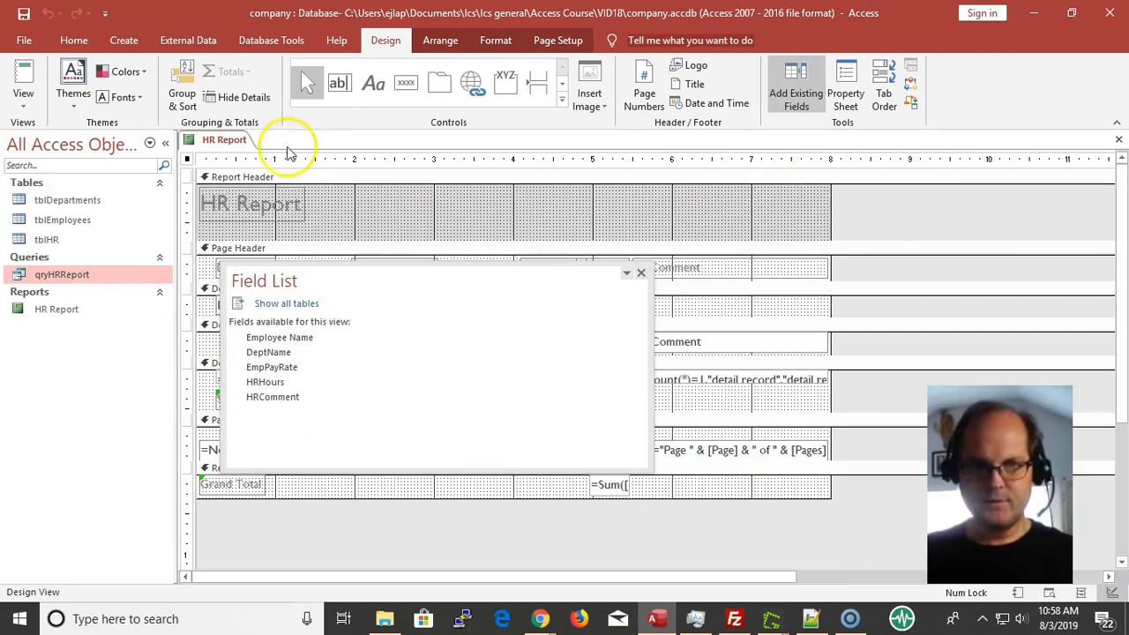
right_click(227, 142)
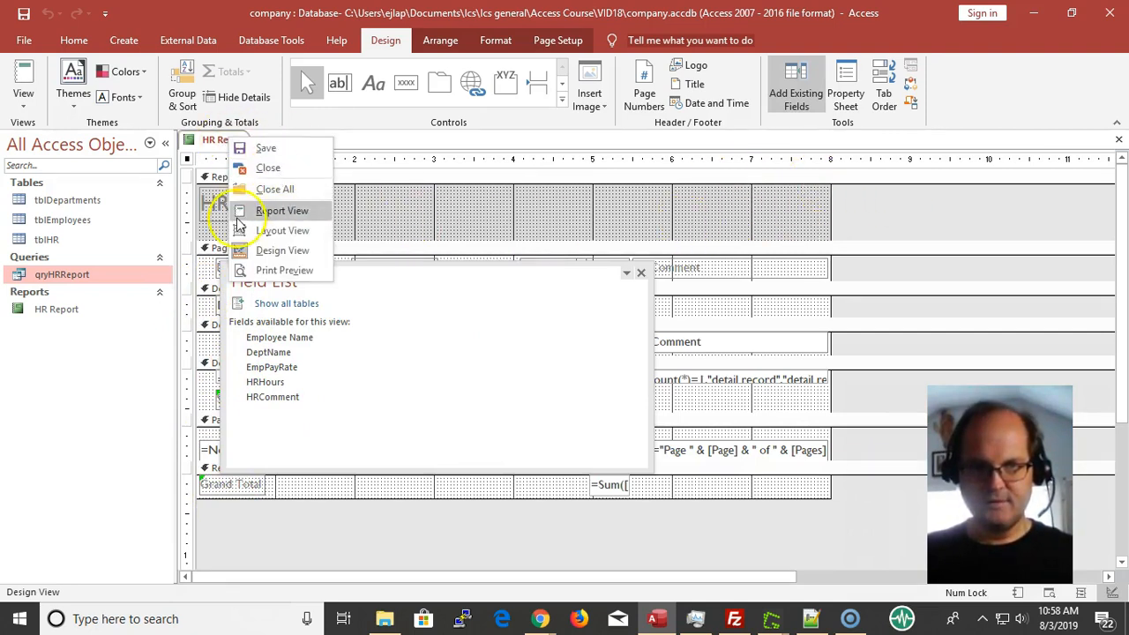
left_click(265, 167)
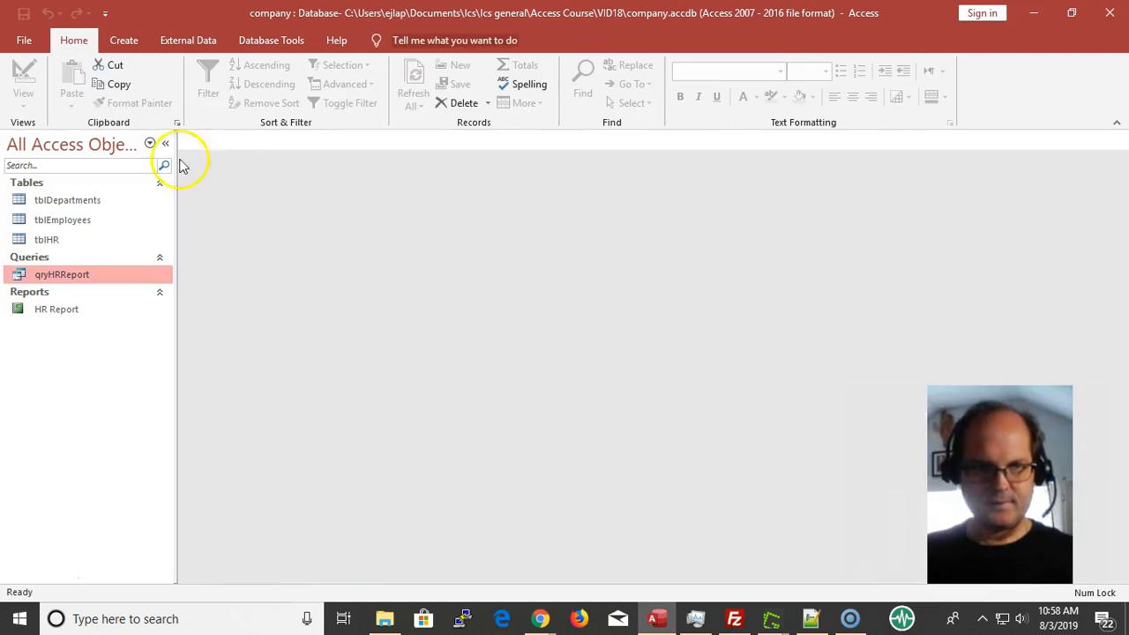
Reopen HR Report and examine its department groups, the hours sum of each group and the grand total.
double_click(58, 310)
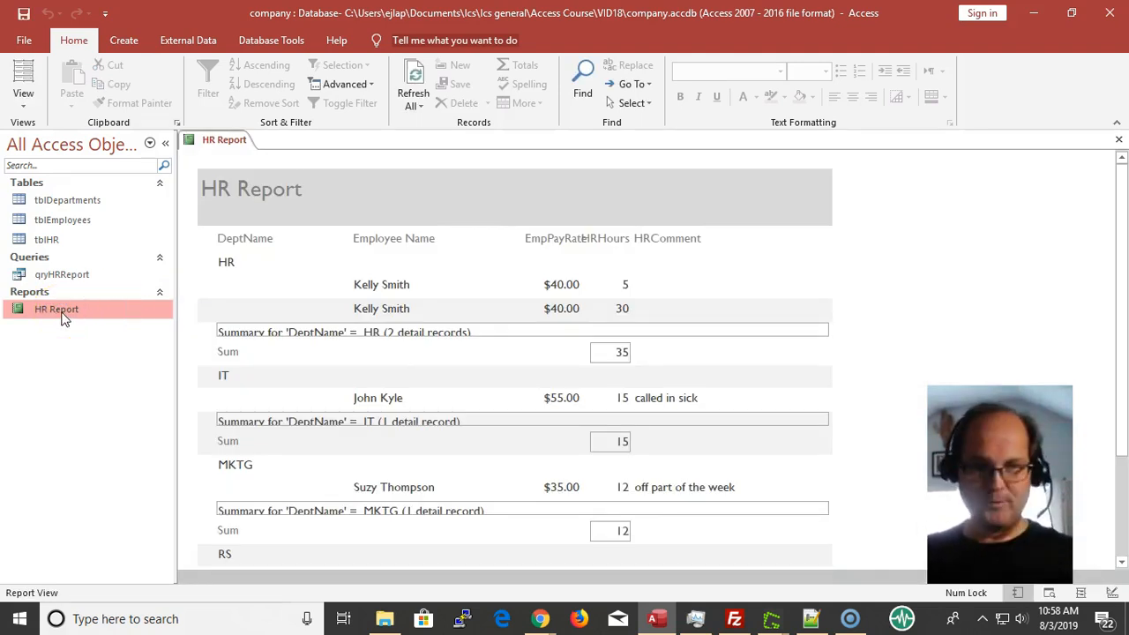
left_click(64, 317)
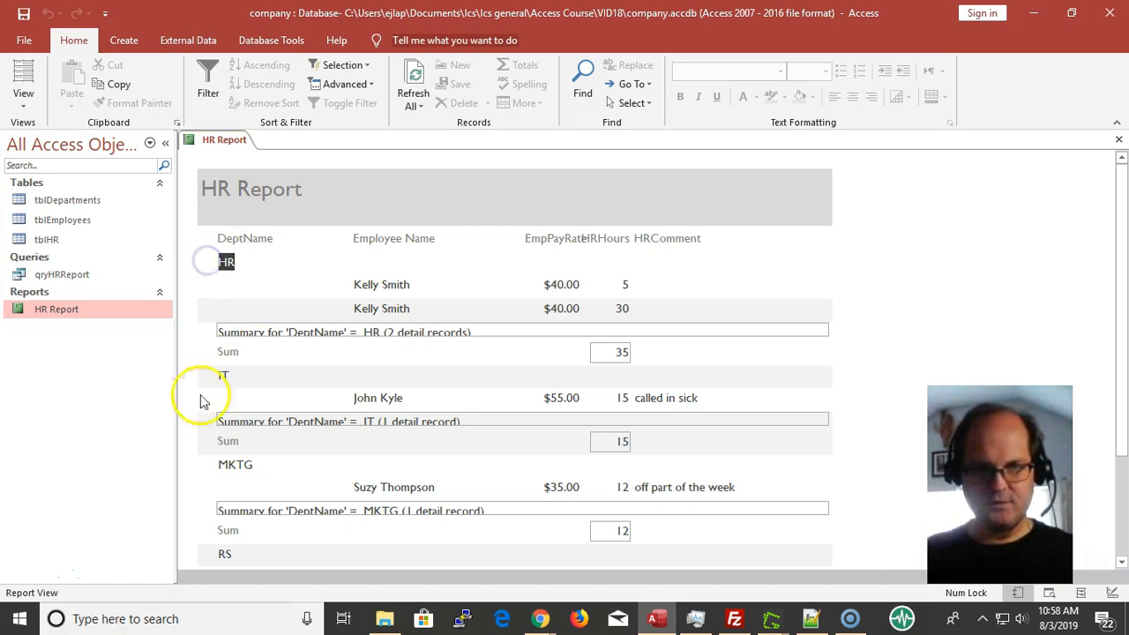
left_click(237, 375)
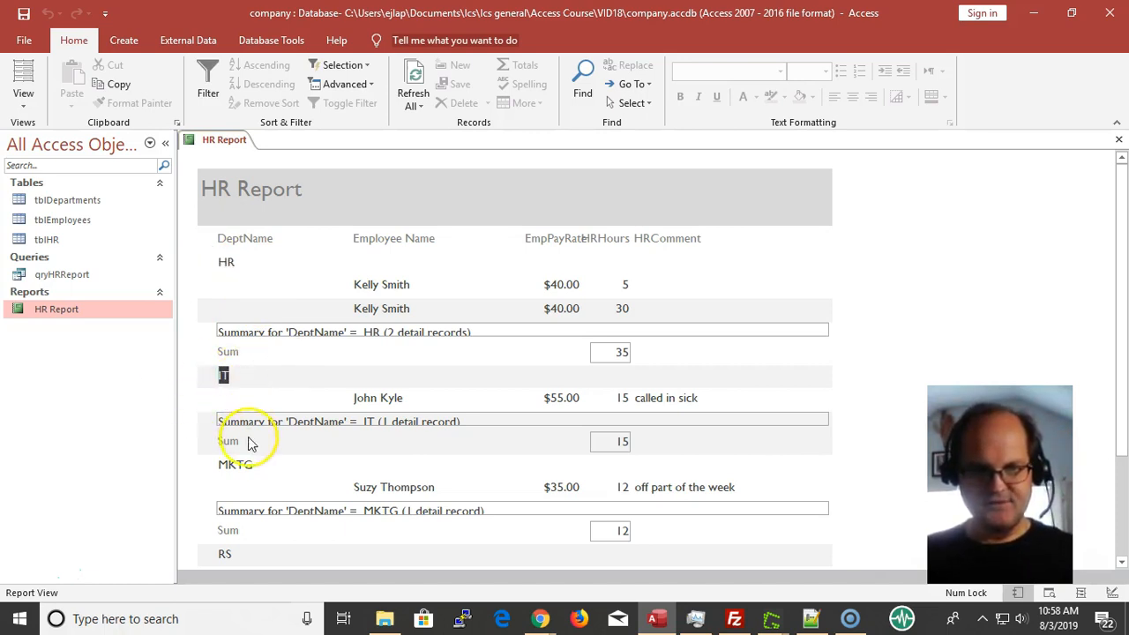
scroll(232, 481, "down", 1)
scroll(231, 481, "down", 3)
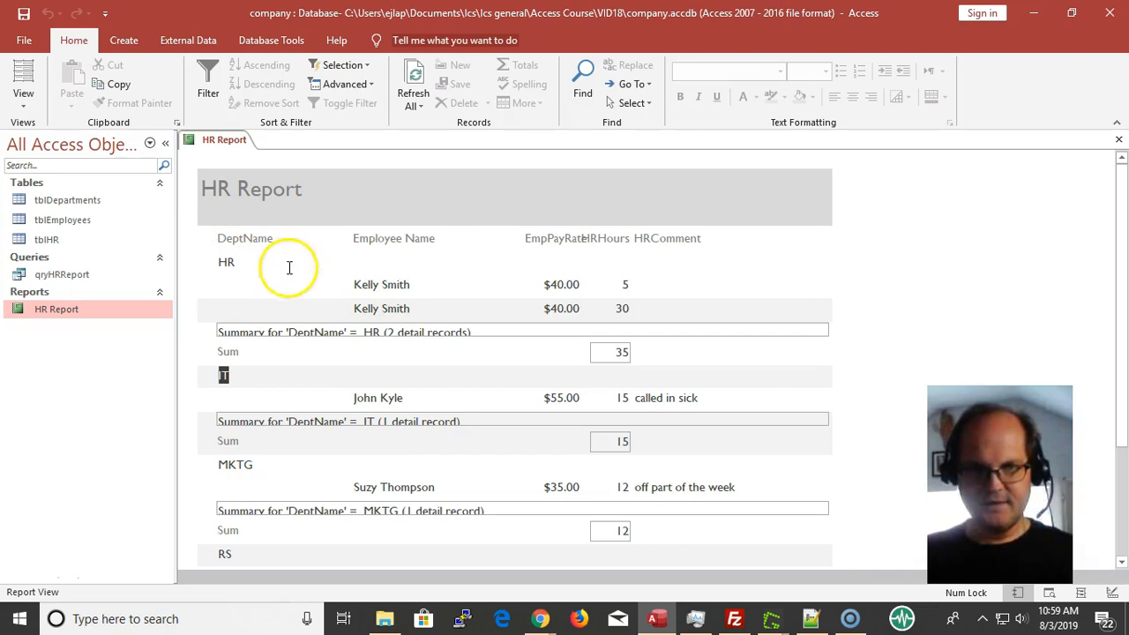
left_click(627, 285)
left_click(618, 352)
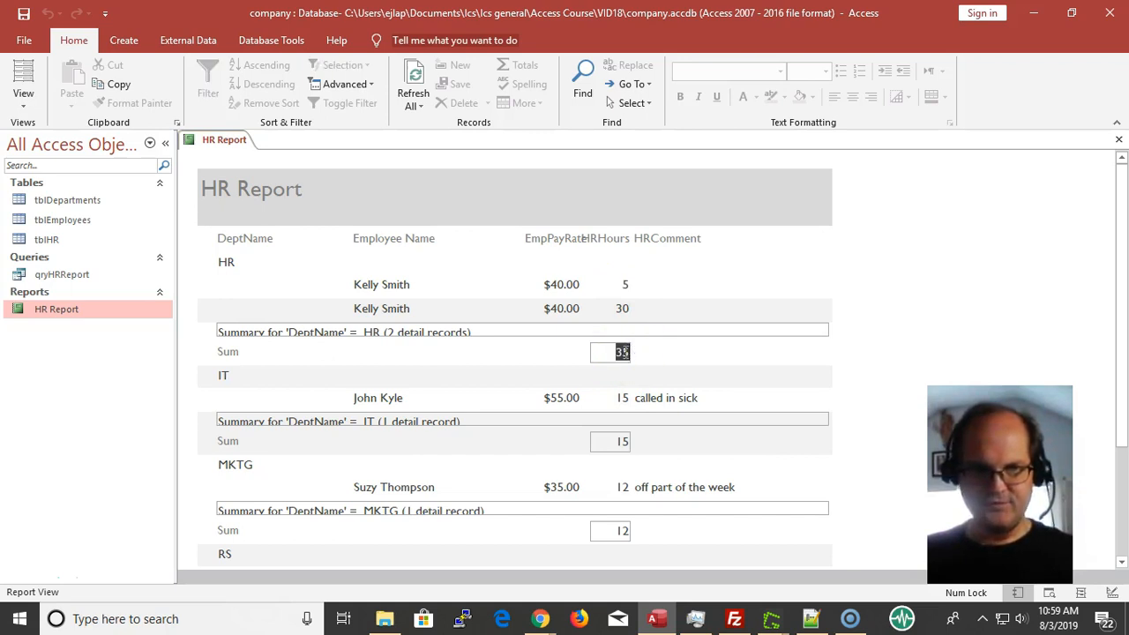
scroll(585, 370, "down", 3)
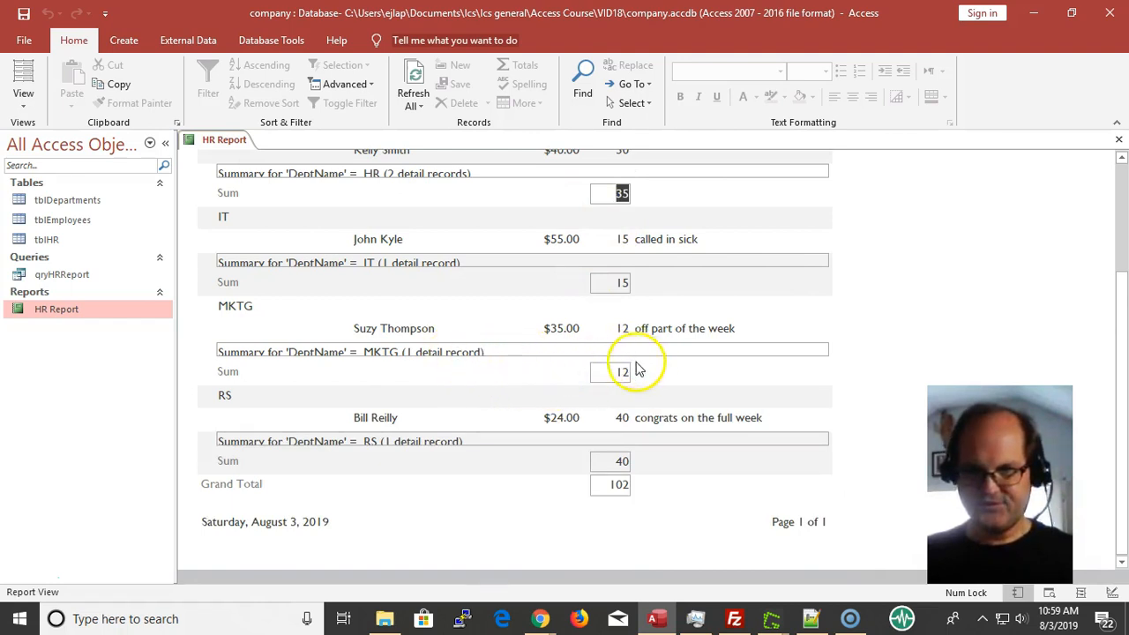
scroll(532, 345, "up", 3)
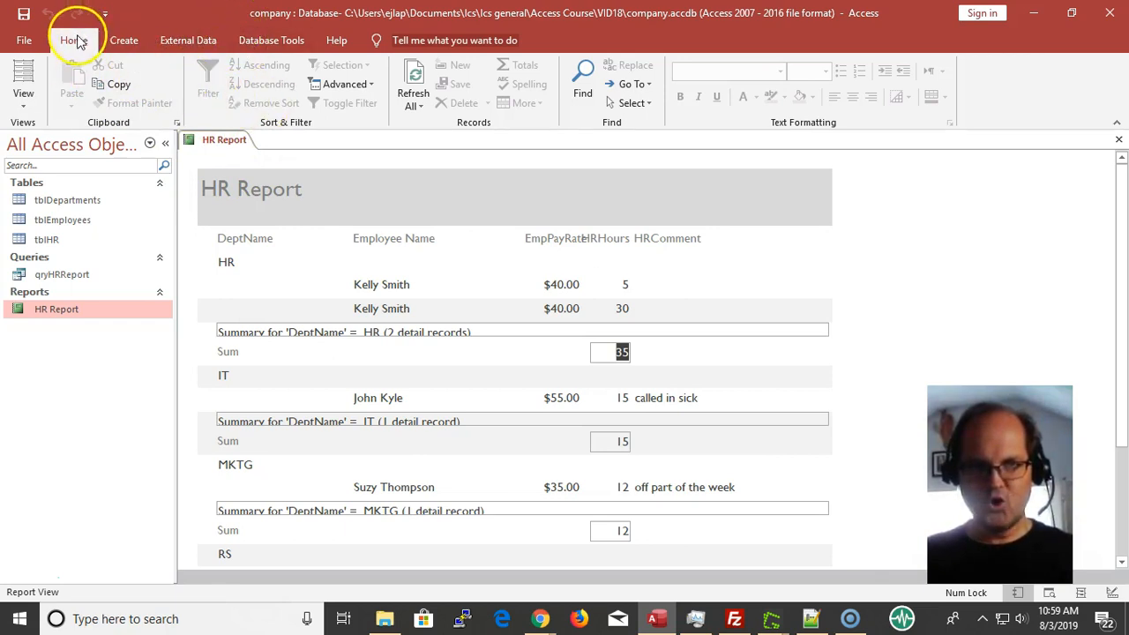
In Layout View, dismiss the Field List and increase the height of the DeptName summary boxes so their text fits.
left_click(23, 81)
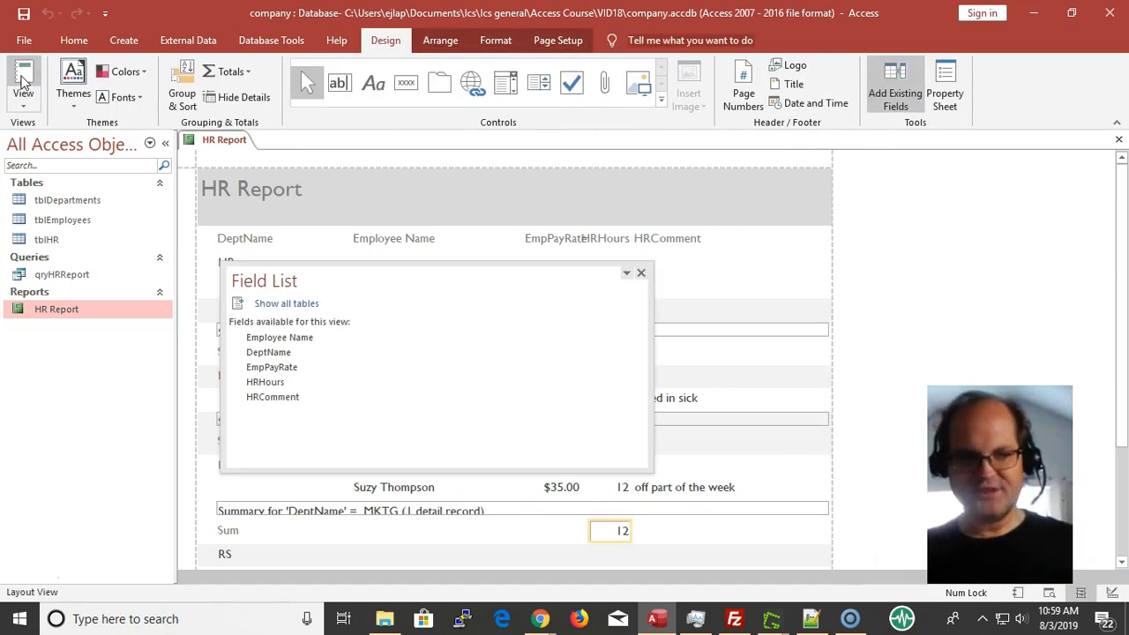
left_click(644, 271)
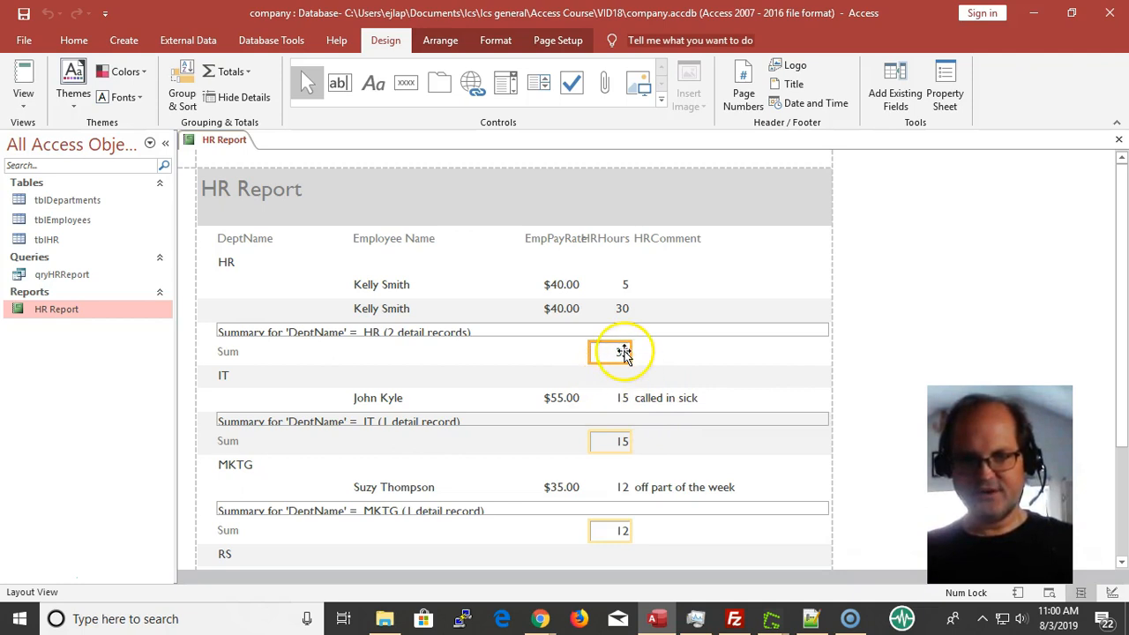
left_click(535, 333)
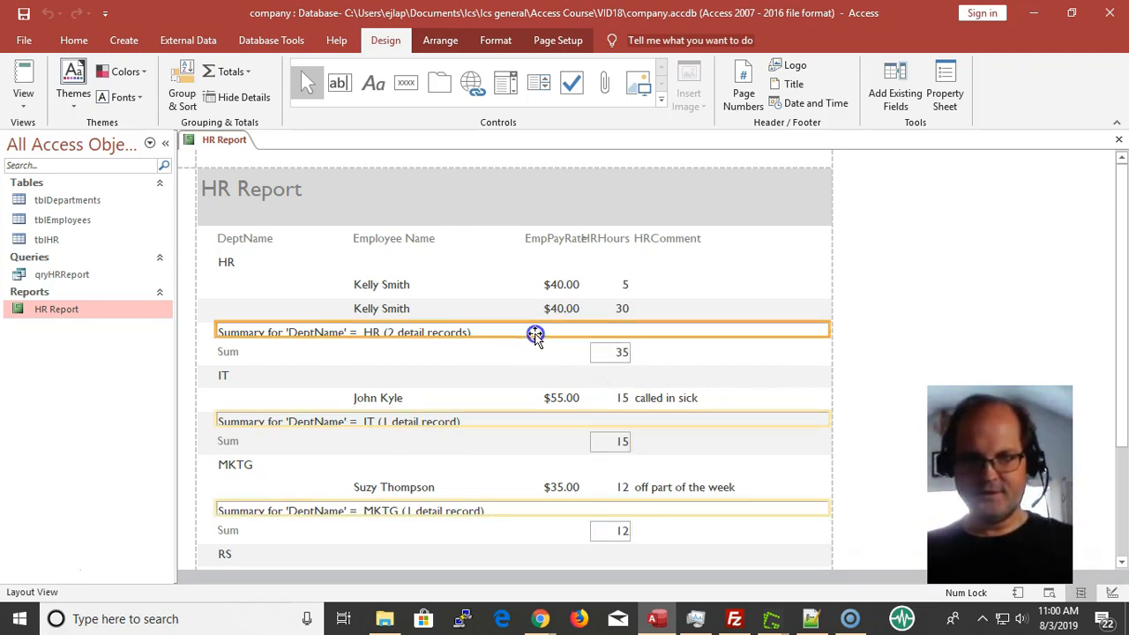
left_click_drag(500, 337, 502, 350)
left_click(535, 312)
left_click(537, 312)
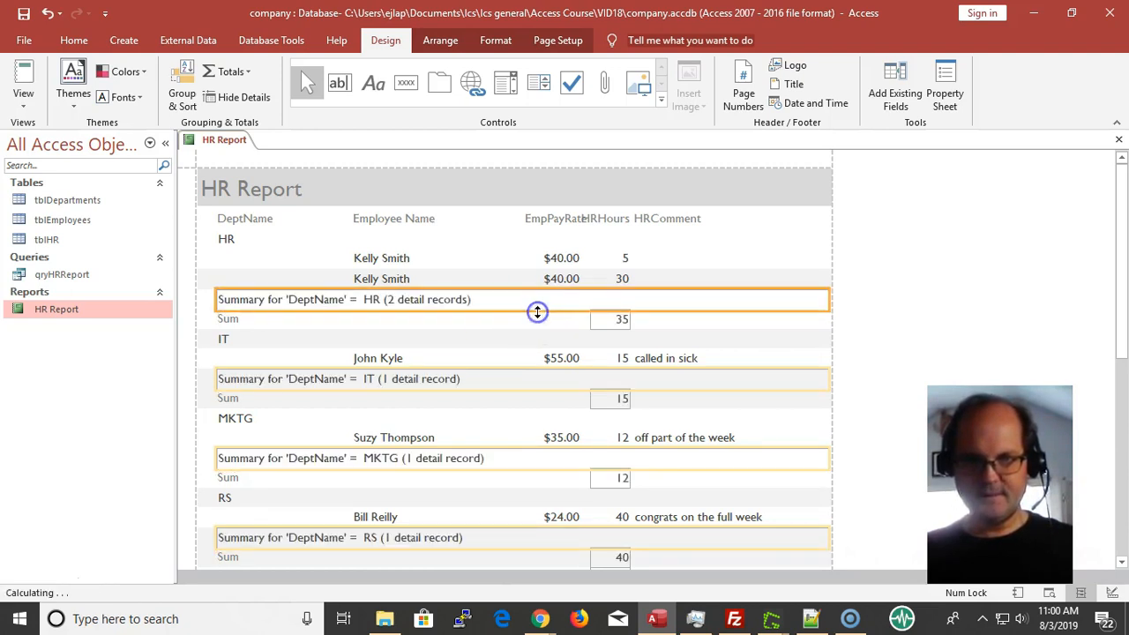
left_click(471, 341)
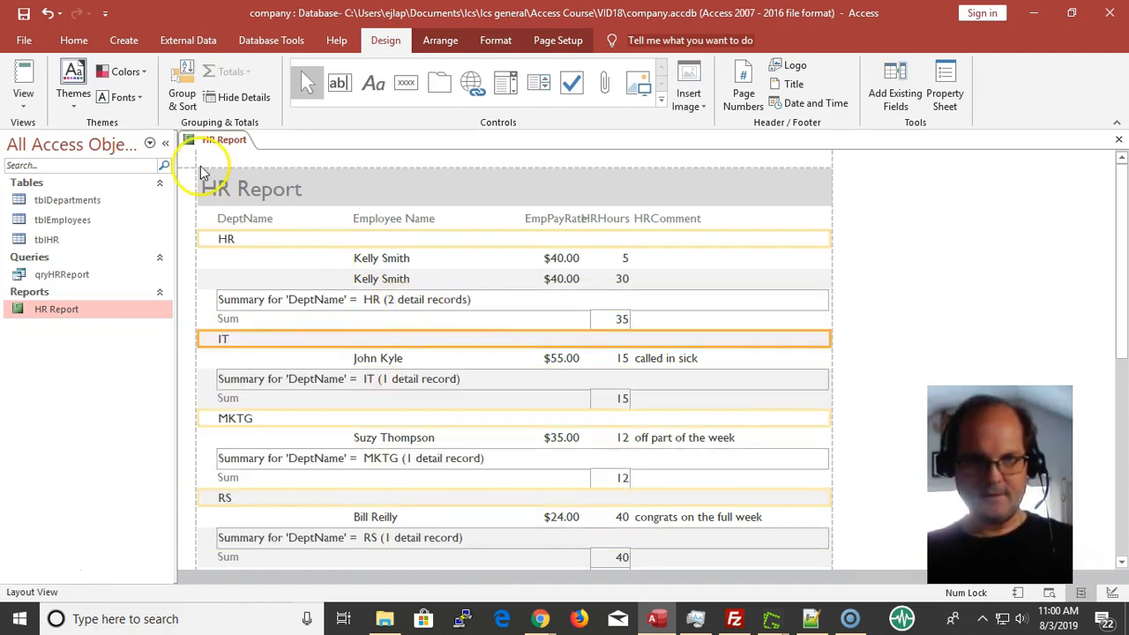
Set the font size of the HR Report title to 36.
left_click(217, 189)
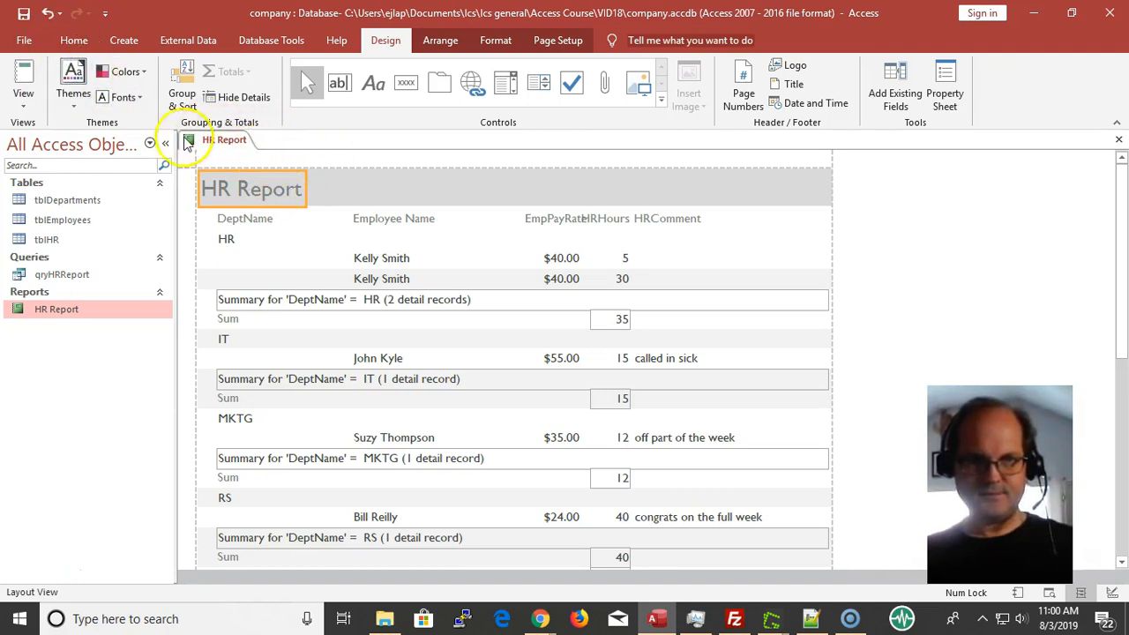
left_click(76, 41)
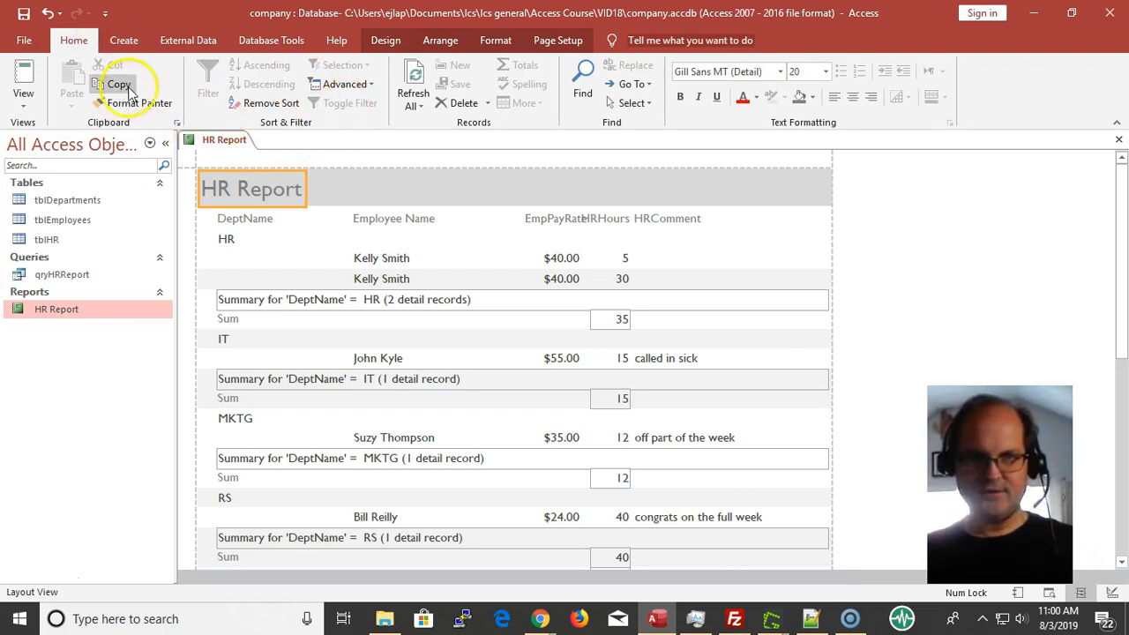
left_click(829, 75)
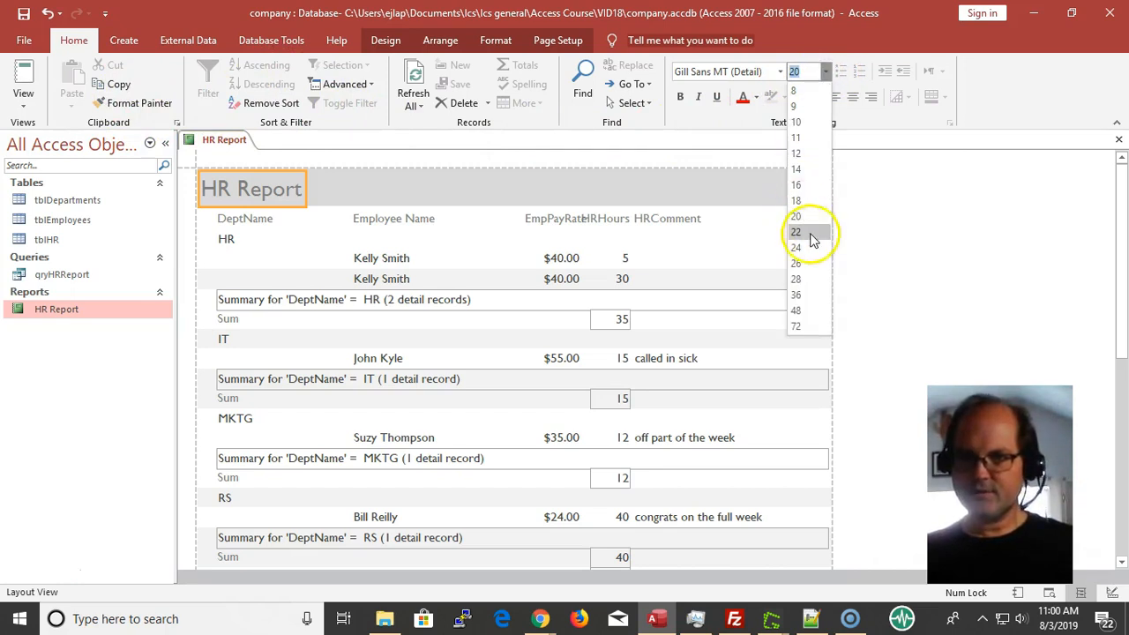
left_click(796, 296)
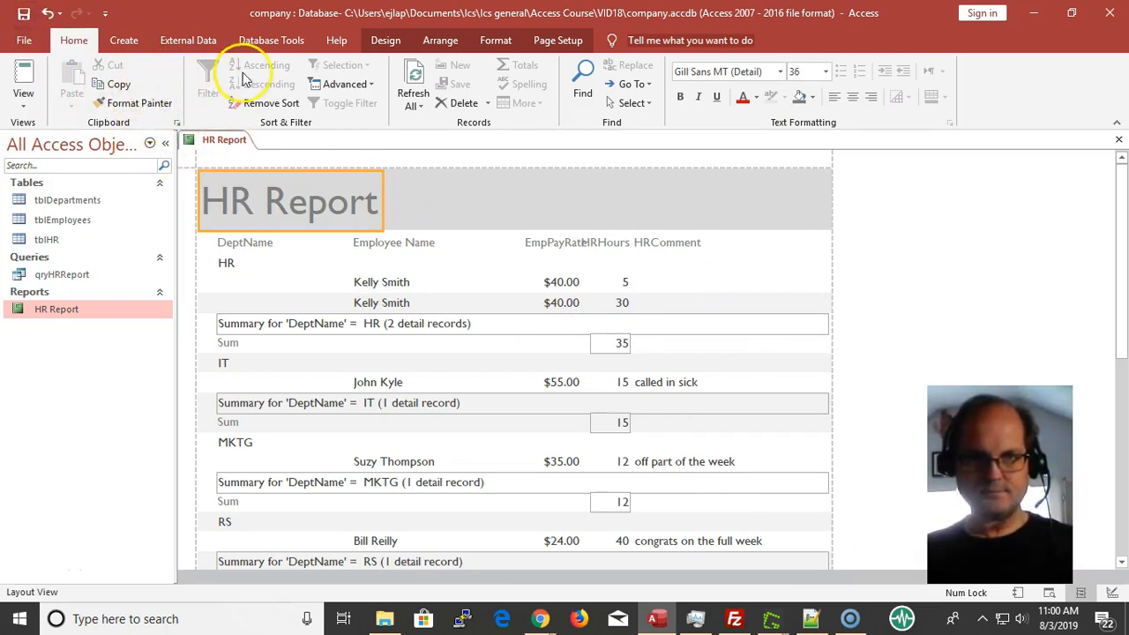
Switch to Report View and look through the reformatted report from its title to the grand total.
left_click(25, 79)
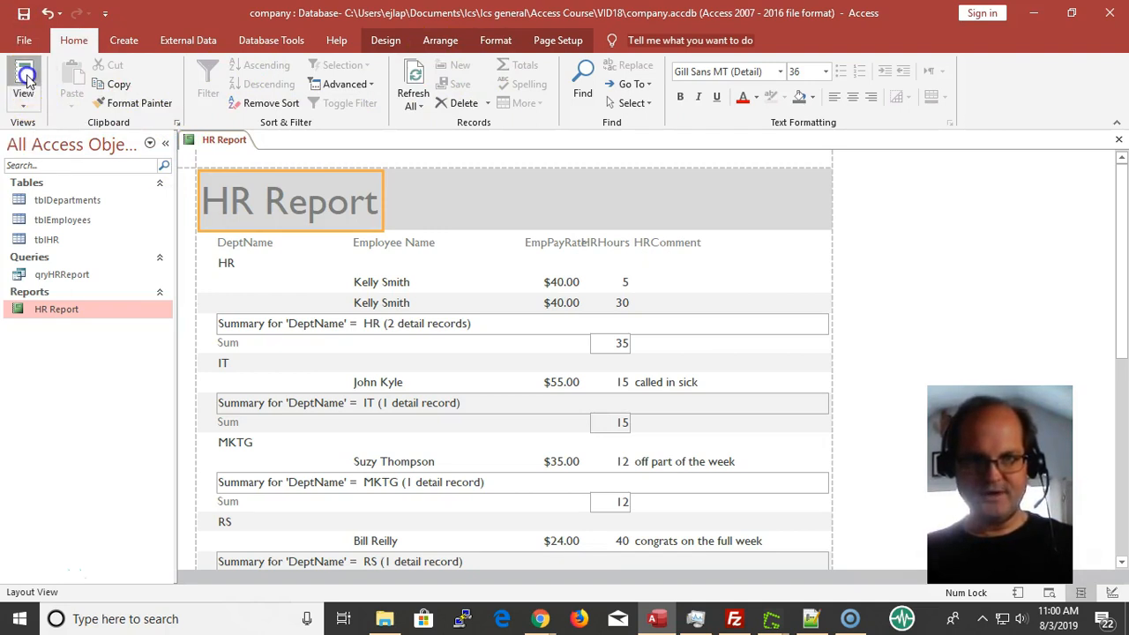
scroll(468, 317, "down", 2)
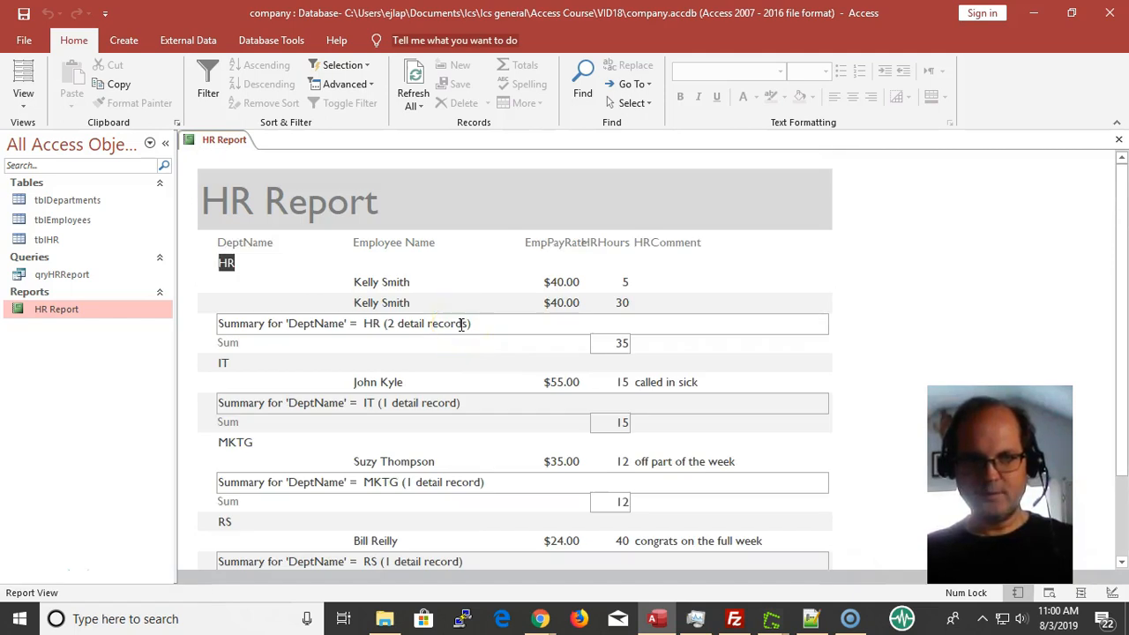
scroll(461, 327, "down", 3)
scroll(461, 327, "up", 2)
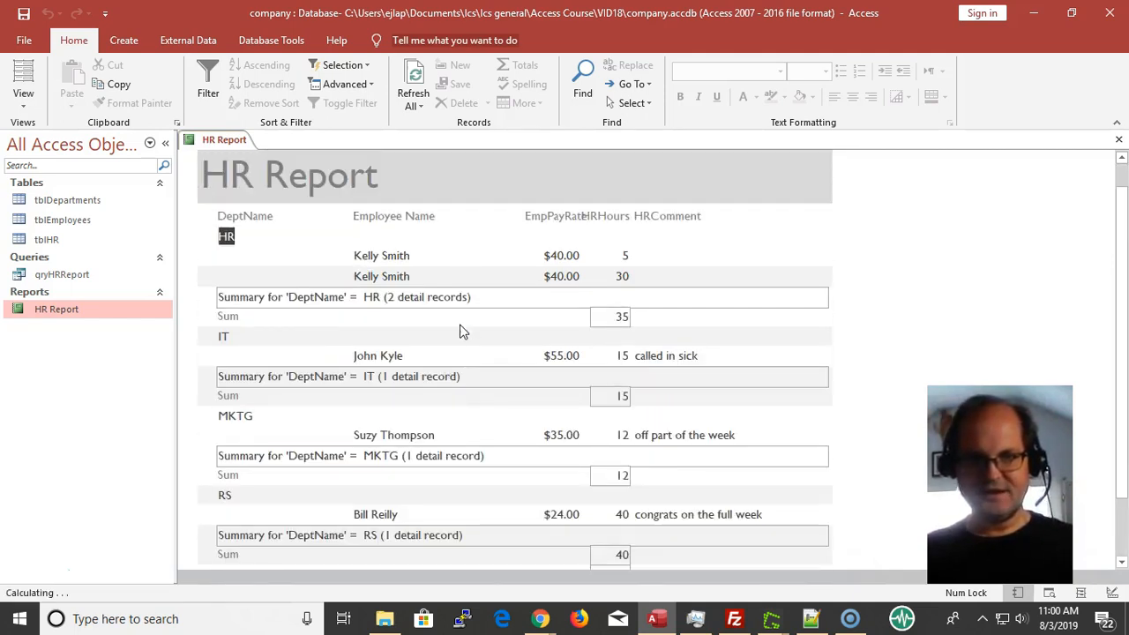
scroll(461, 330, "down", 2)
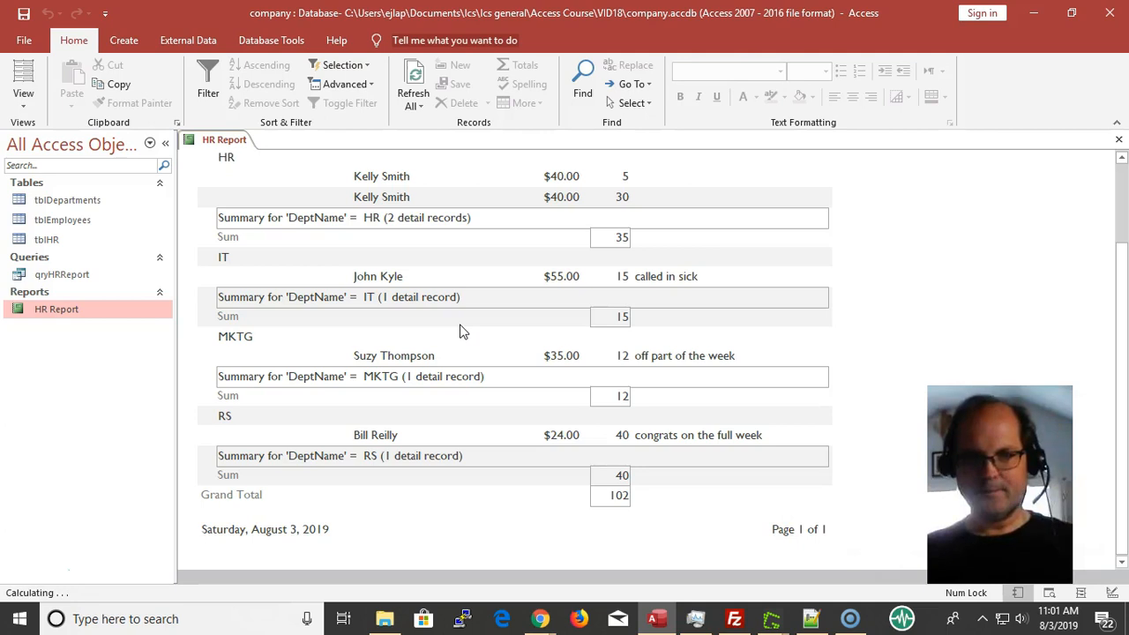
left_click(224, 241)
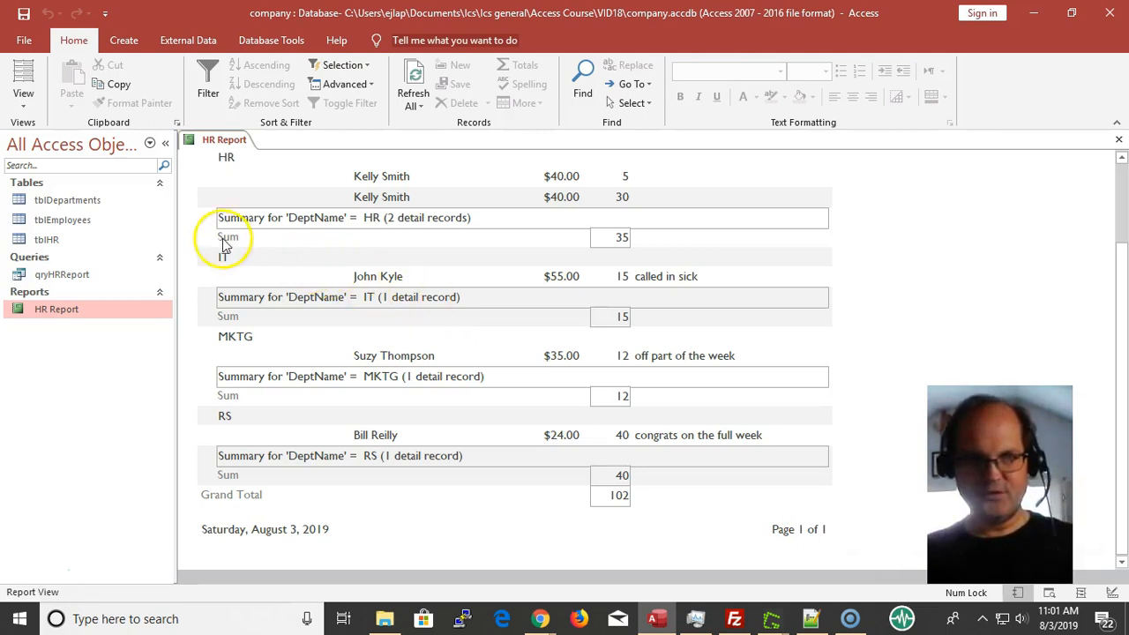
Open HR Report in Print Preview, look through the page from title to page footer, and close the preview.
left_click(27, 106)
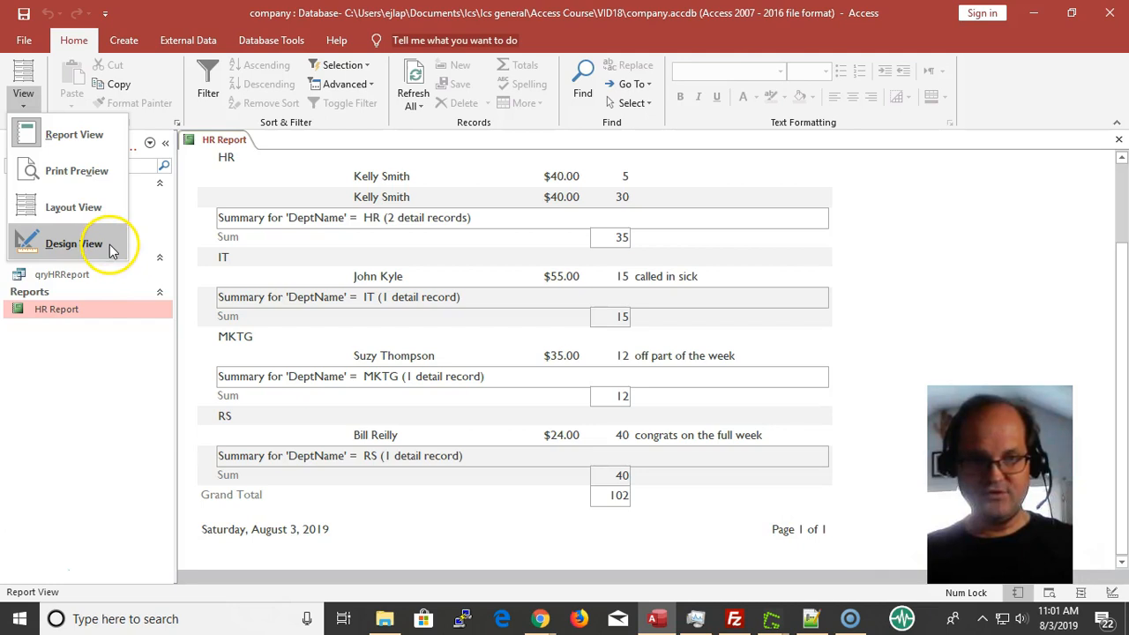
left_click(84, 173)
left_click(454, 255)
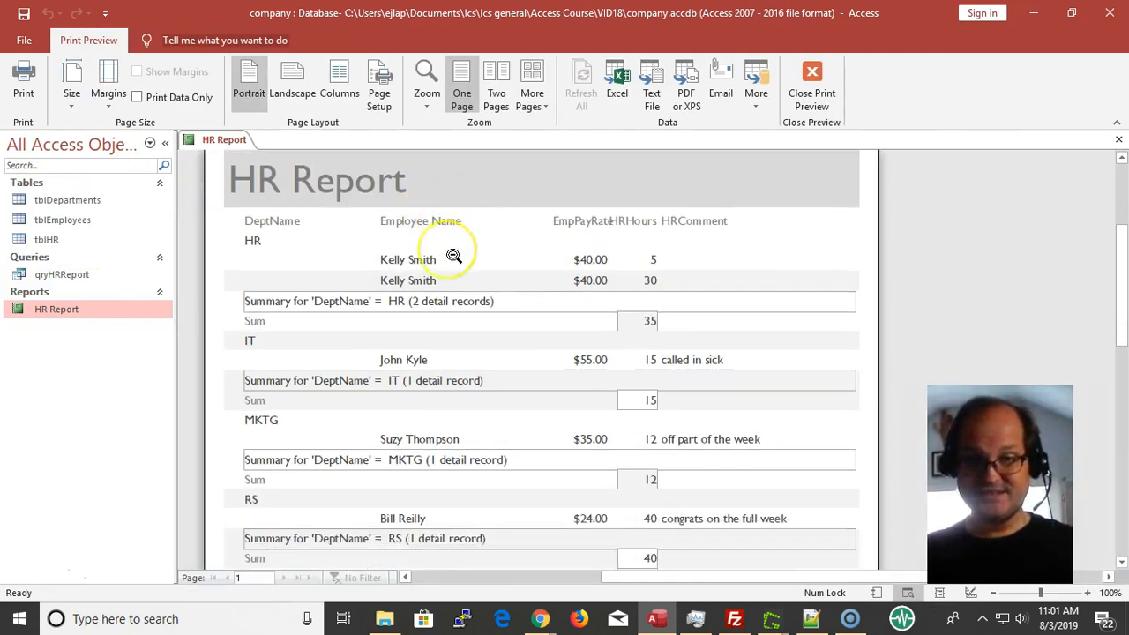
scroll(453, 254, "down", 5)
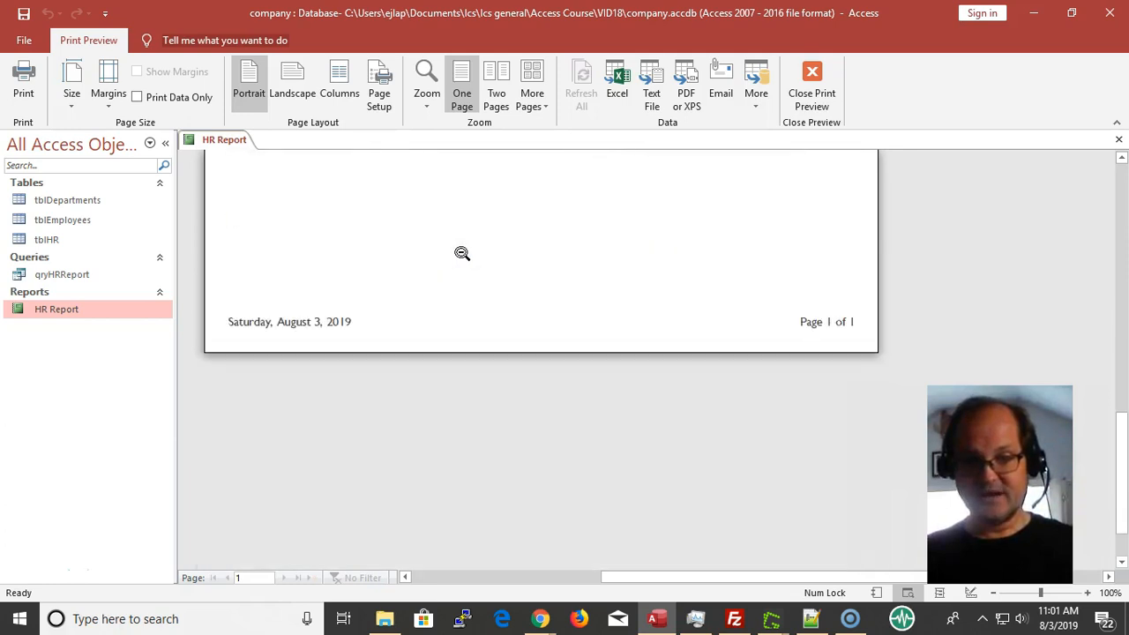
scroll(657, 304, "up", 8)
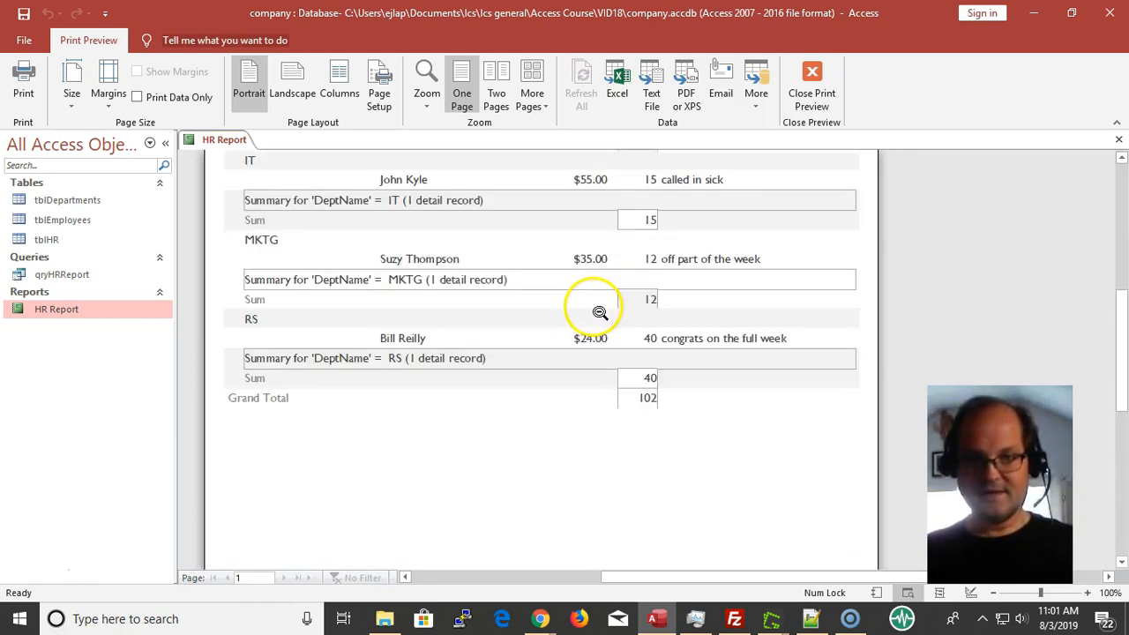
scroll(594, 311, "up", 2)
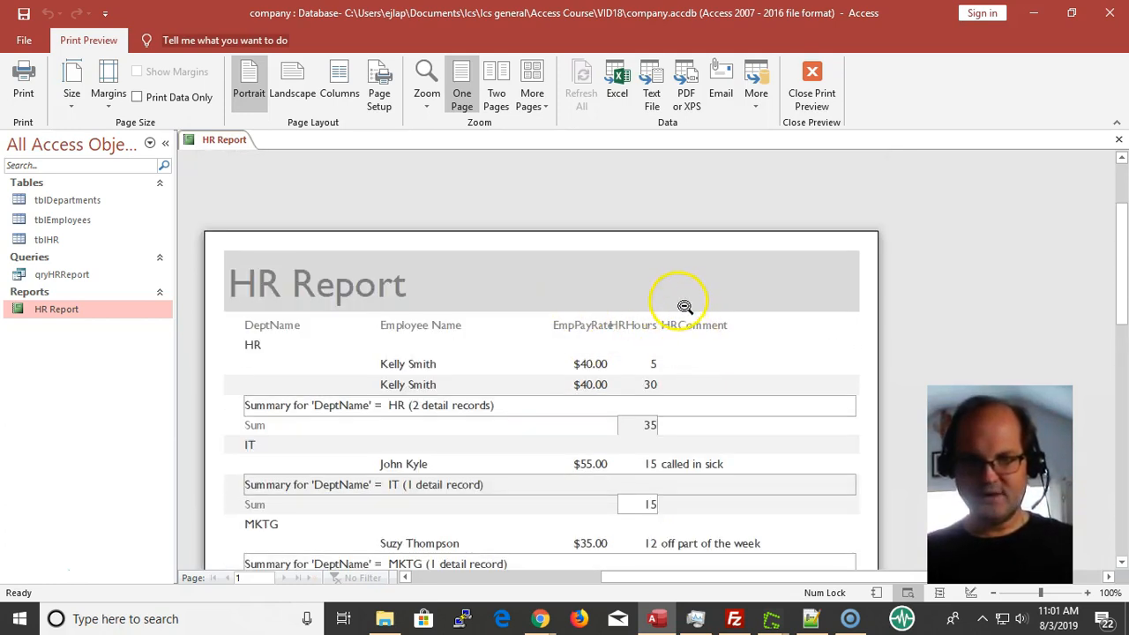
scroll(695, 314, "down", 3)
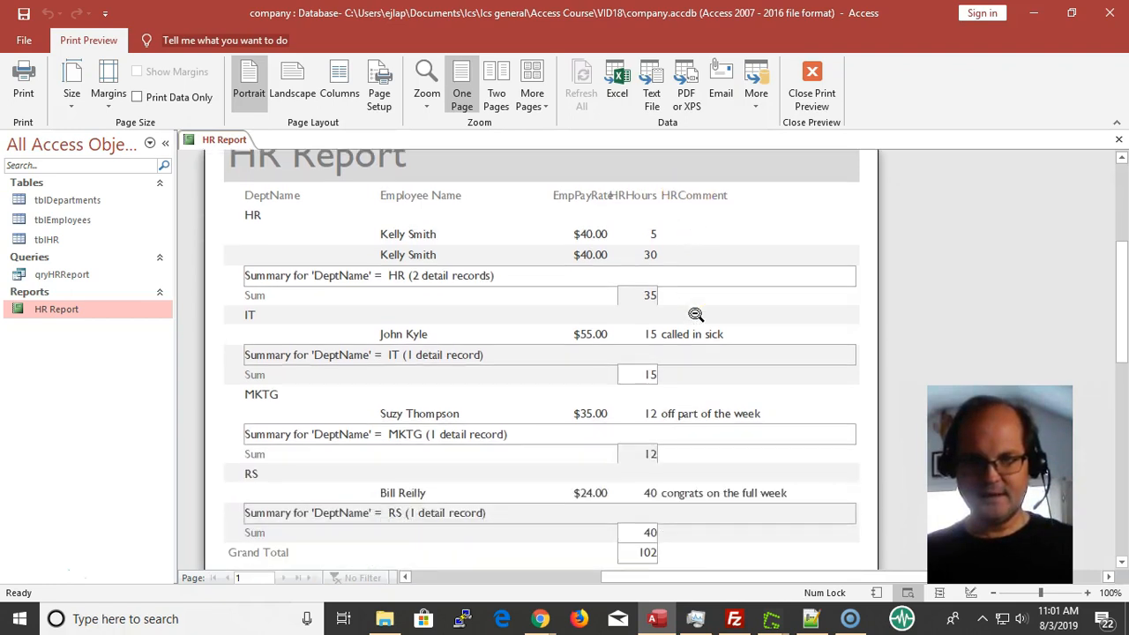
scroll(695, 314, "down", 3)
scroll(695, 314, "up", 3)
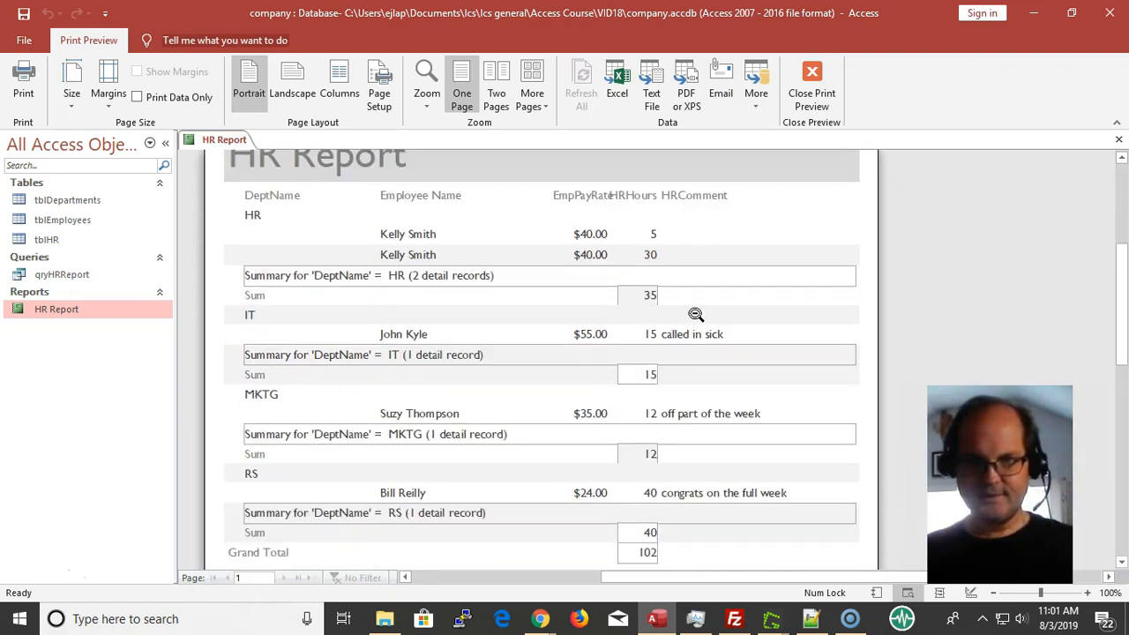
scroll(688, 308, "up", 1)
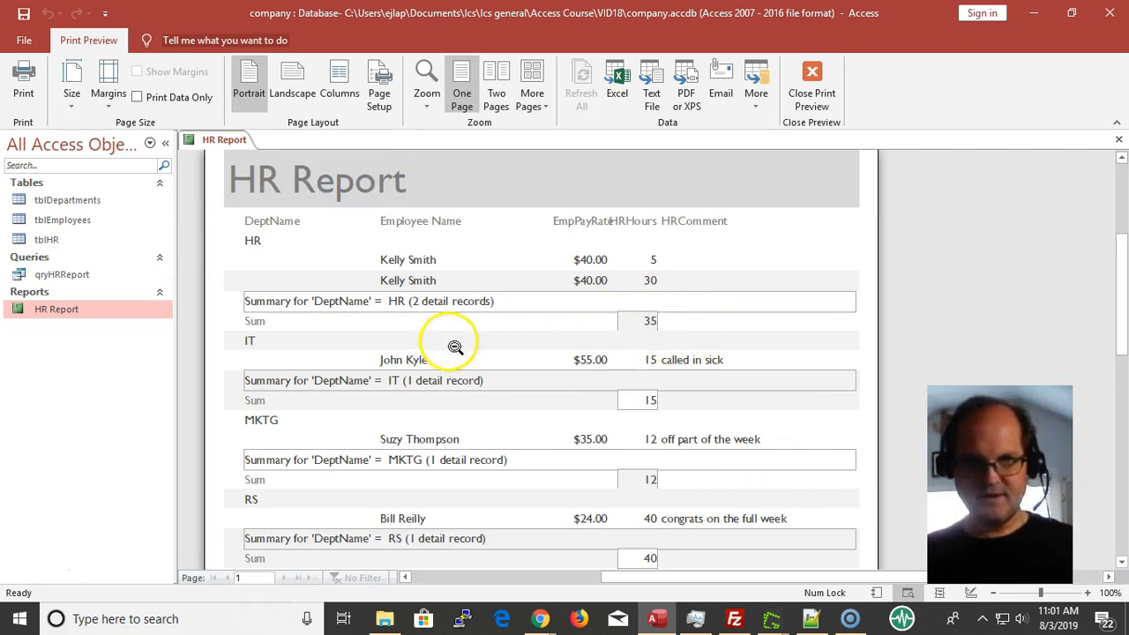
scroll(484, 334, "down", 1)
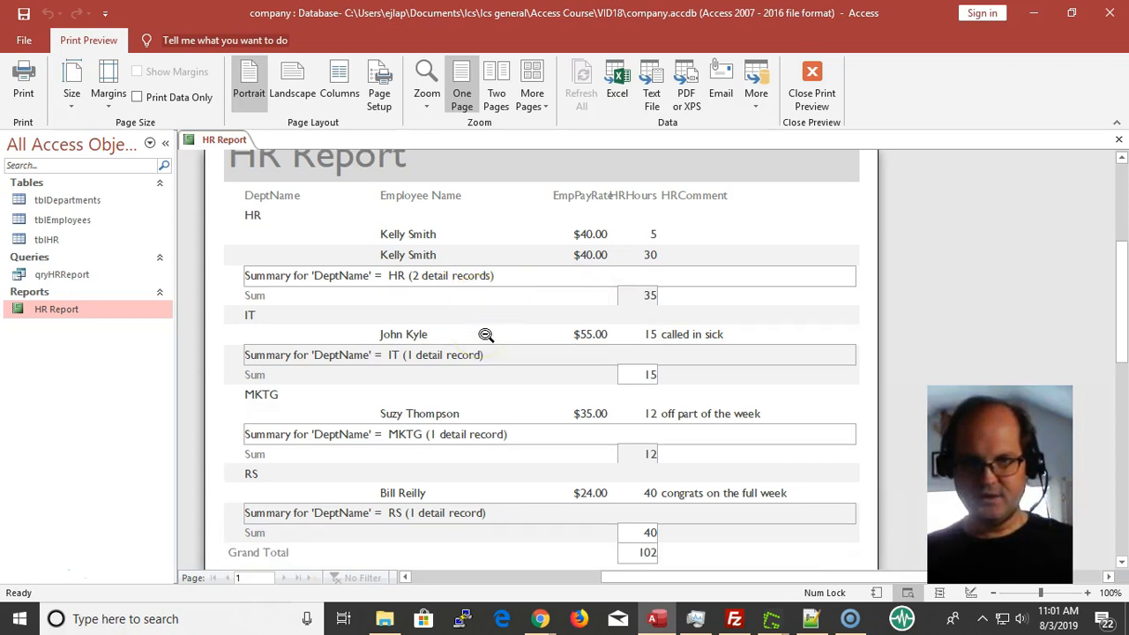
scroll(486, 335, "up", 2)
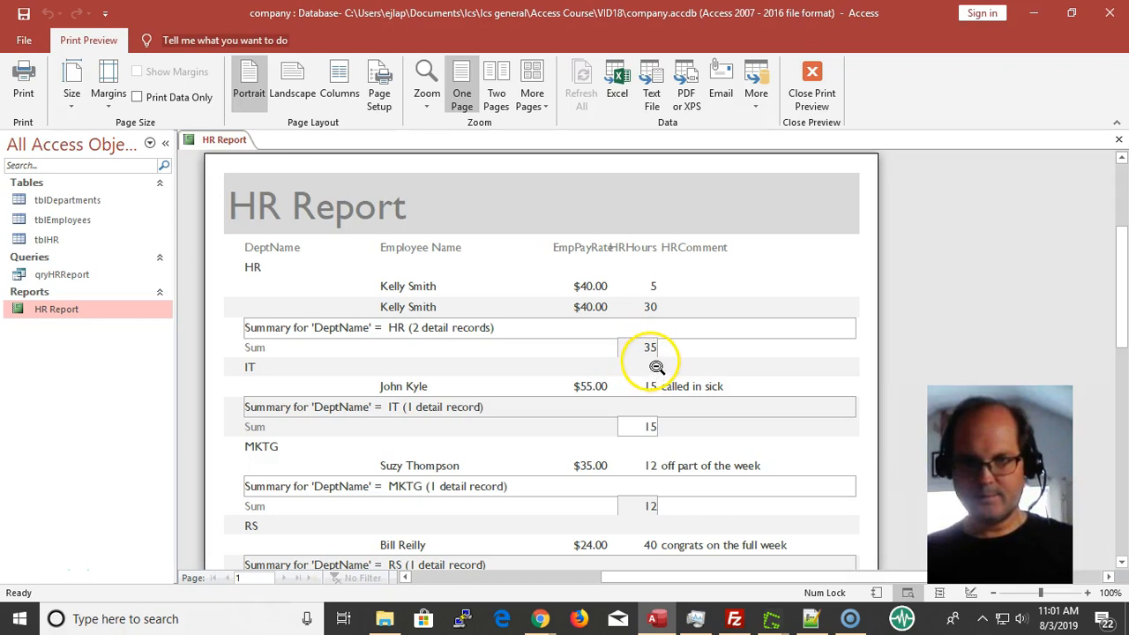
scroll(646, 368, "down", 1)
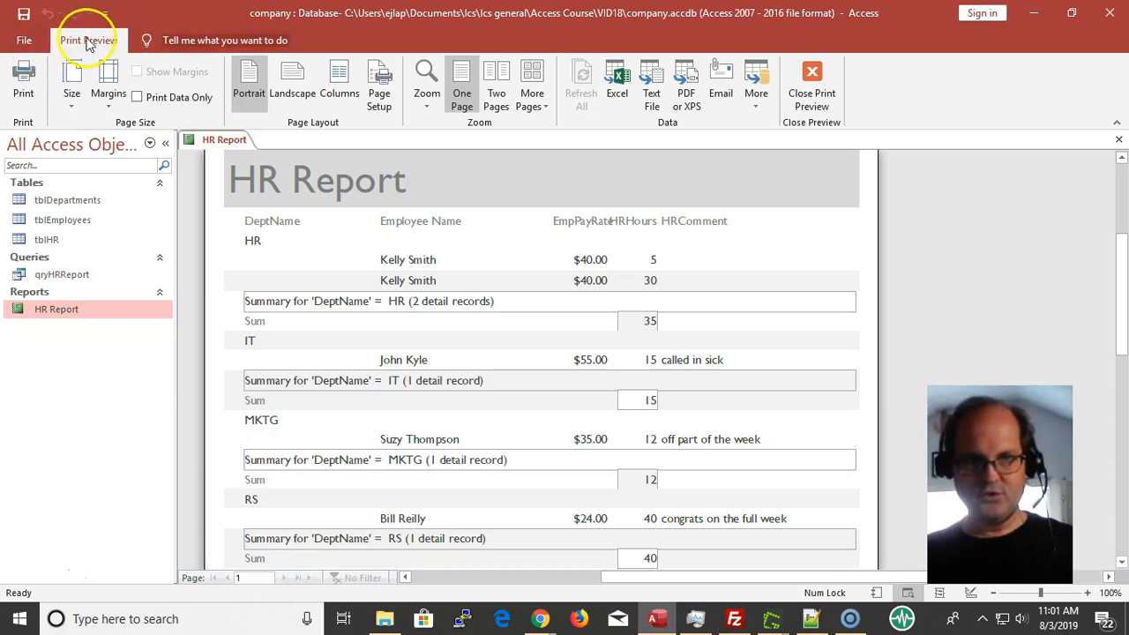
left_click(822, 84)
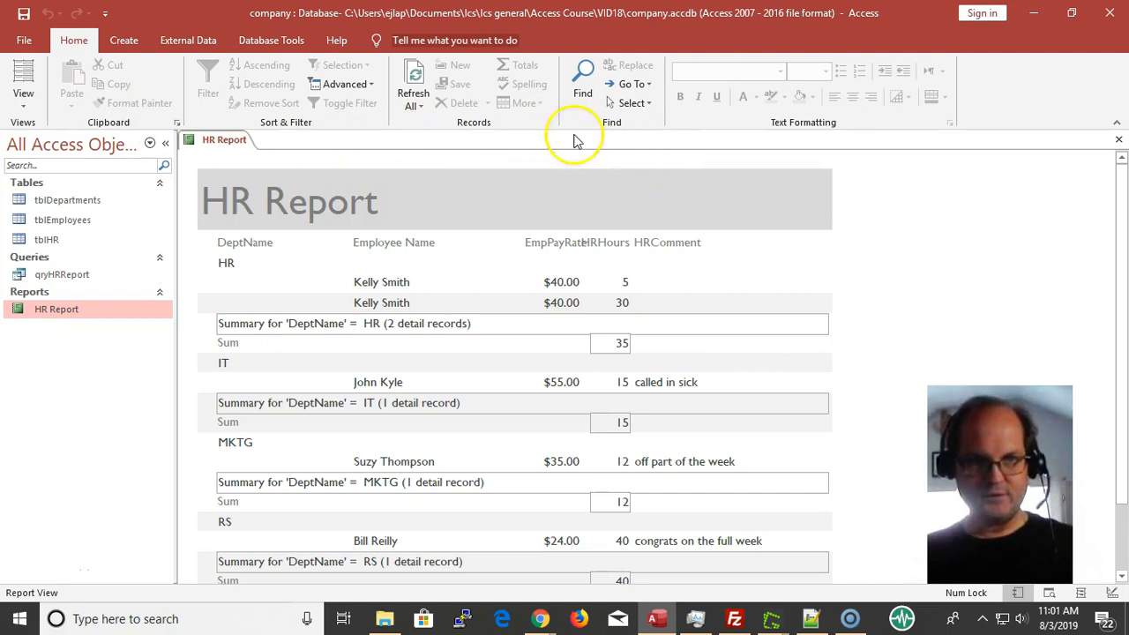
In Design View, delete the Sum label from the DeptName Footer section.
left_click(23, 93)
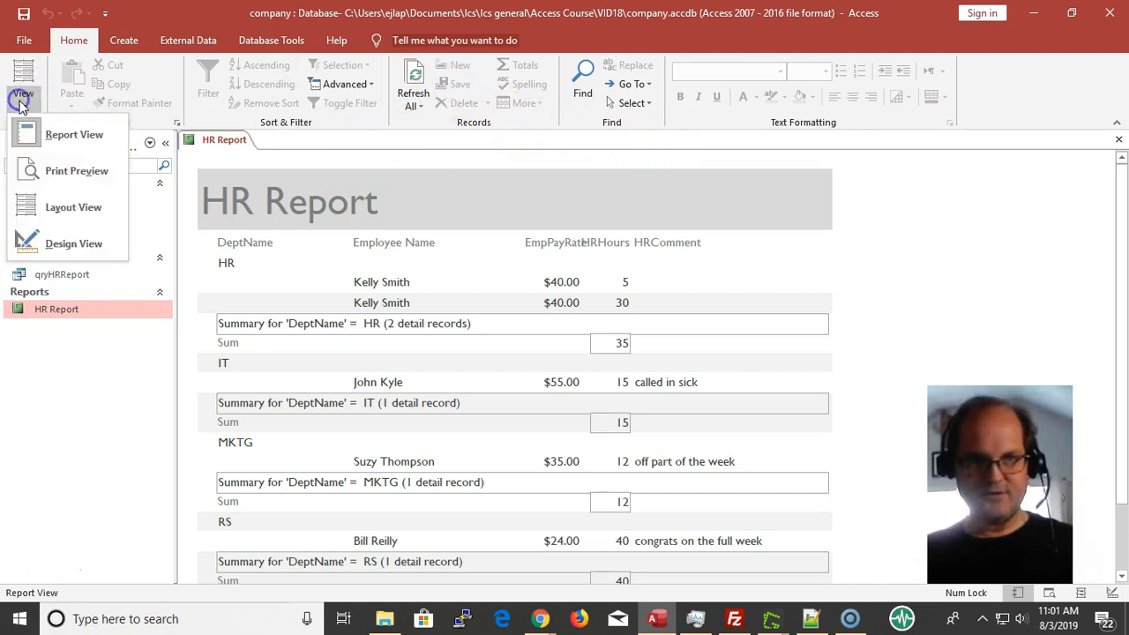
left_click(63, 247)
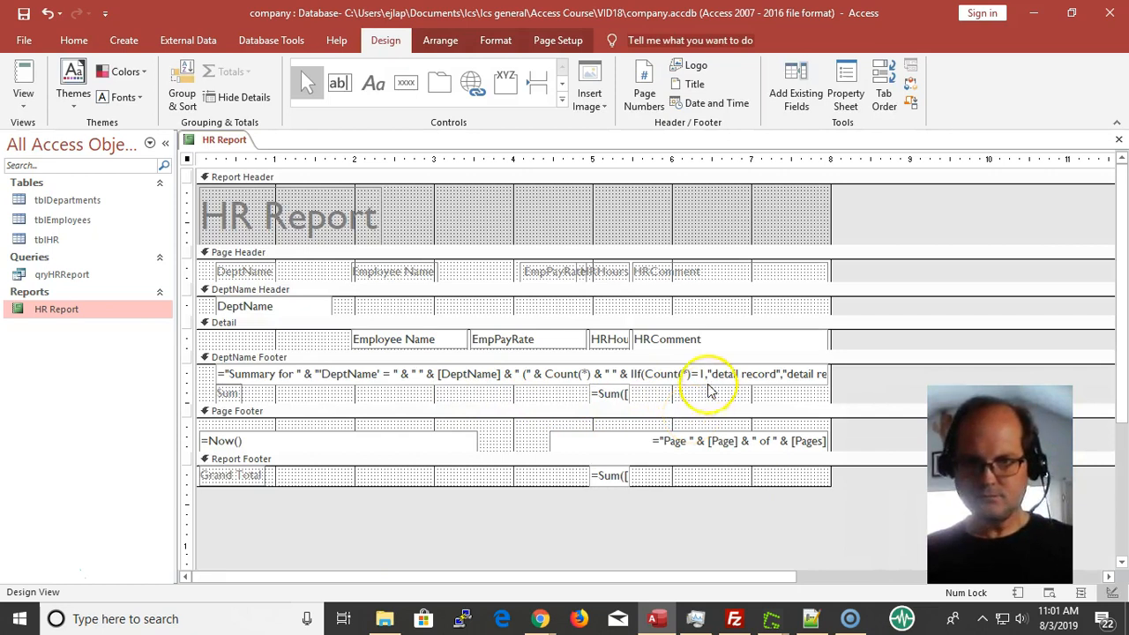
left_click(603, 399)
left_click(227, 394)
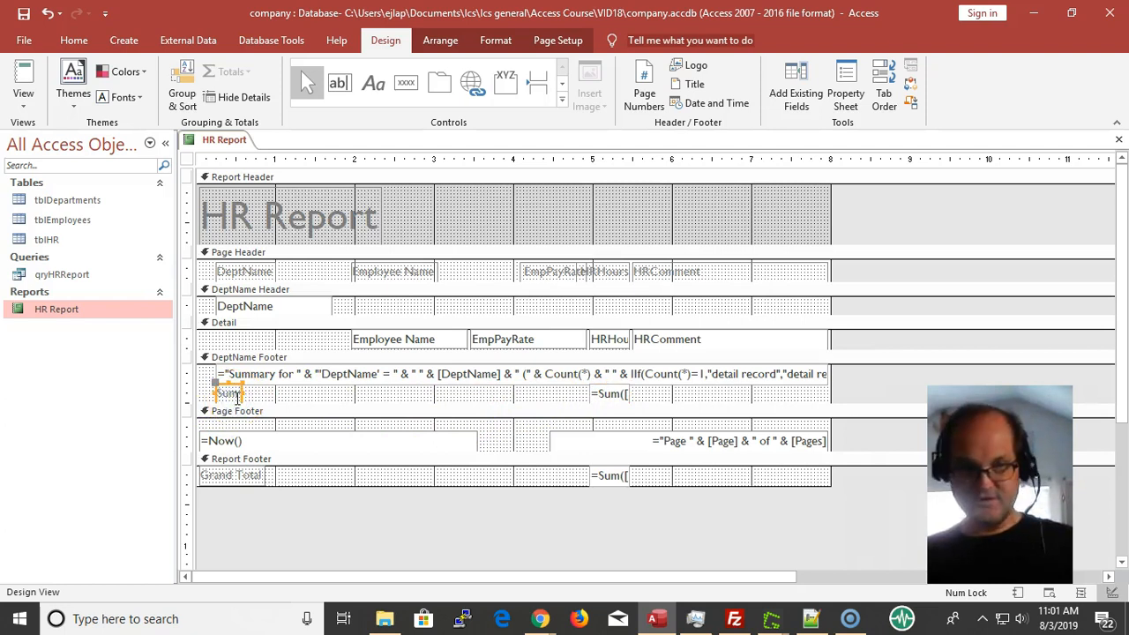
left_click(294, 394)
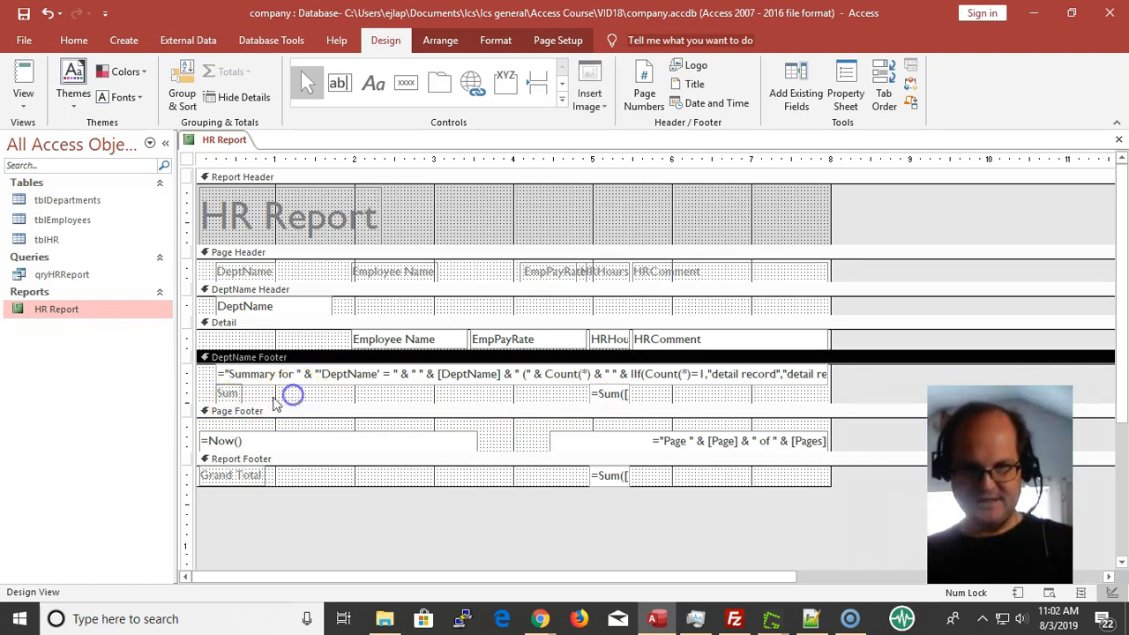
left_click(223, 394)
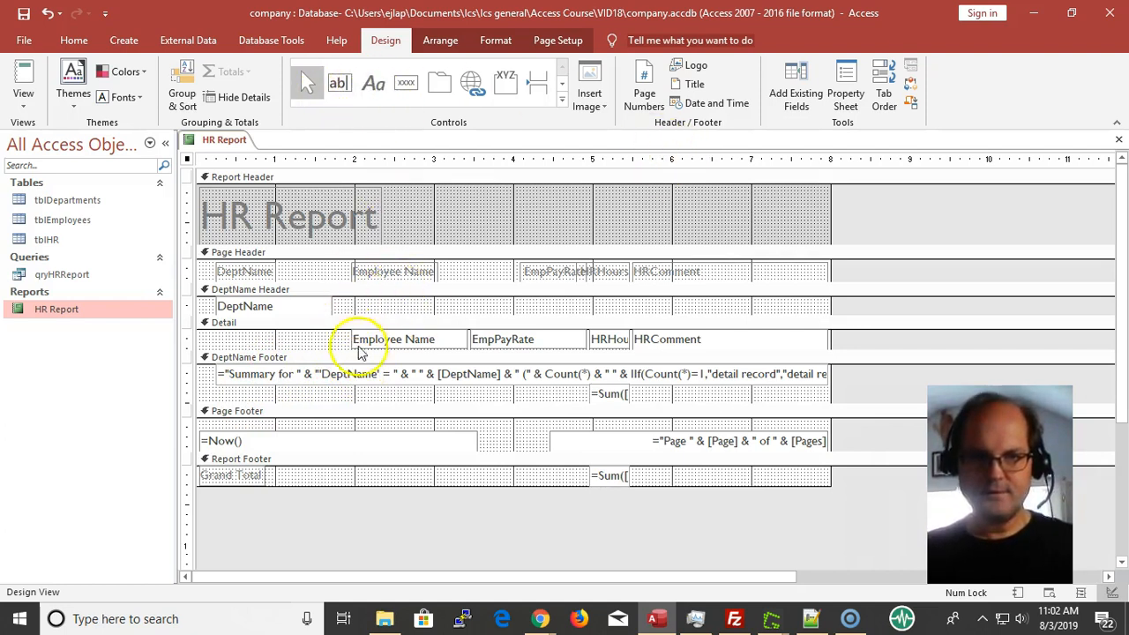
left_click(358, 376)
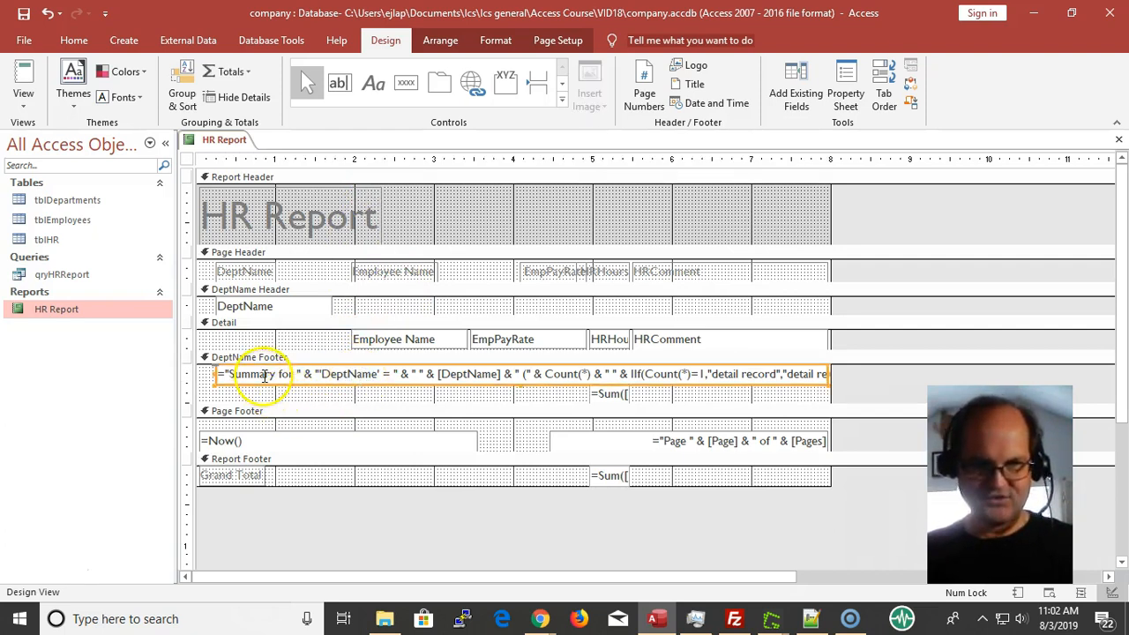
left_click(298, 395)
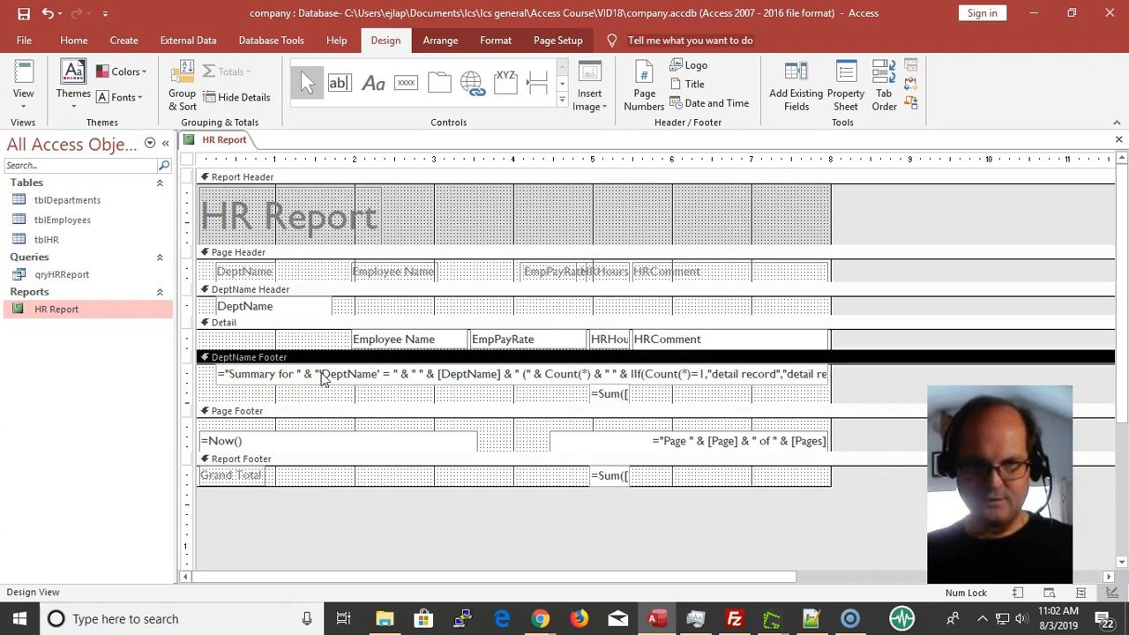
left_click(322, 375)
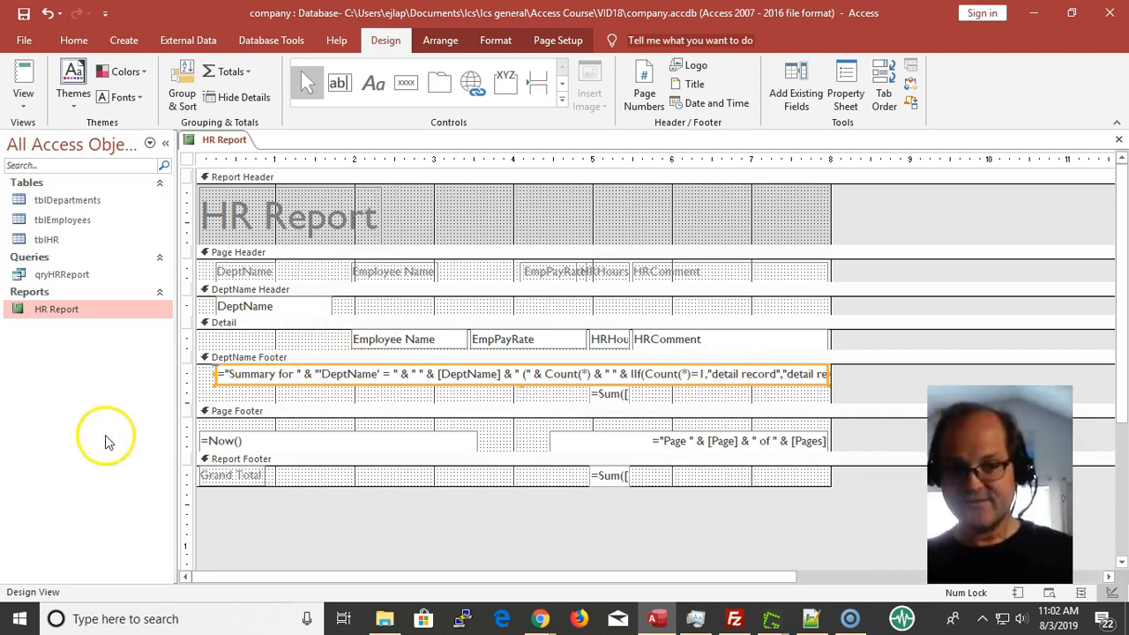
left_click(190, 373)
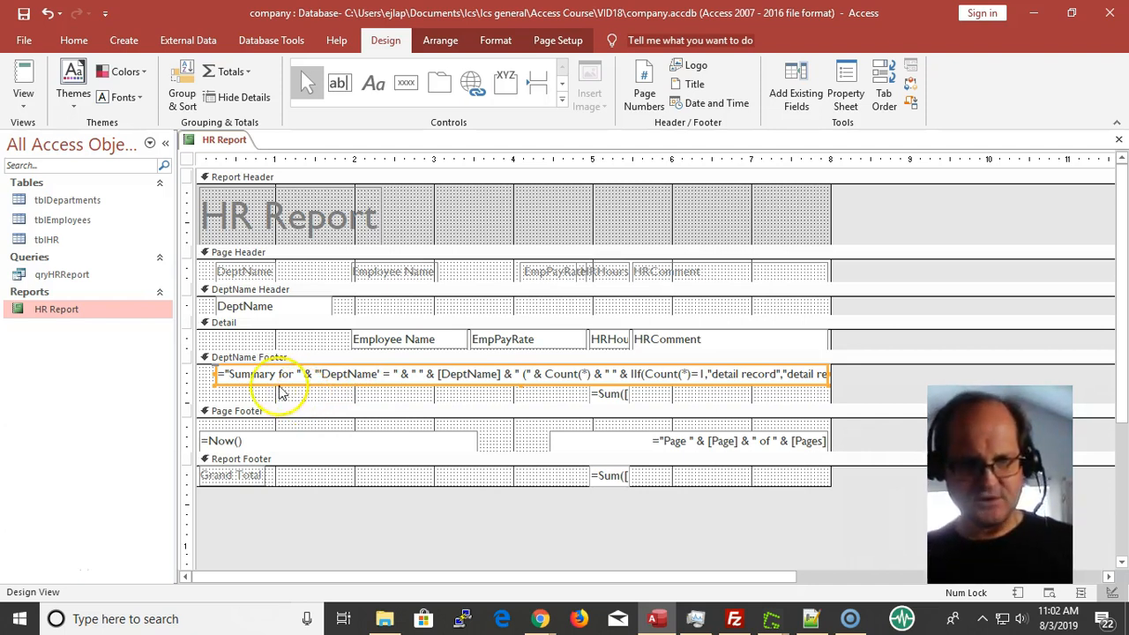
left_click(188, 377)
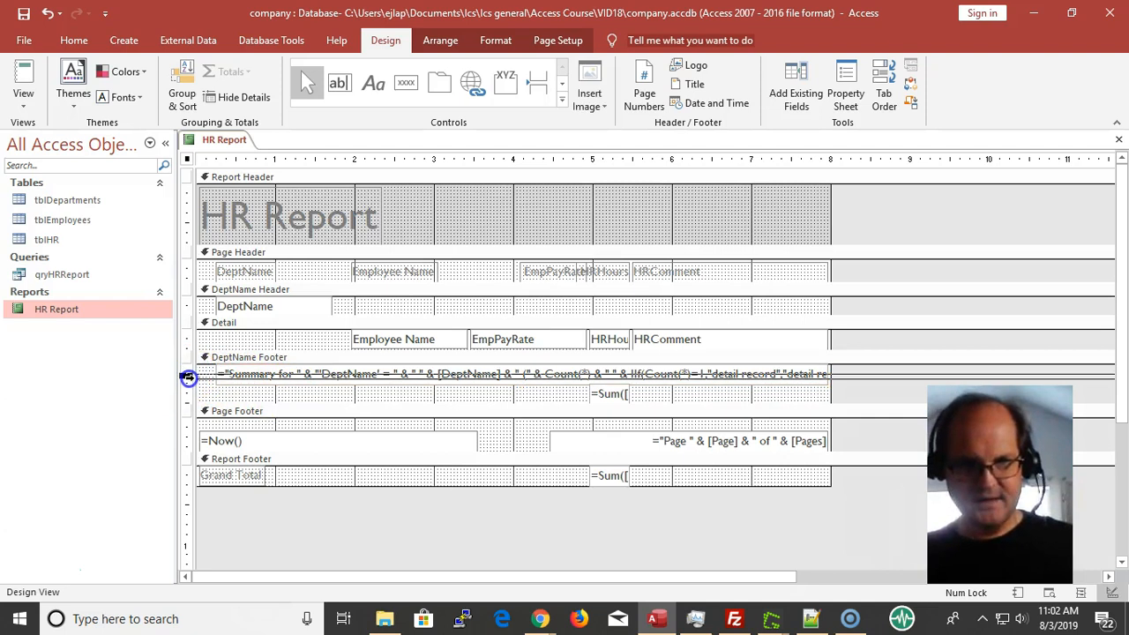
left_click_drag(188, 376, 184, 393)
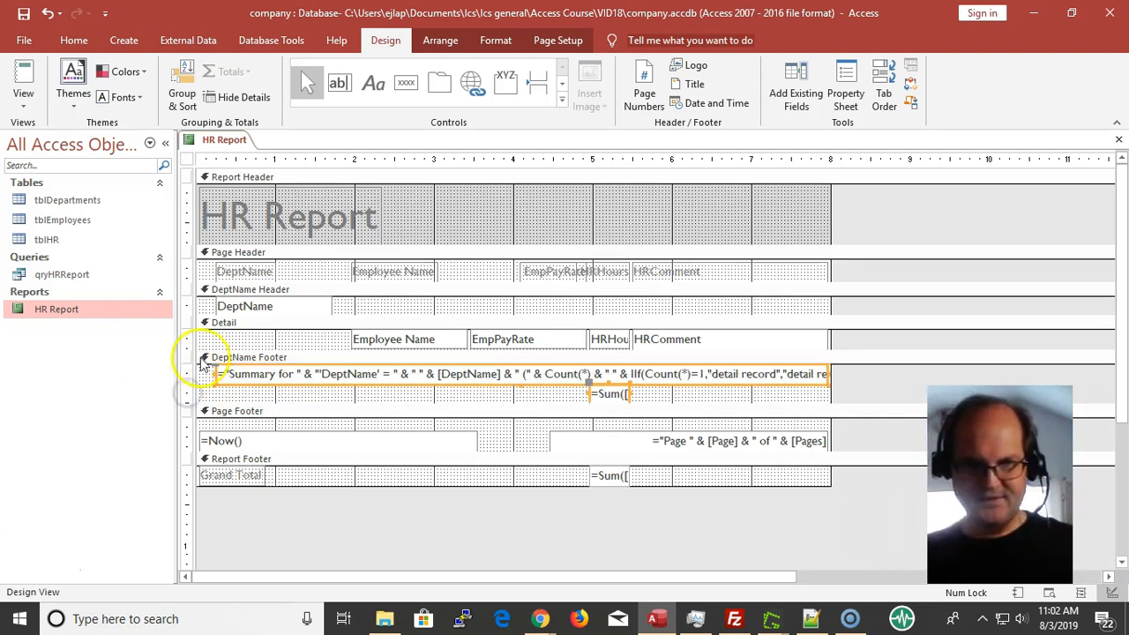
left_click(529, 406)
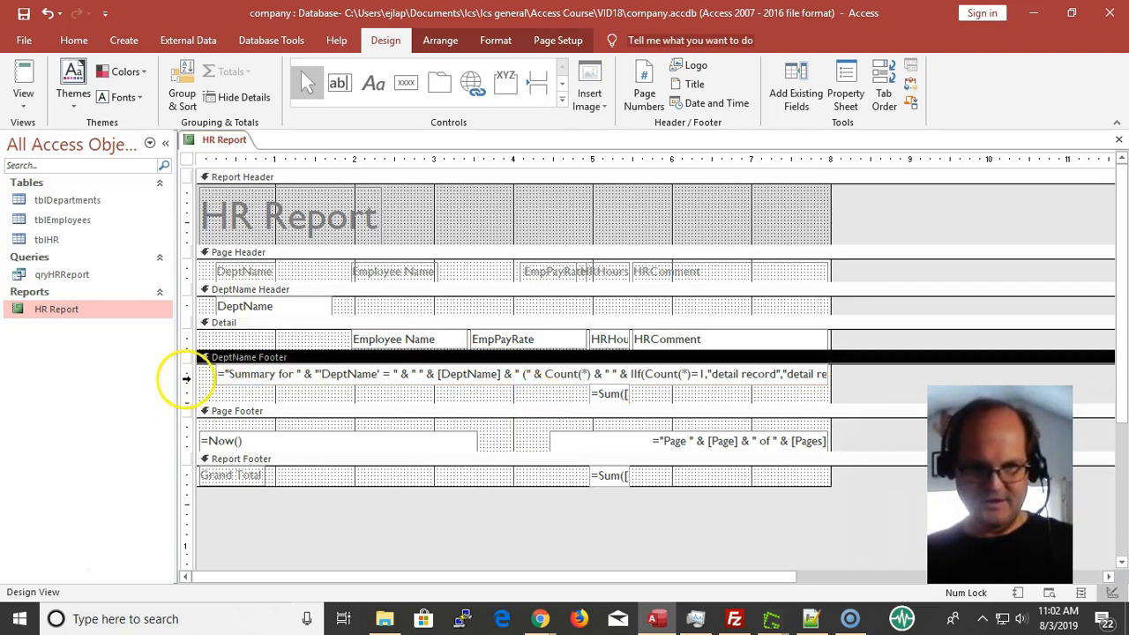
Move the summary text box and the hours sum box slightly down together within the DeptName Footer.
left_click_drag(191, 377, 195, 396)
key("Down")
key("Down")
key("Down")
key("Down")
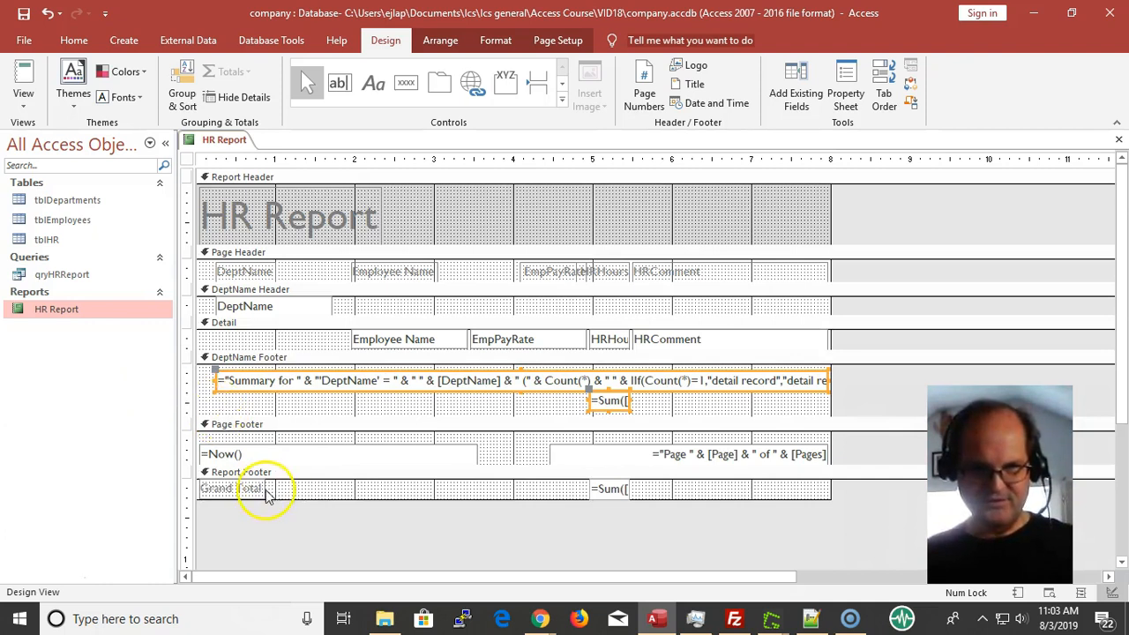
left_click(327, 407)
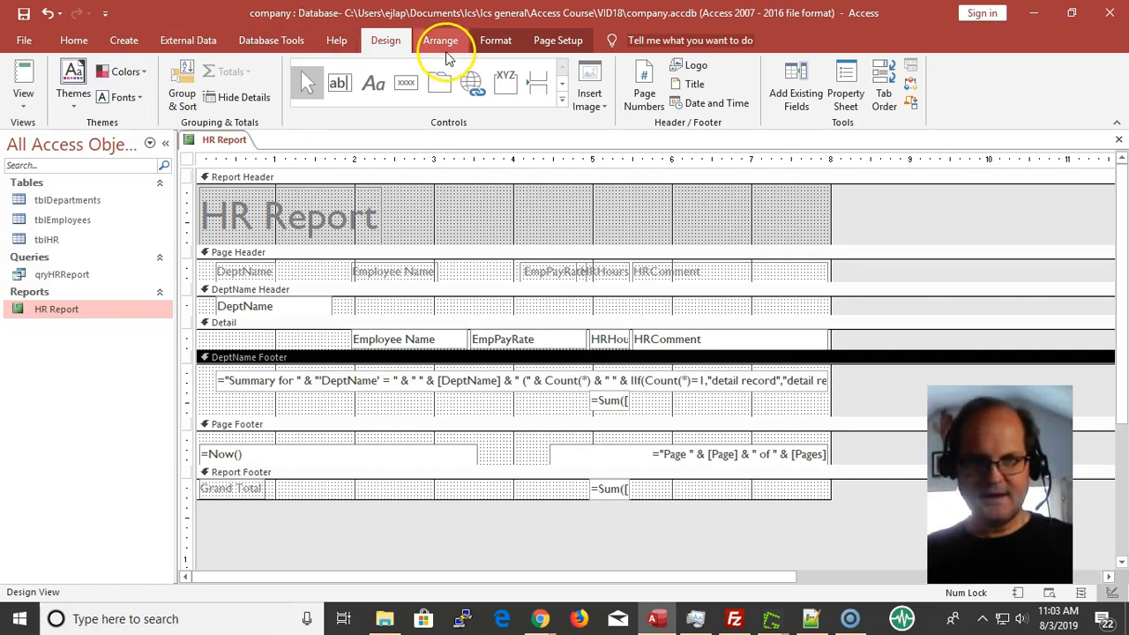
Add a label reading Total Hours to the DeptName Footer and place it immediately left of the hours sum box.
left_click(373, 89)
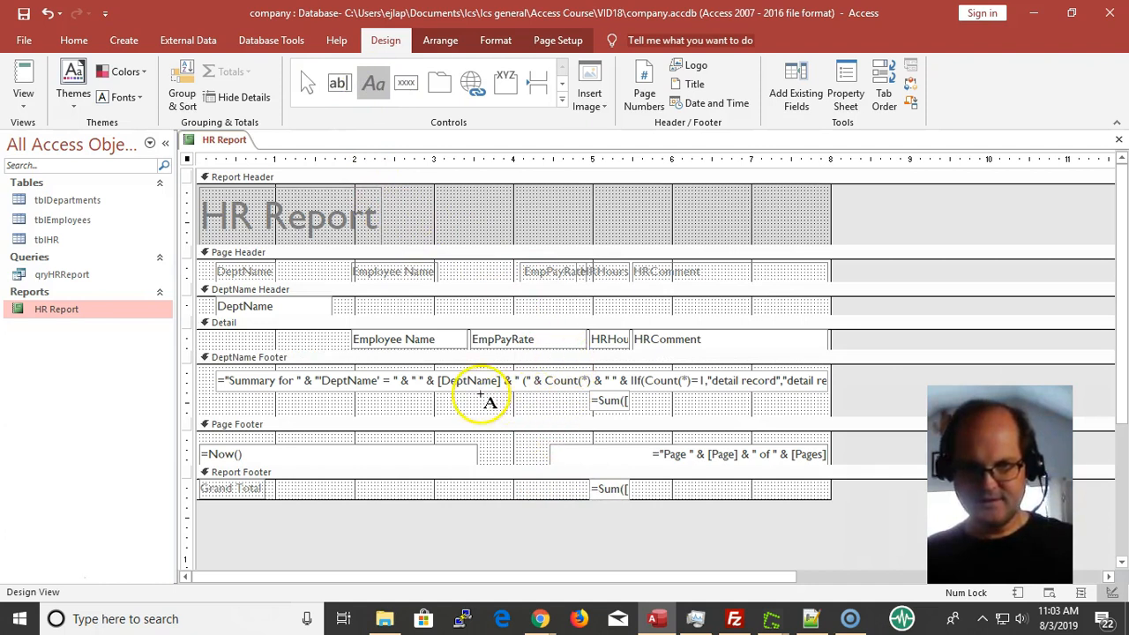
left_click(485, 401)
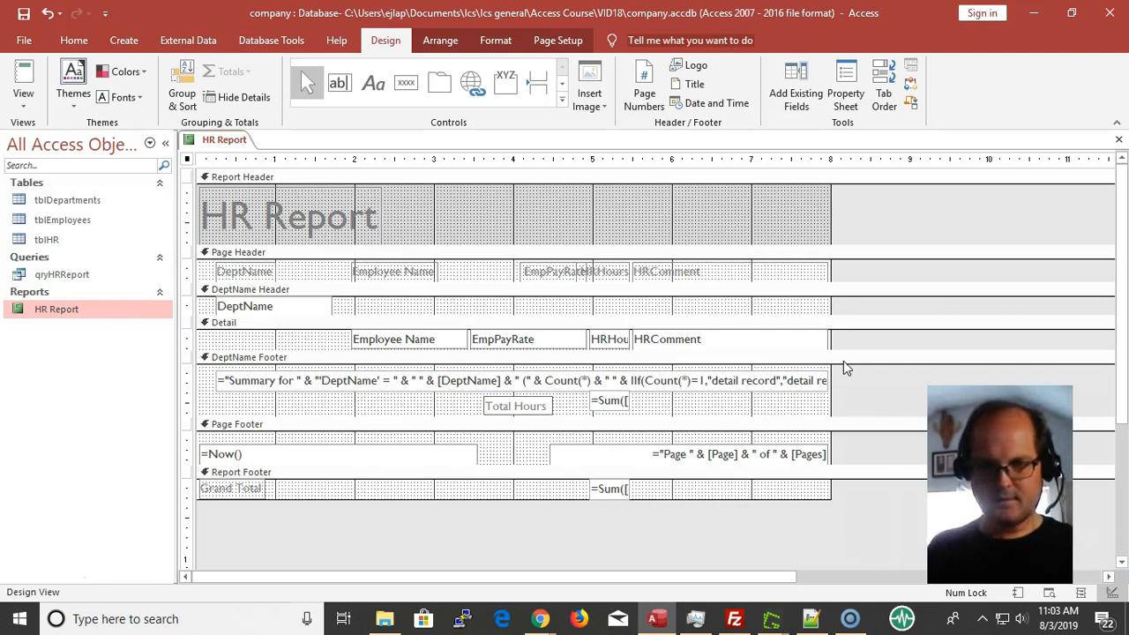
key("Return")
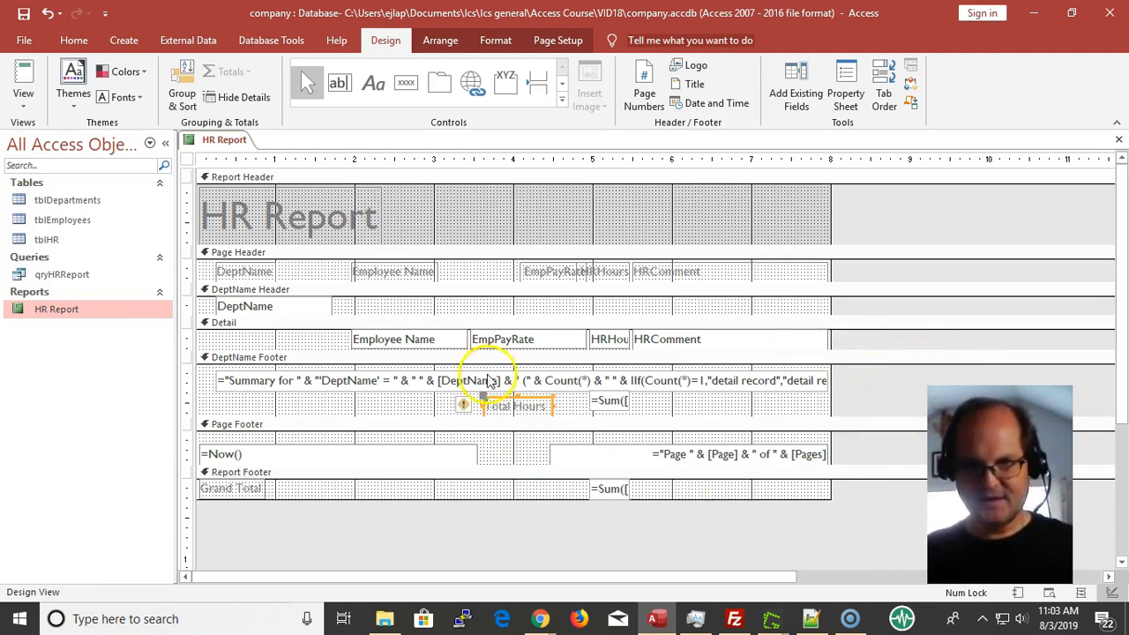
left_click_drag(484, 398, 521, 396)
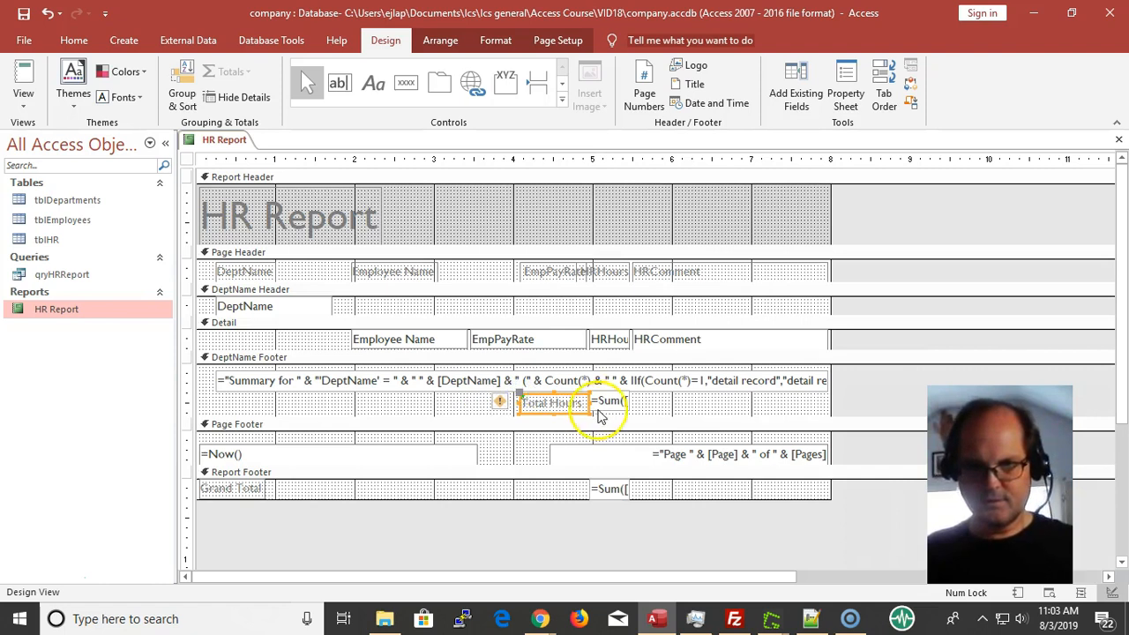
left_click(736, 381)
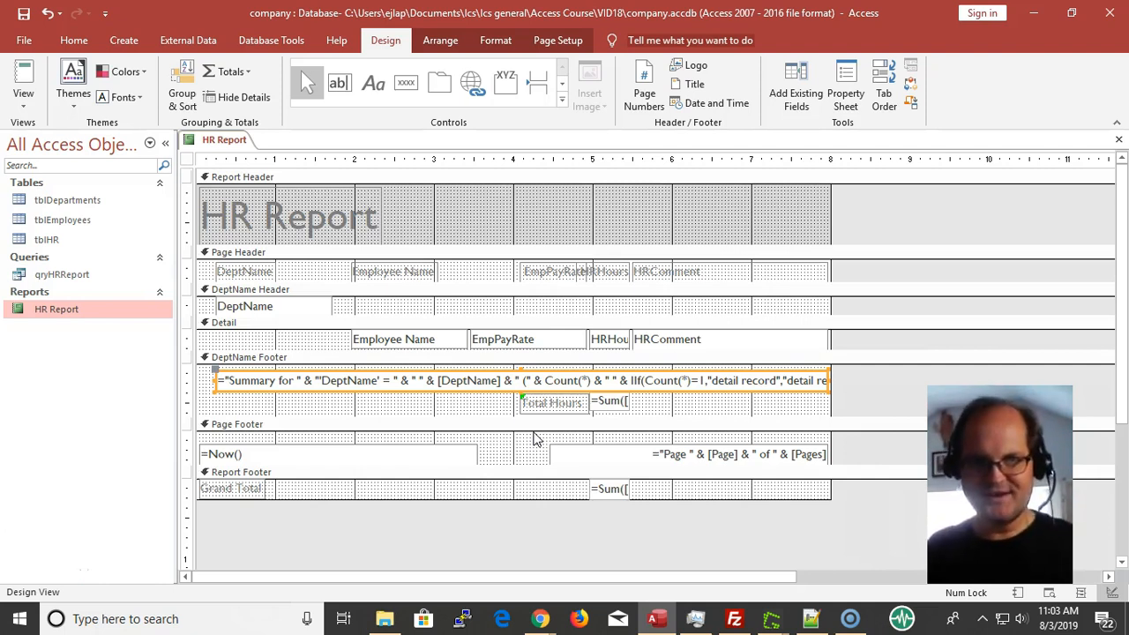
Check the Total Hours labels and group spacing down to the grand total in Report View, and switch to Layout View.
left_click(24, 78)
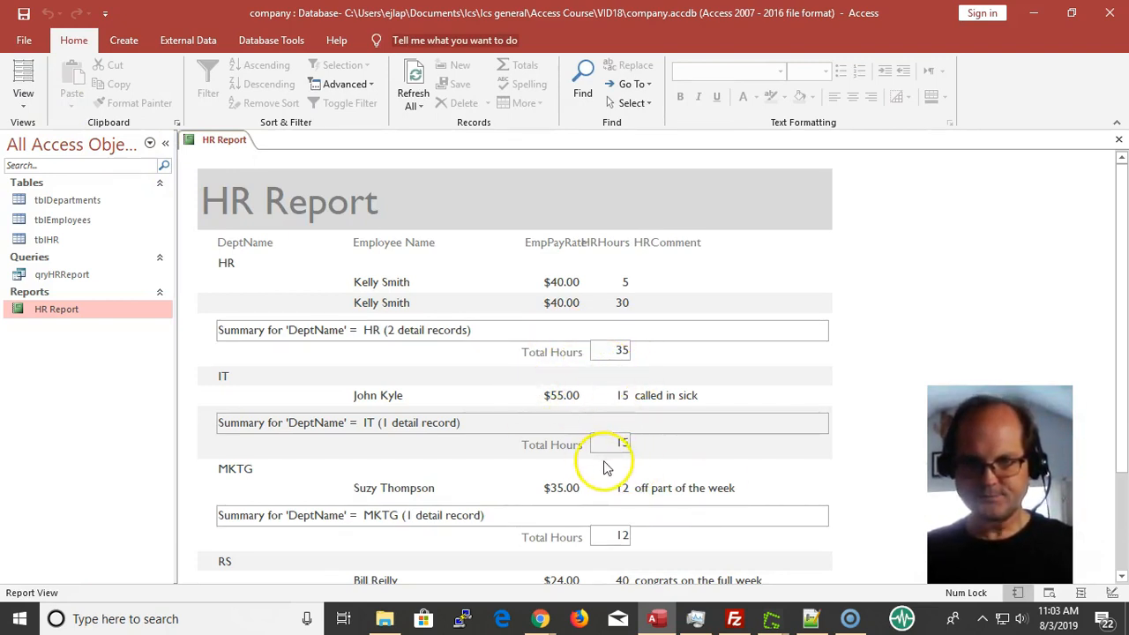
scroll(617, 480, "down", 3)
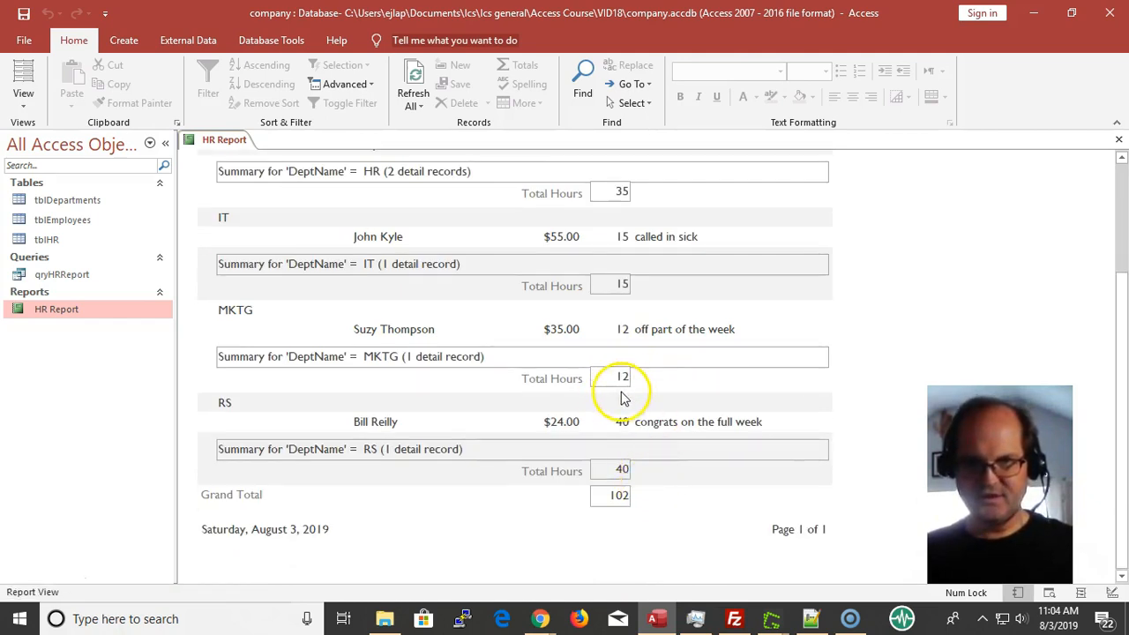
scroll(615, 391, "up", 1)
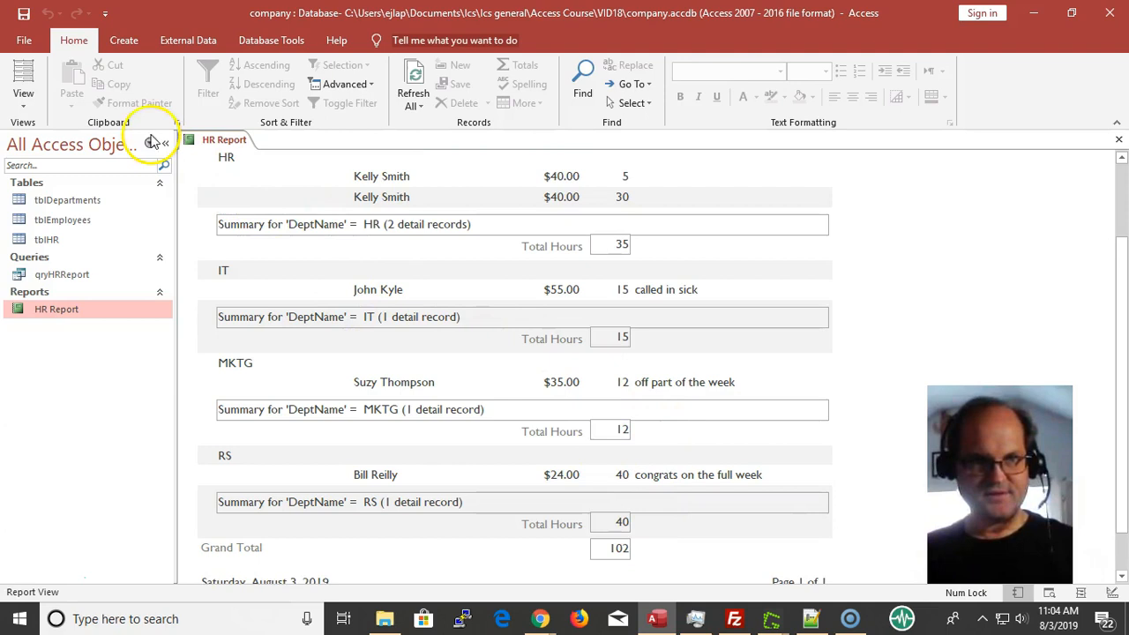
left_click(27, 77)
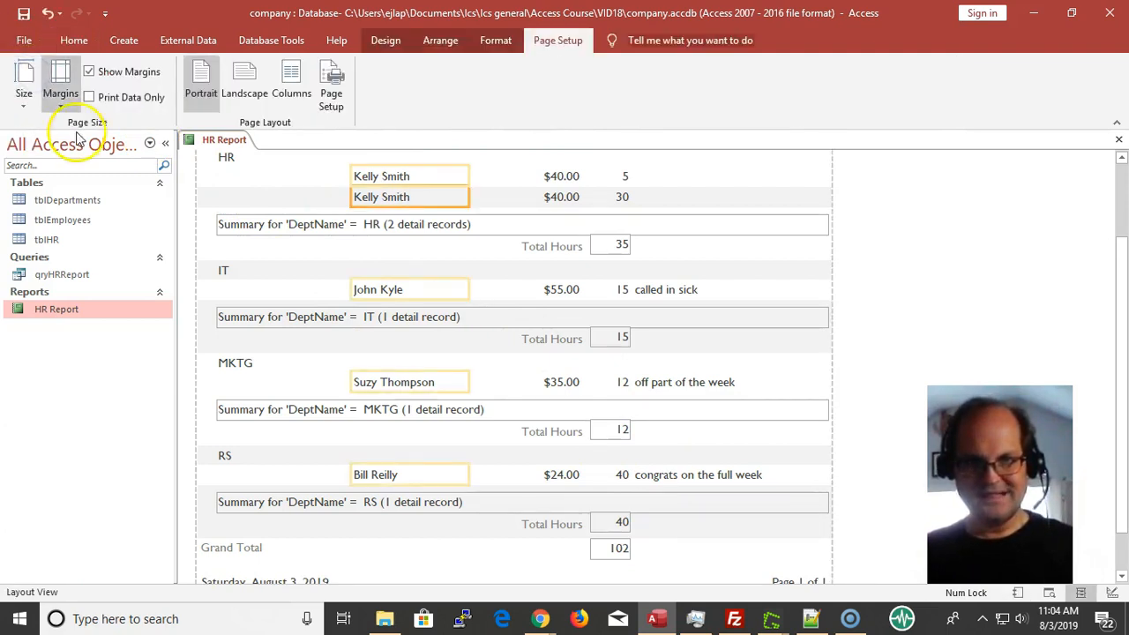
Set the border style of the department hours sum box to Transparent in its properties.
left_click(611, 248)
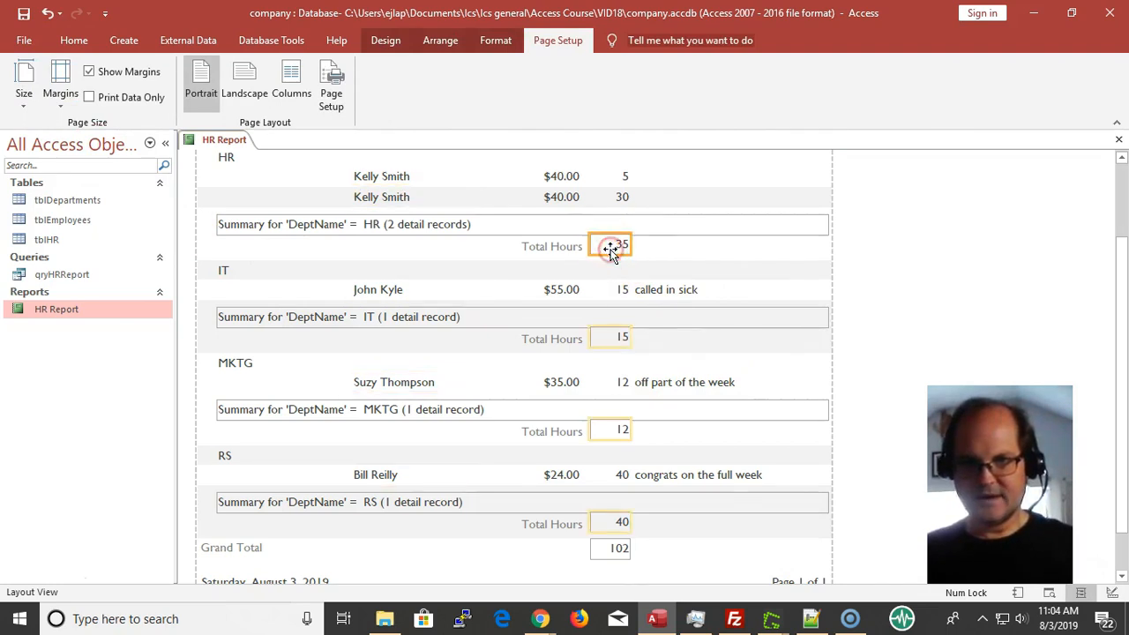
right_click(611, 249)
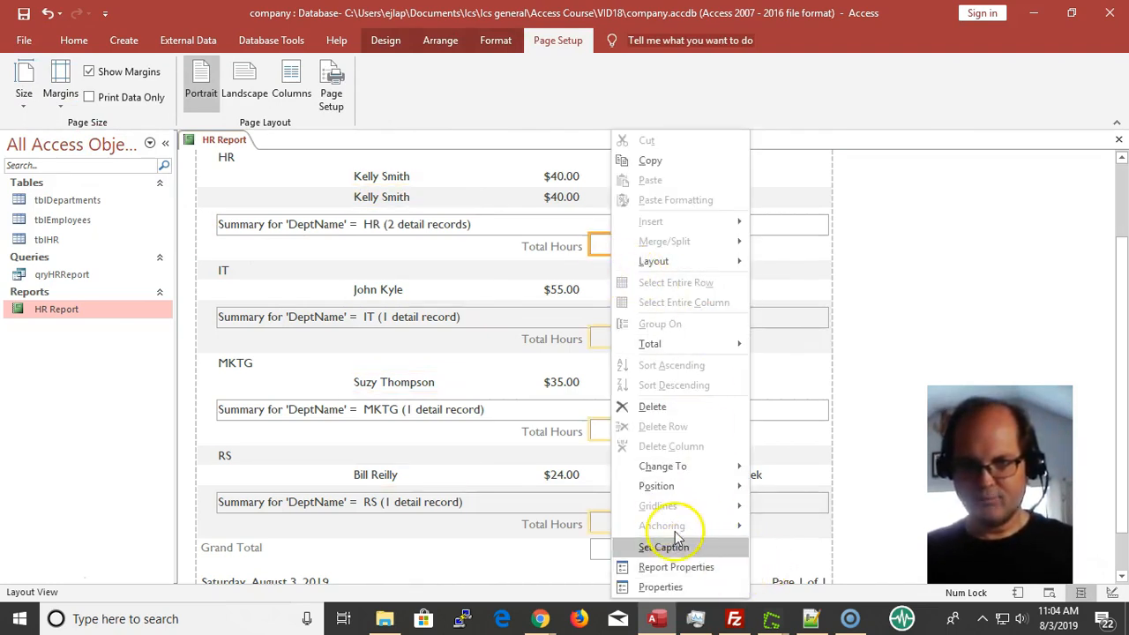
left_click(679, 587)
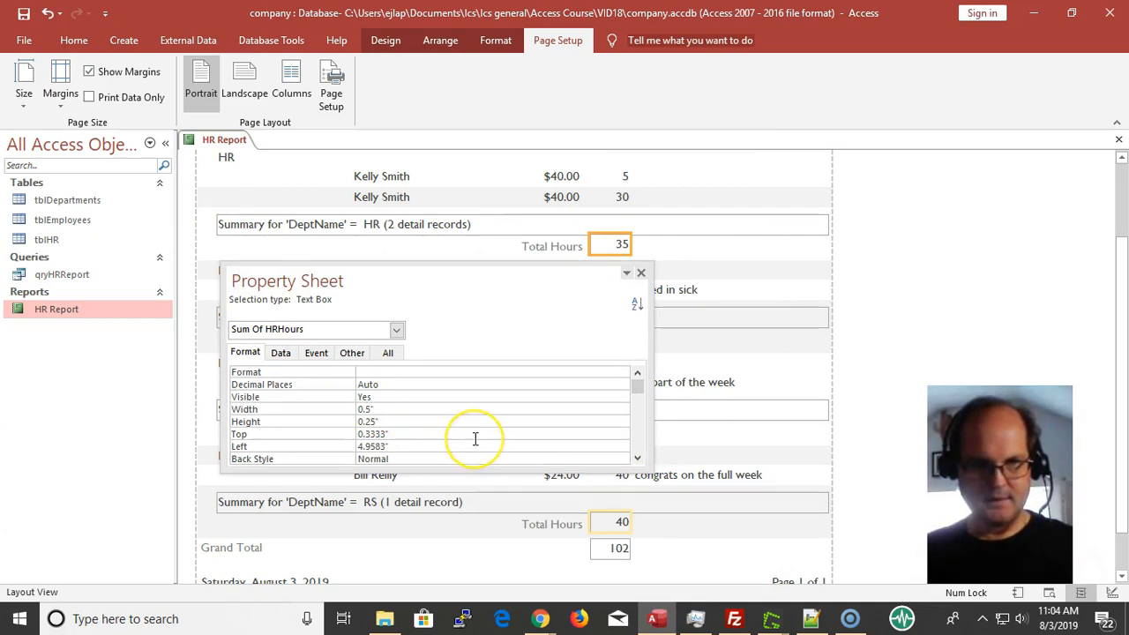
scroll(474, 438, "down", 1)
scroll(474, 439, "down", 1)
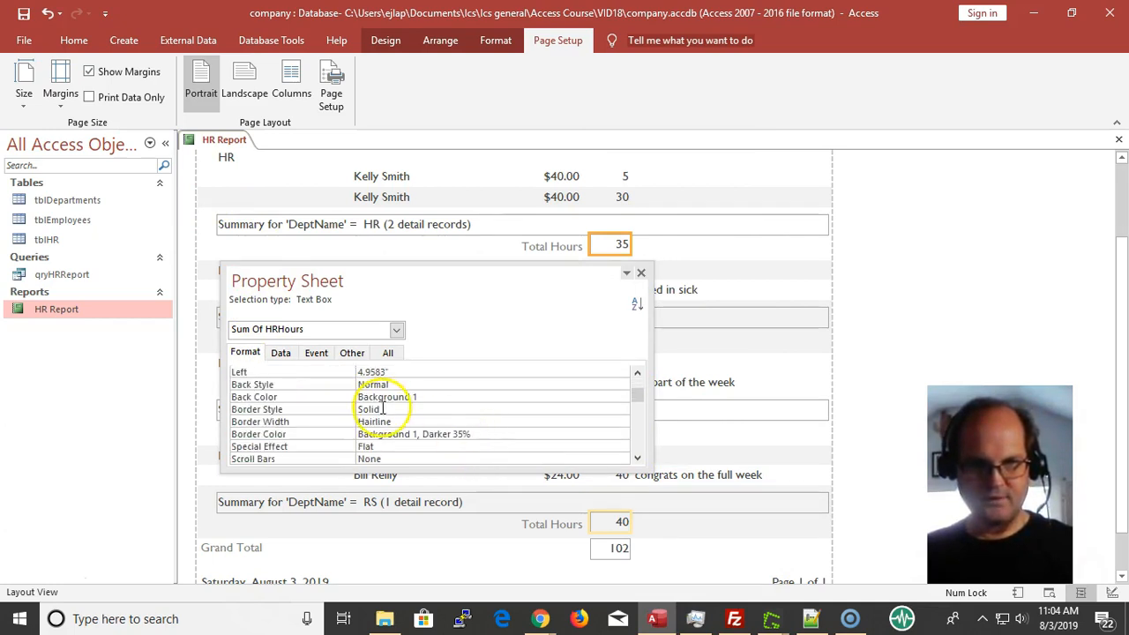
double_click(397, 410)
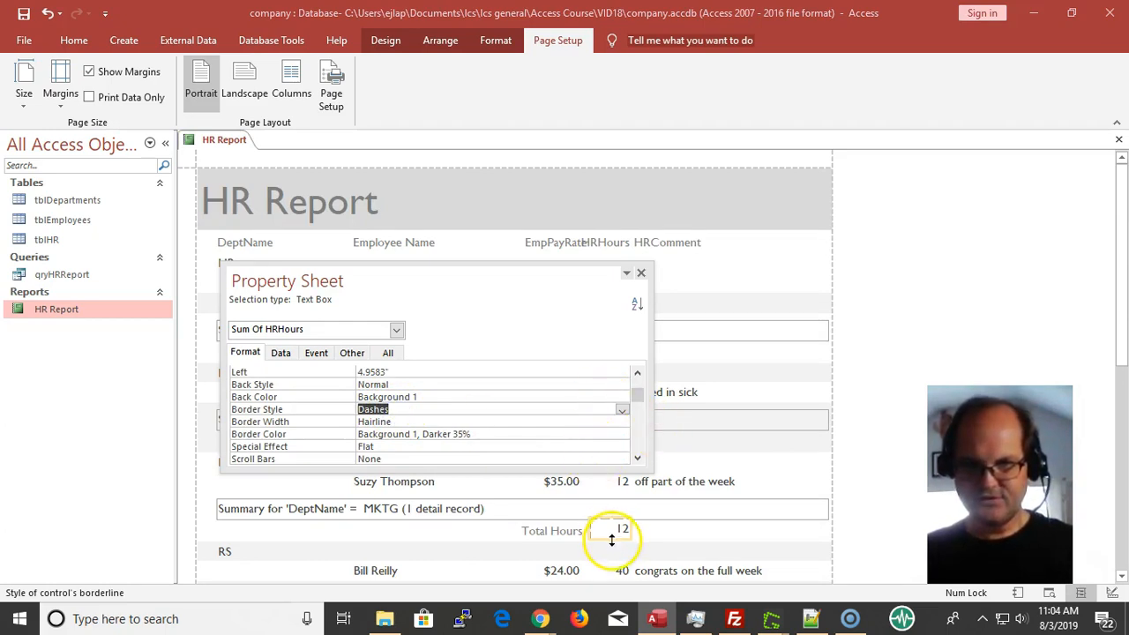
left_click(622, 409)
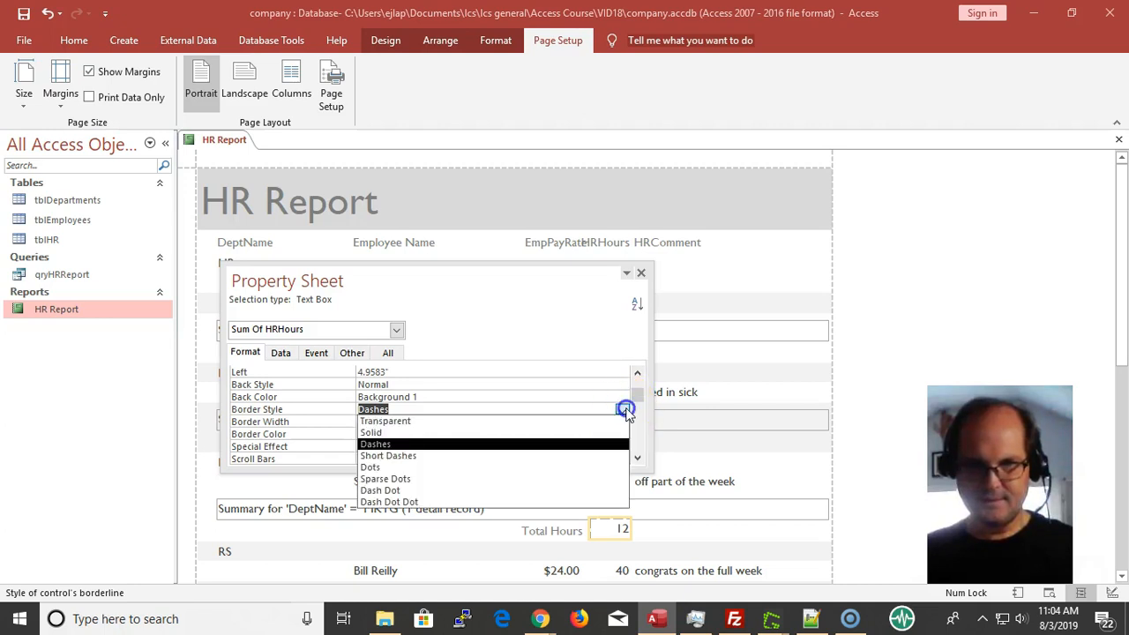
left_click(555, 423)
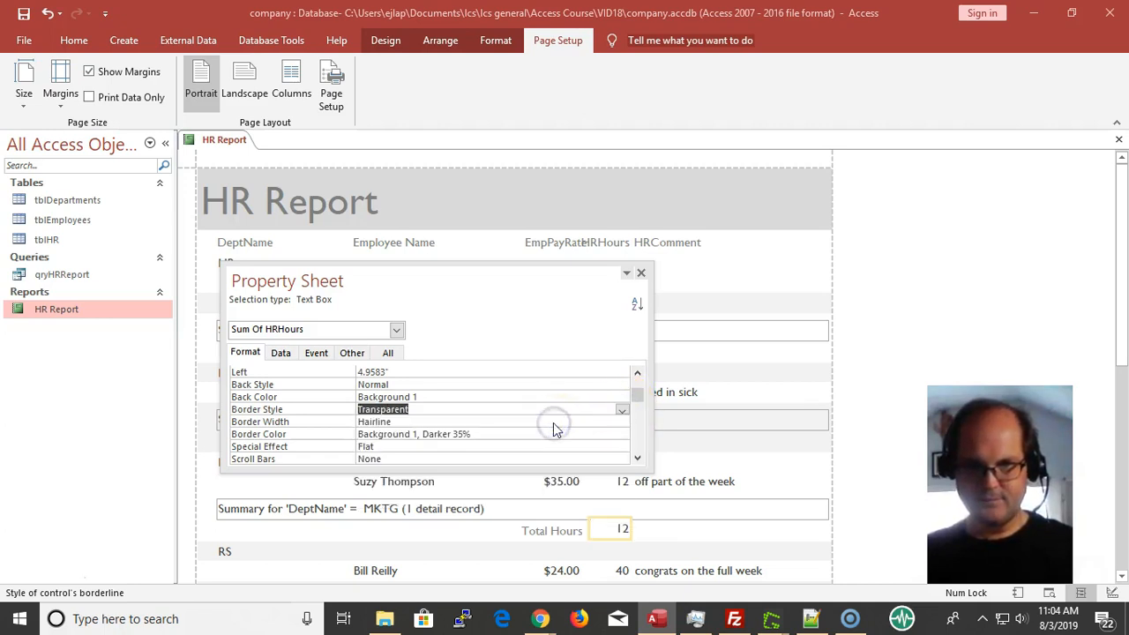
left_click(553, 422)
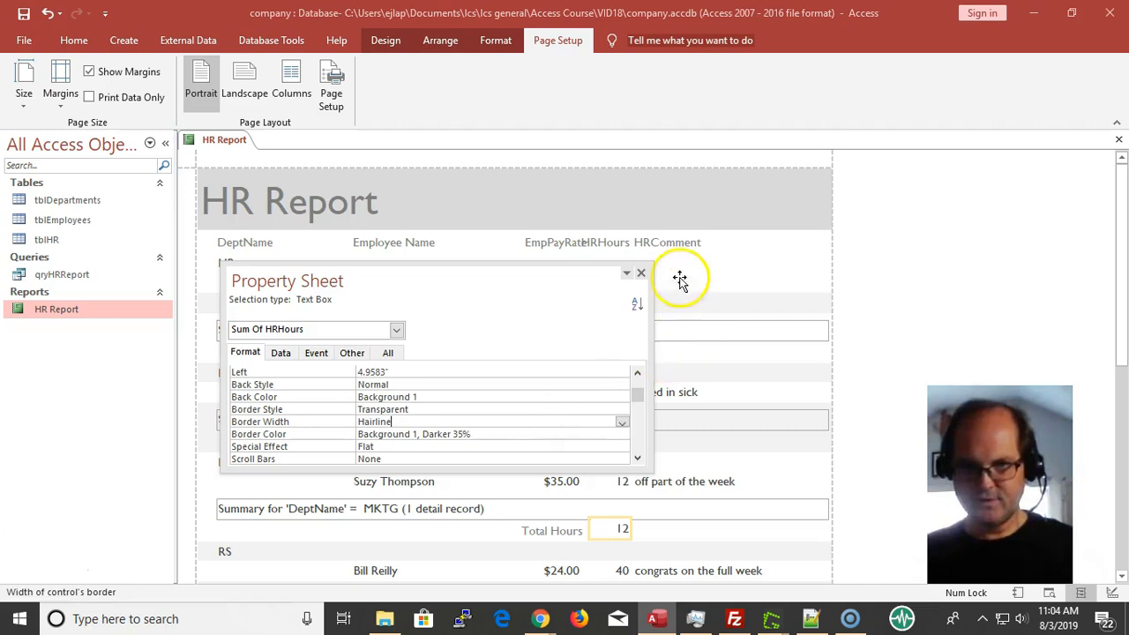
left_click(640, 273)
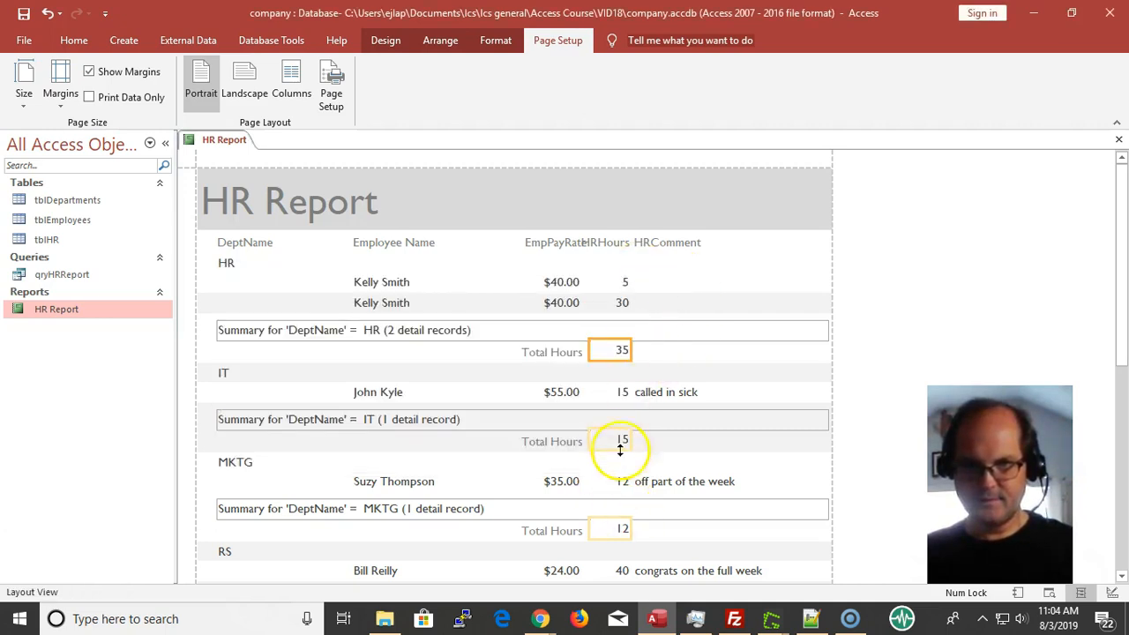
Nudge the department hours sum box down slightly to line up with the Total Hours label, and save the report.
left_click(708, 373)
left_click(617, 350)
key("Down")
key("Down")
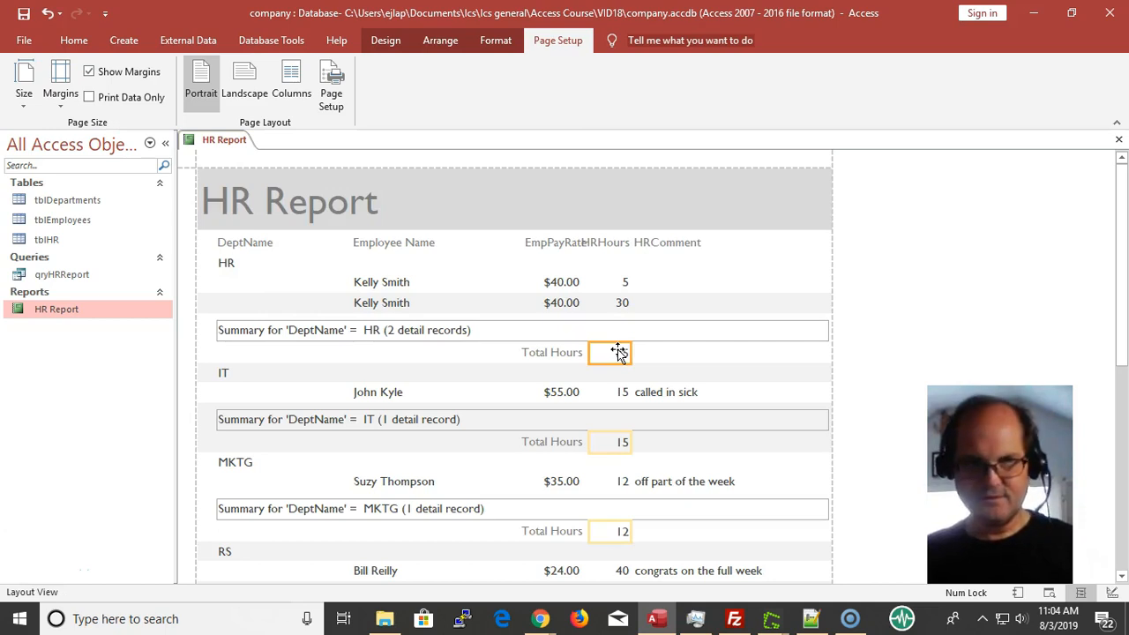
left_click(24, 14)
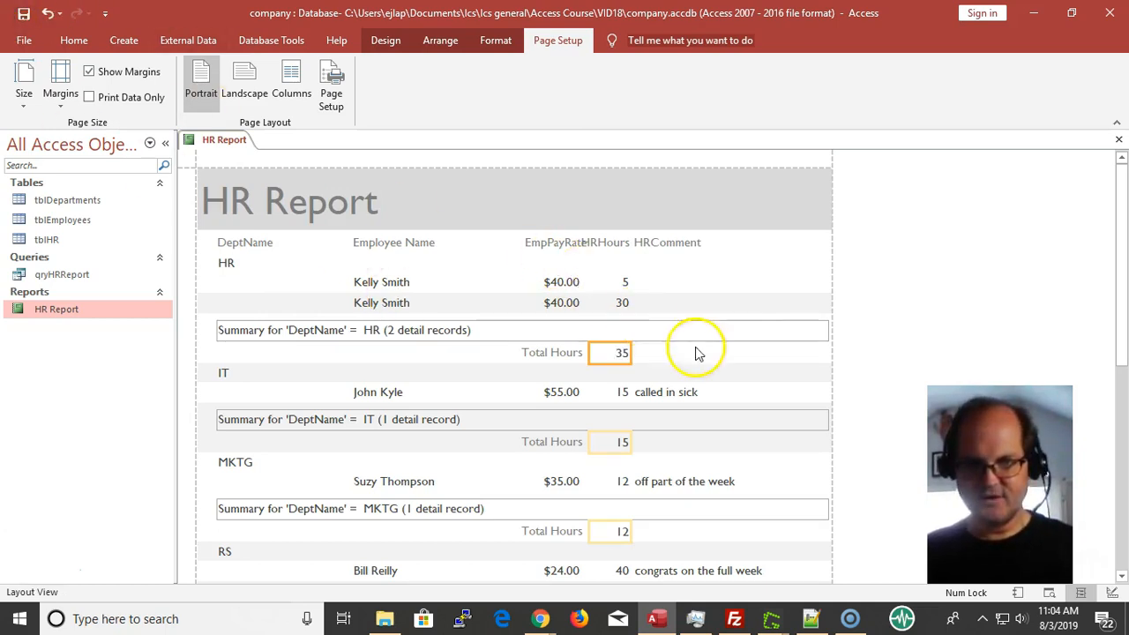
left_click(970, 239)
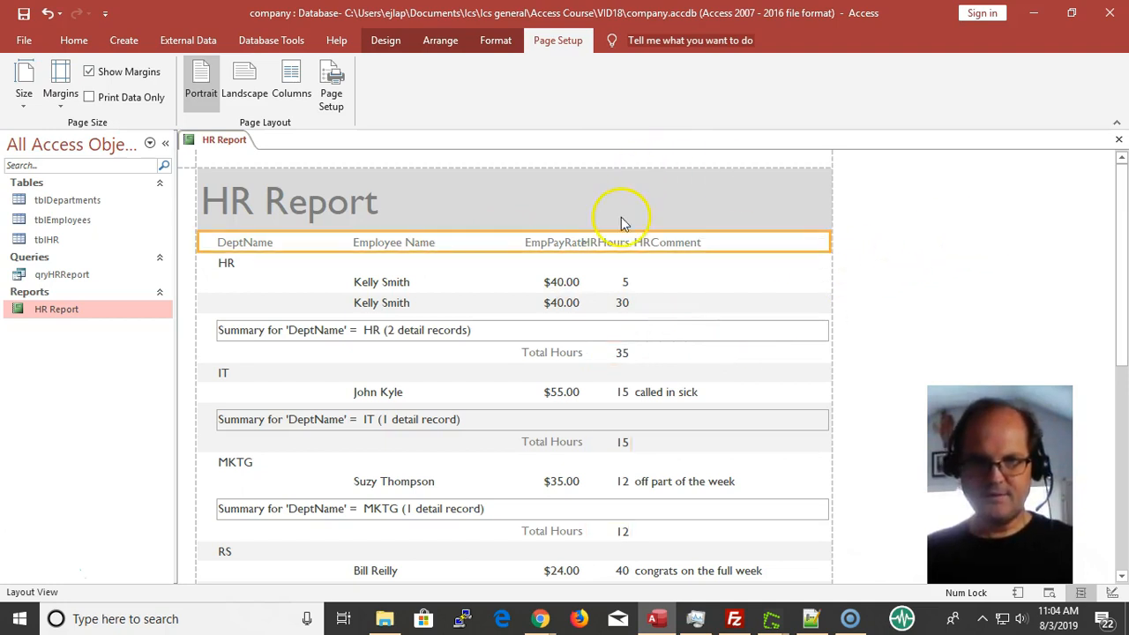
Shift the EmpPayRate column heading slightly left, away from the HRHours heading.
left_click(468, 205)
left_click(546, 244)
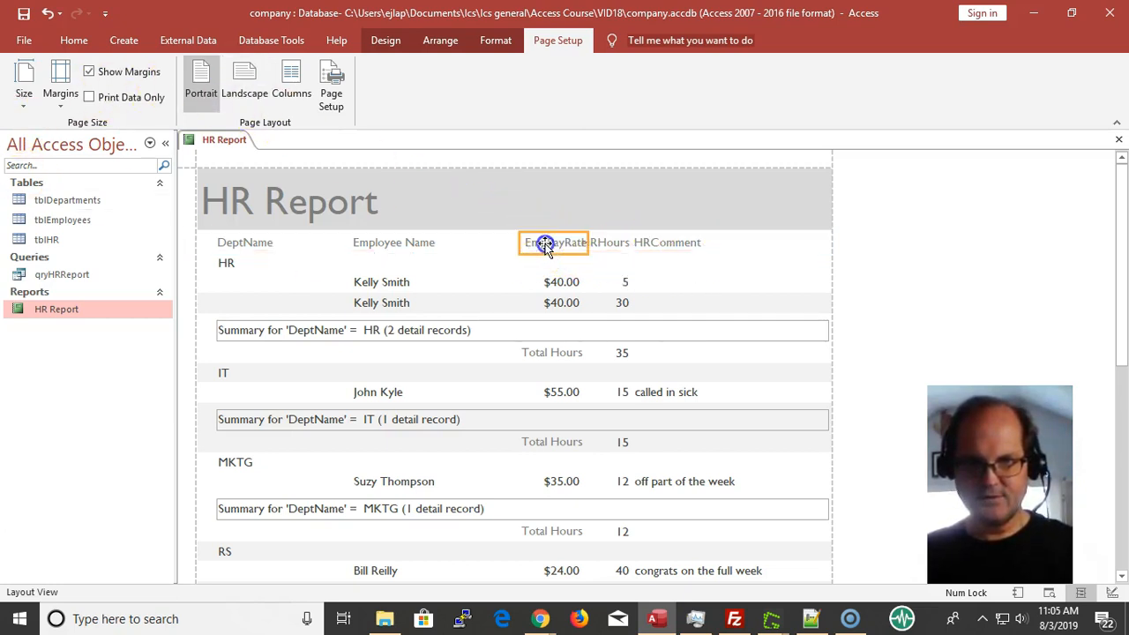
key("Left")
key("Left")
key("Left")
key("Left")
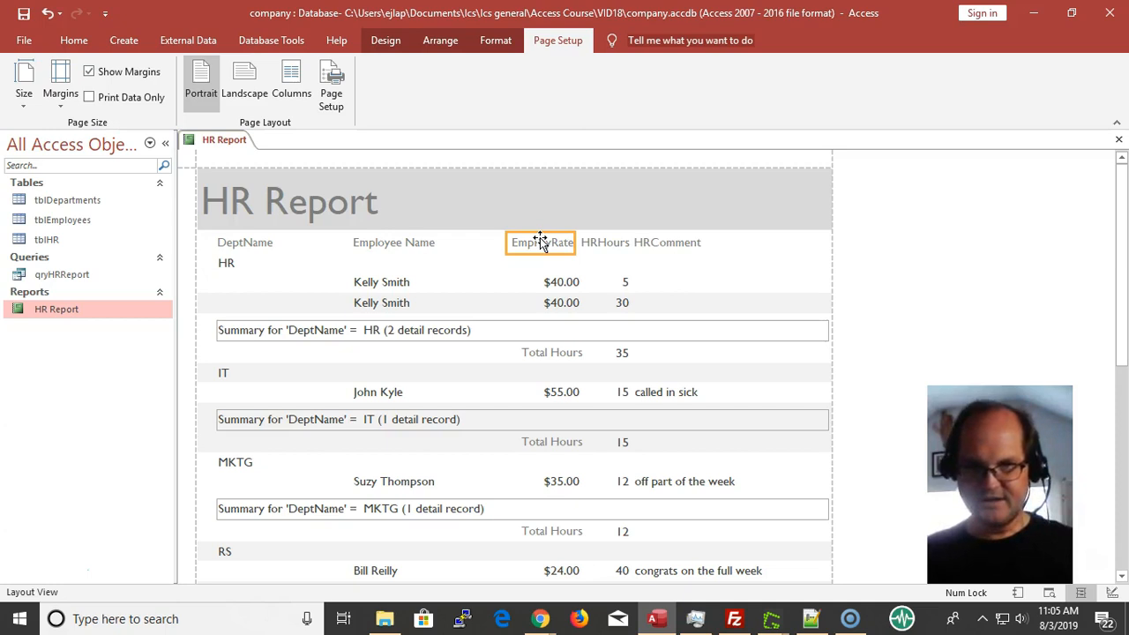
Shift the EmpPayRate values in the detail rows left to sit under their column heading.
left_click(558, 287)
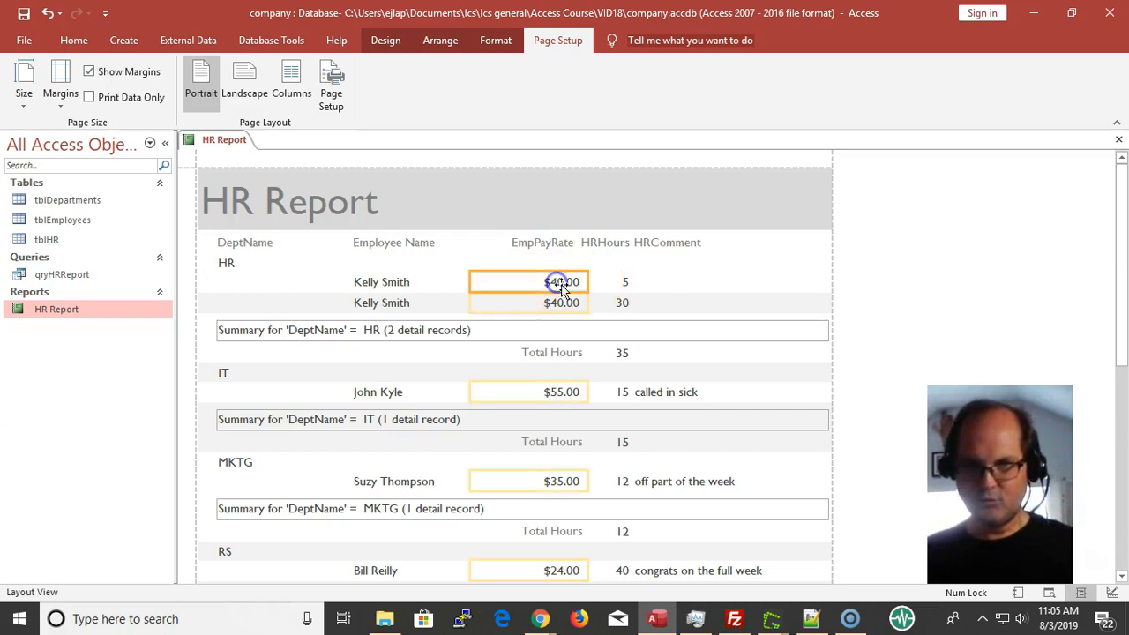
key("Left")
key("Left")
key("Left")
key("Left")
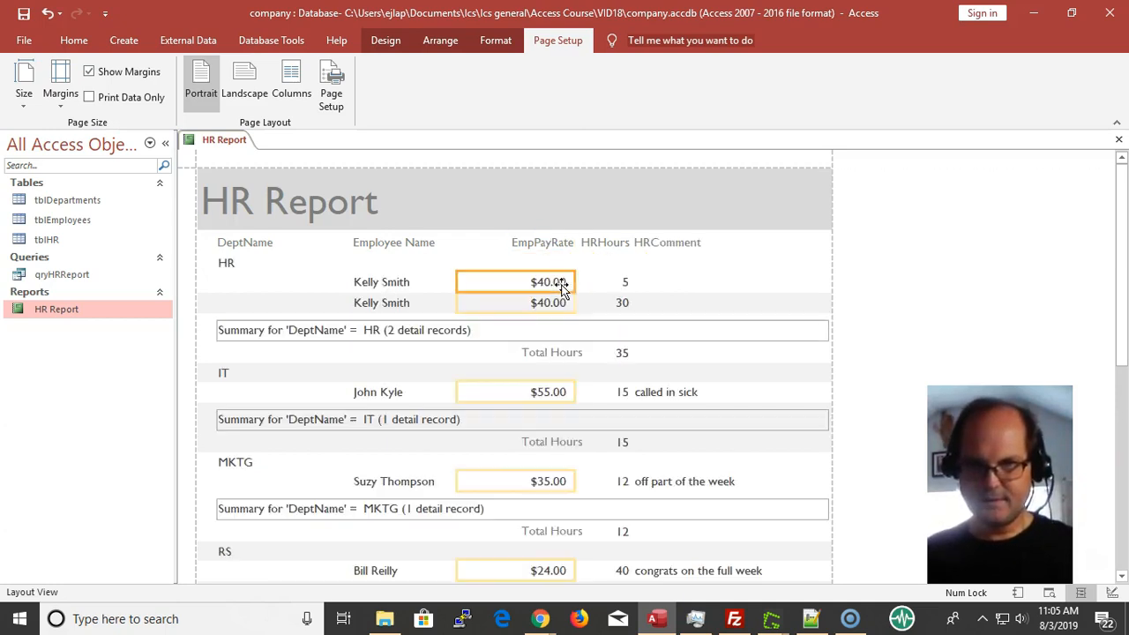
key("Left")
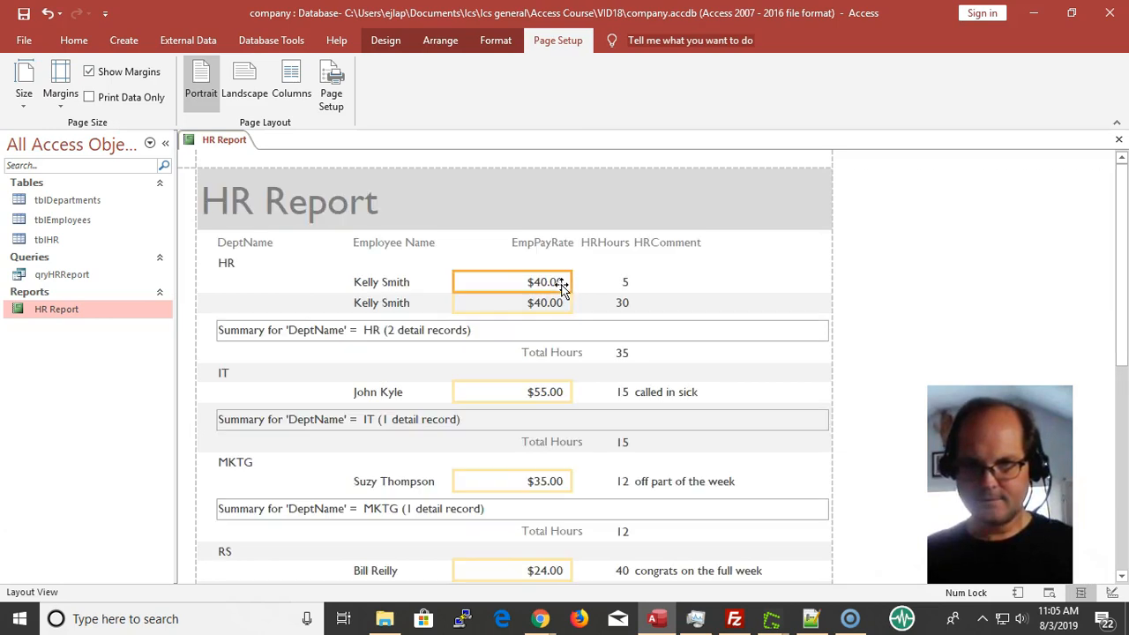
Nudge the HRComment column heading slightly right, away from the HRHours heading.
left_click(618, 245)
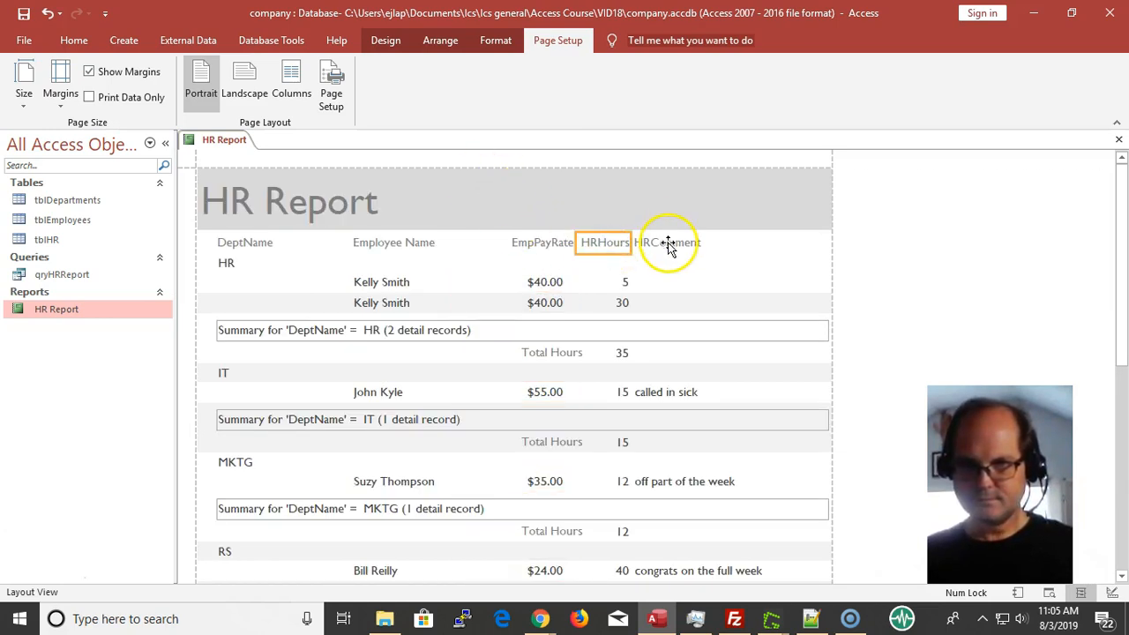
left_click(668, 243)
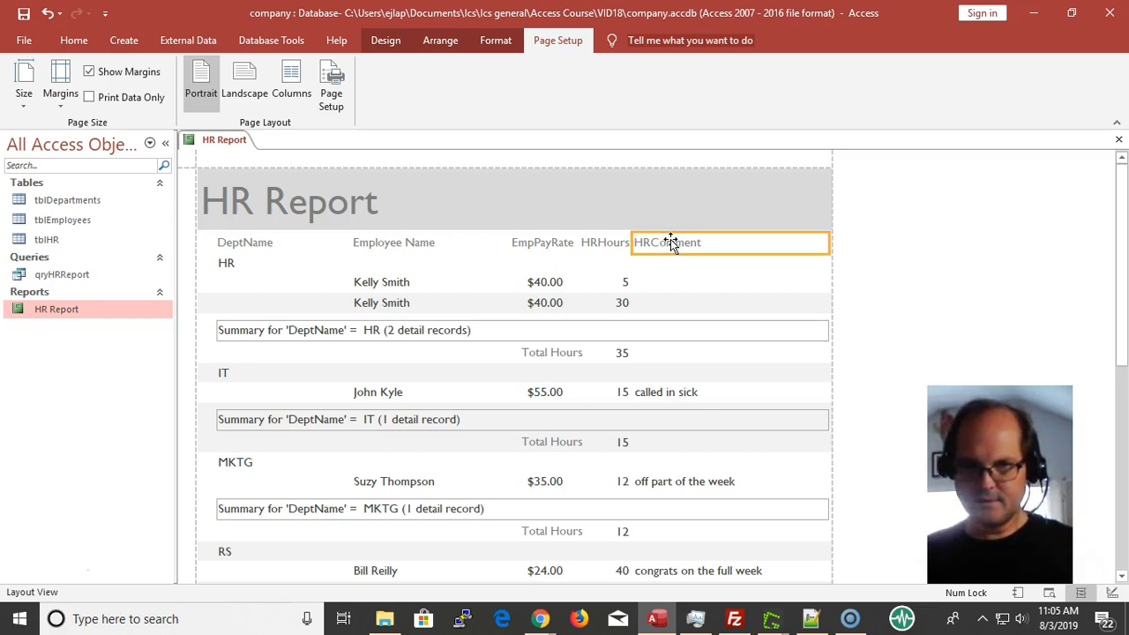
key("Right")
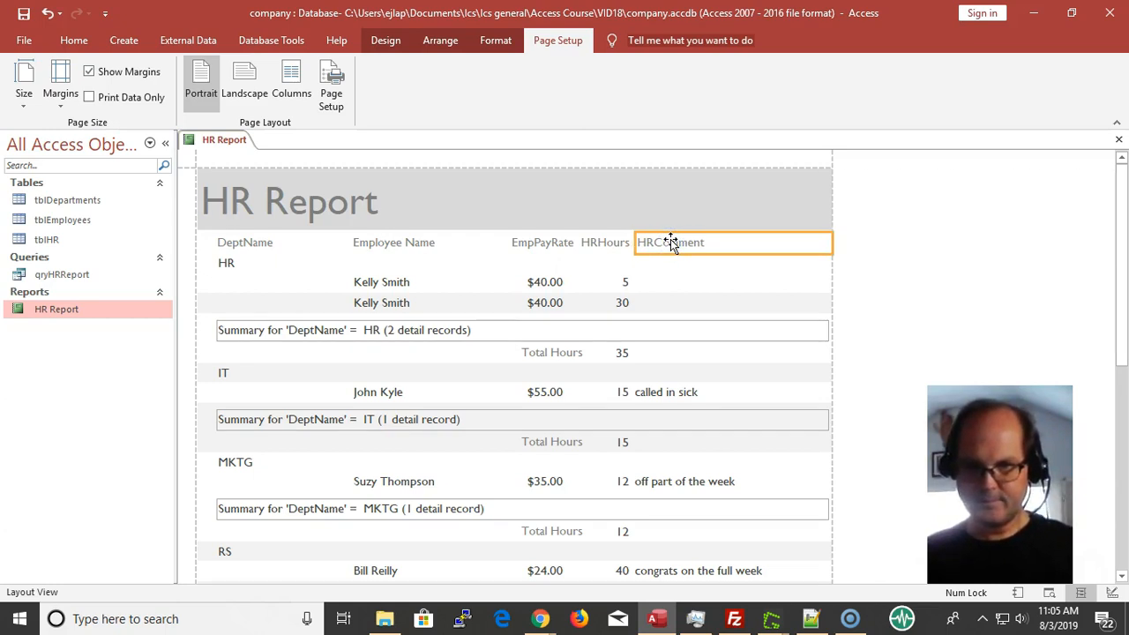
Examine the report's alignment down to the grand total in Layout View and Print Preview, and close the preview.
scroll(707, 316, "down", 3)
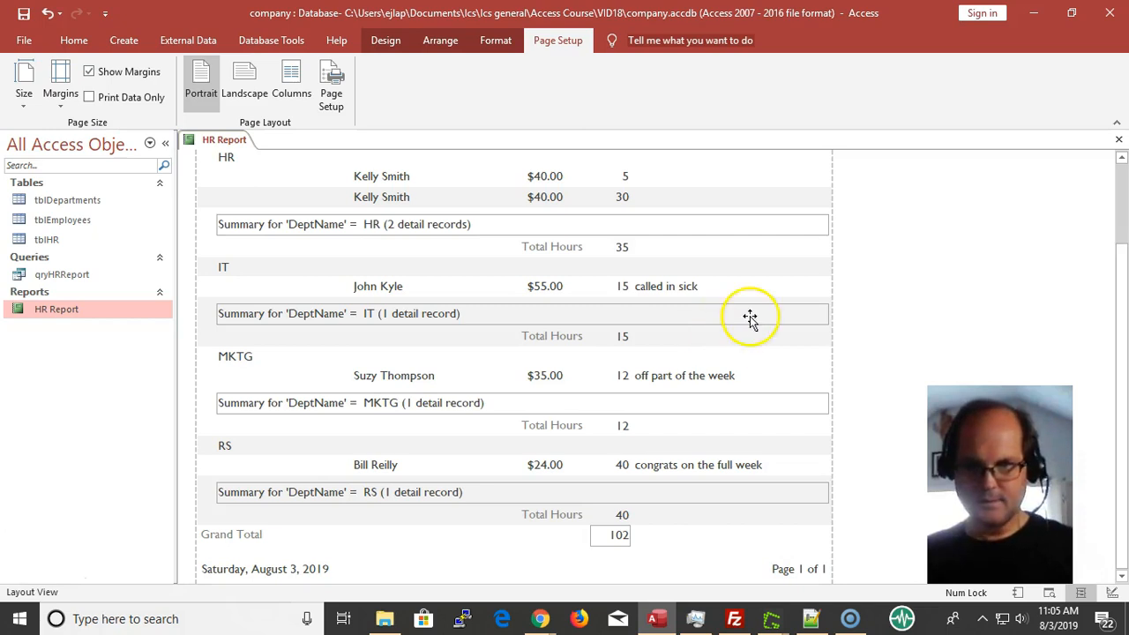
scroll(748, 317, "up", 3)
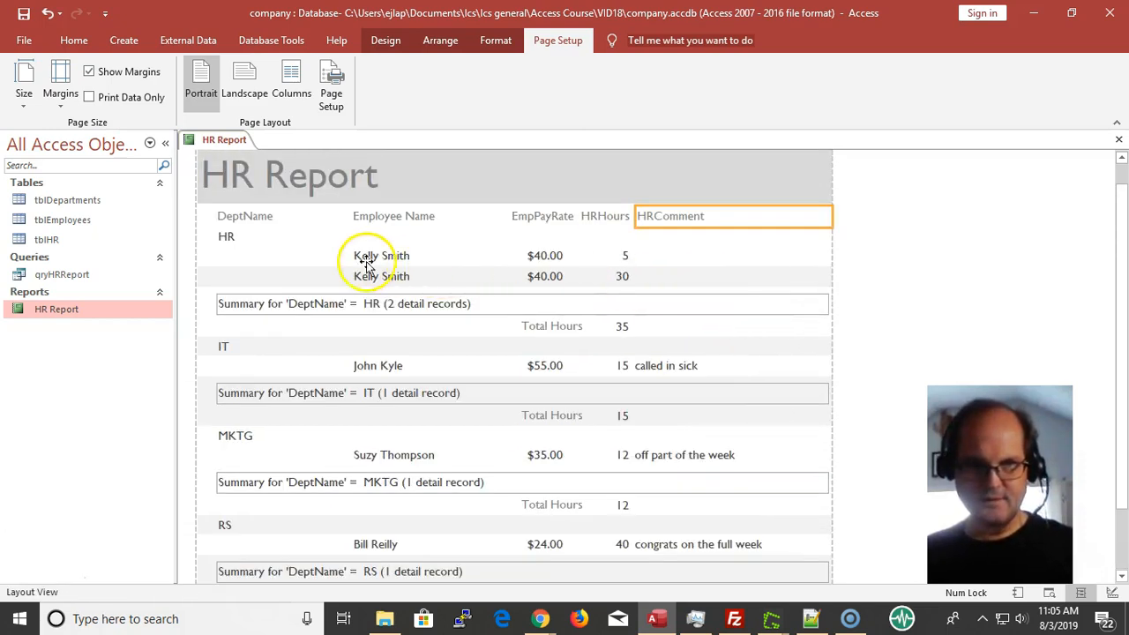
scroll(421, 284, "down", 2)
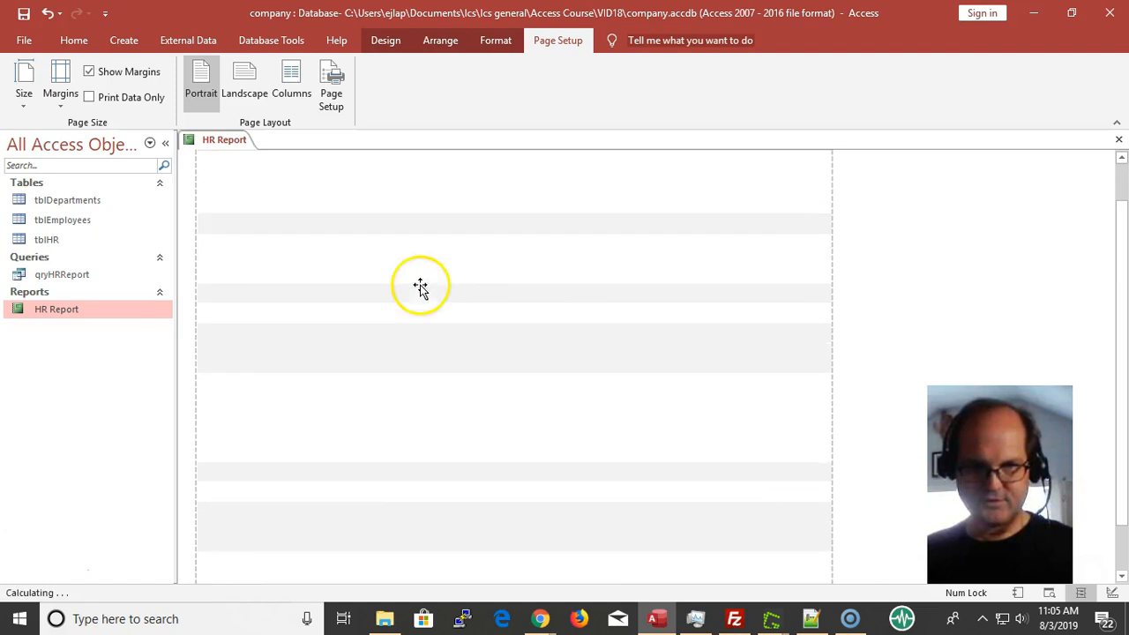
scroll(421, 302, "up", 2)
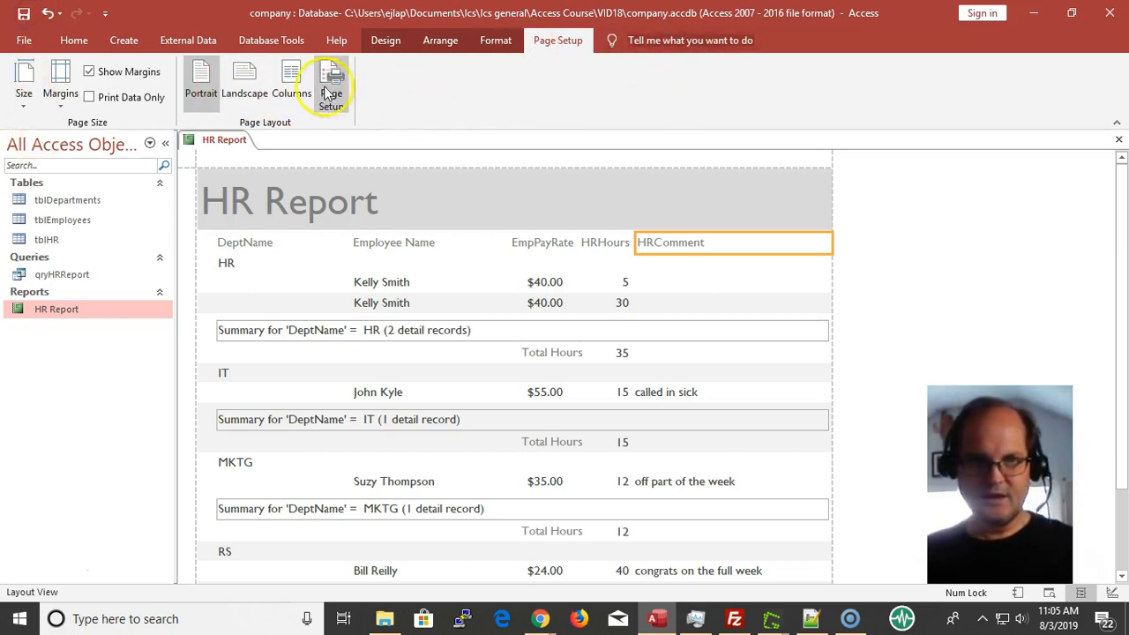
left_click(80, 40)
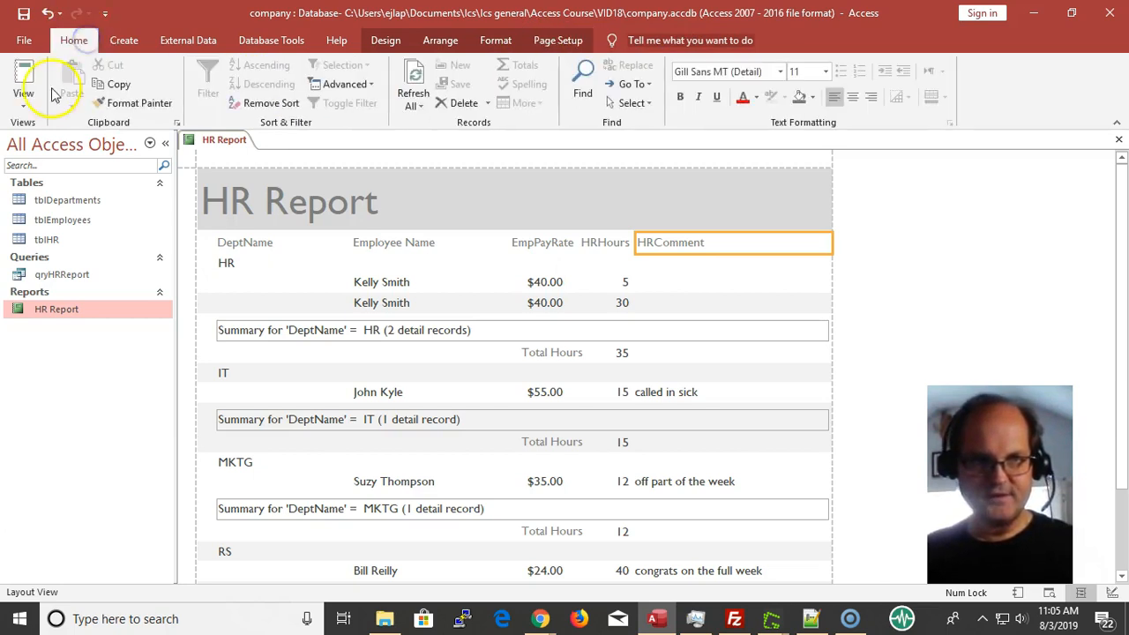
left_click(25, 106)
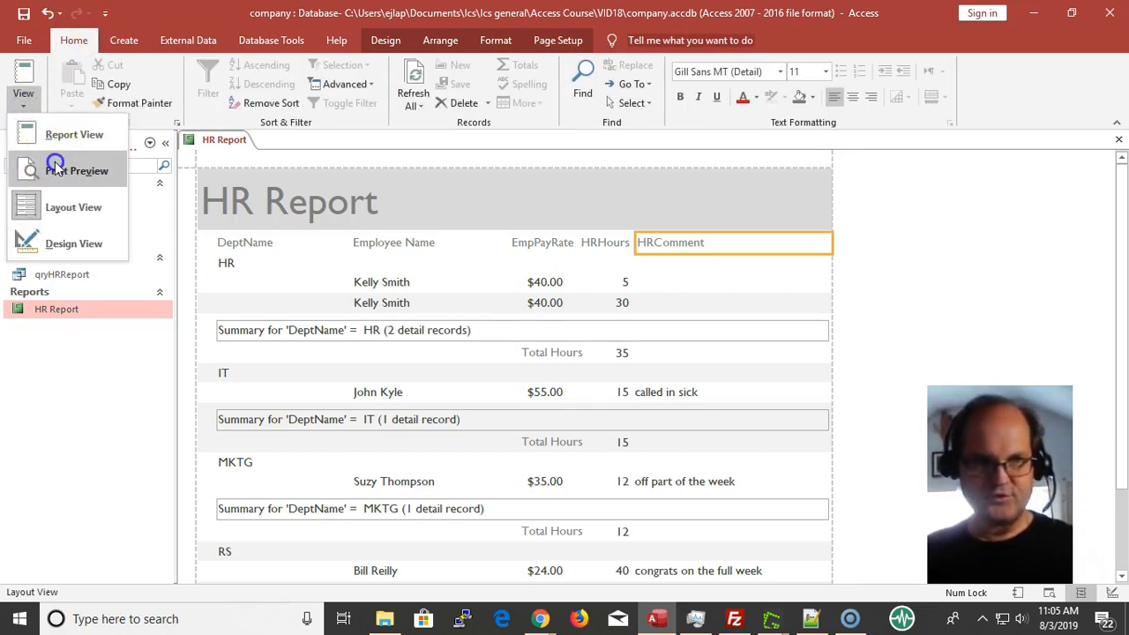
left_click(30, 162)
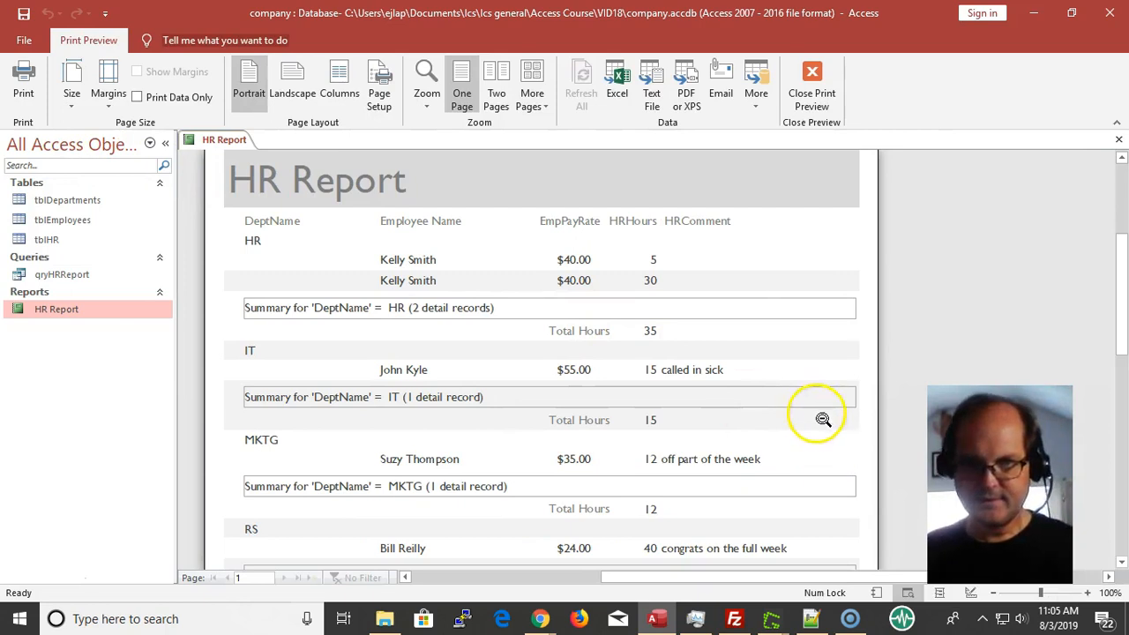
scroll(812, 408, "down", 3)
scroll(803, 406, "down", 2)
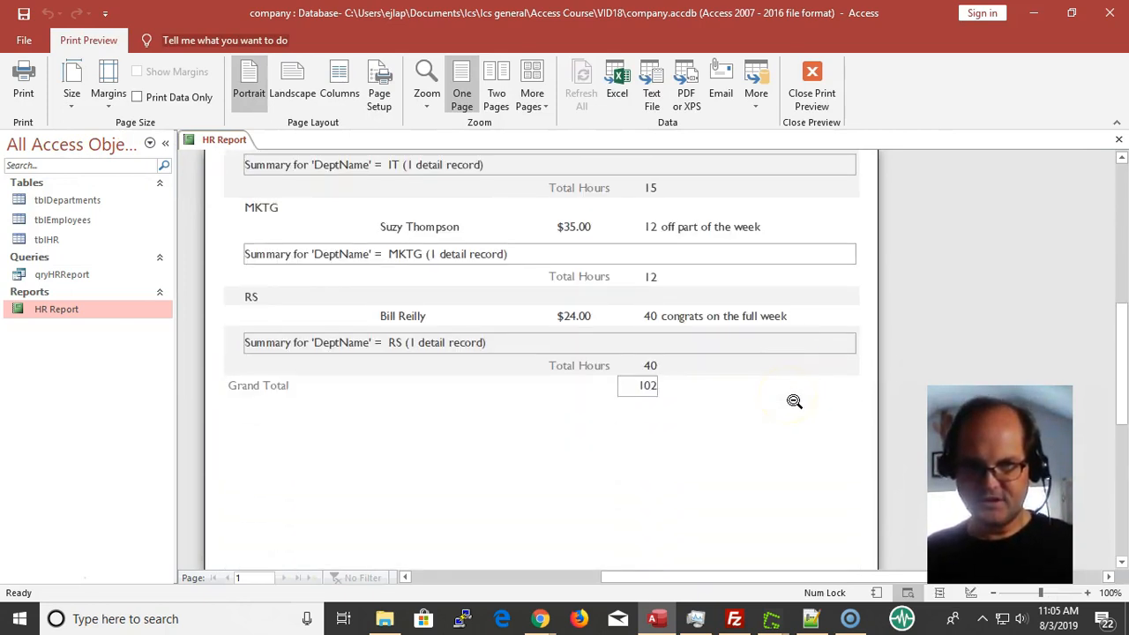
scroll(794, 402, "up", 1)
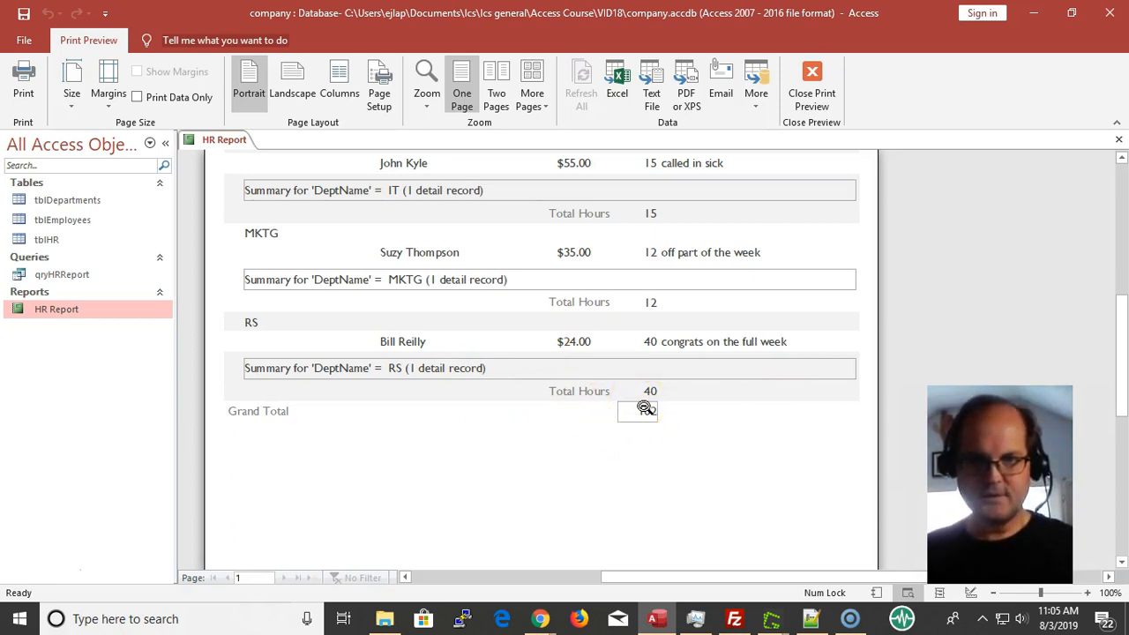
scroll(541, 373, "up", 5)
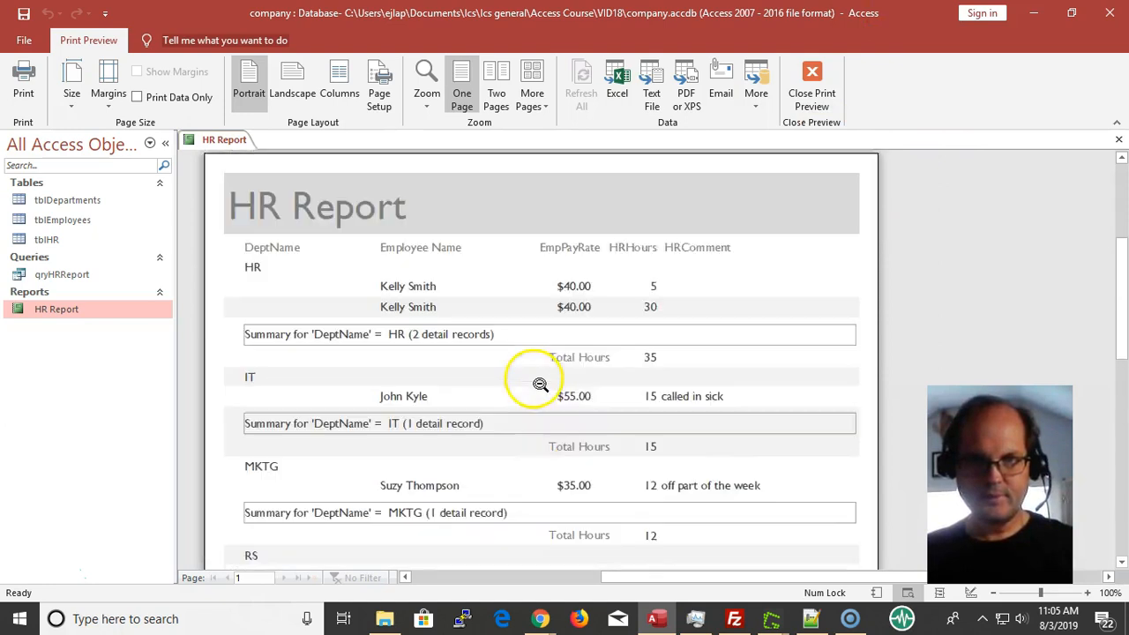
left_click(813, 93)
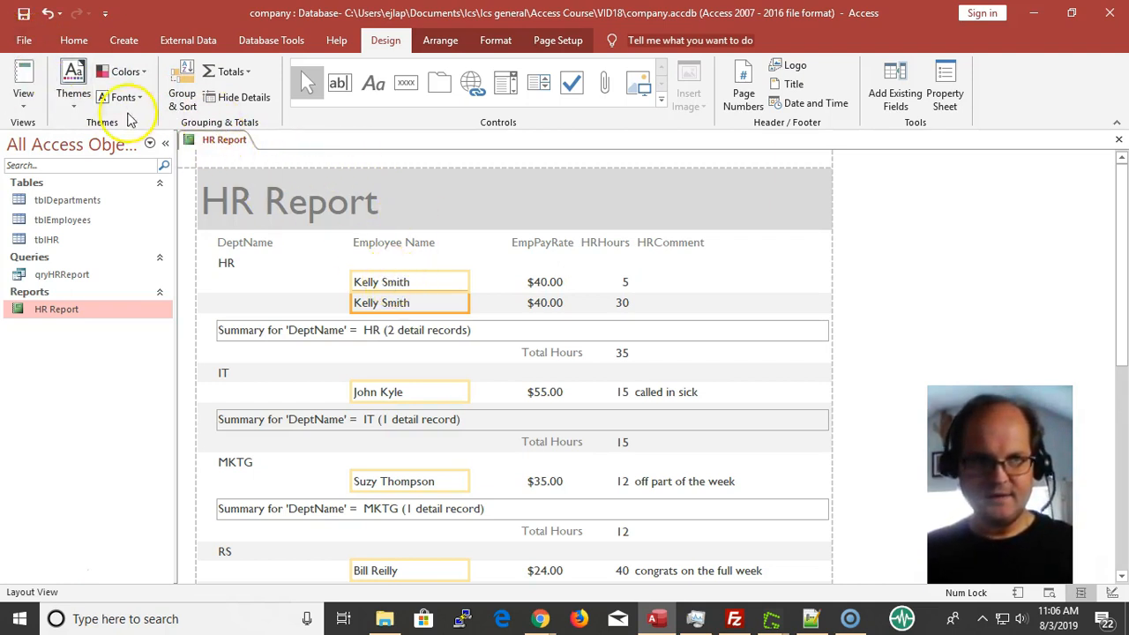
View the report in Report View, switch it to Design View, and show the formatting options.
left_click(24, 72)
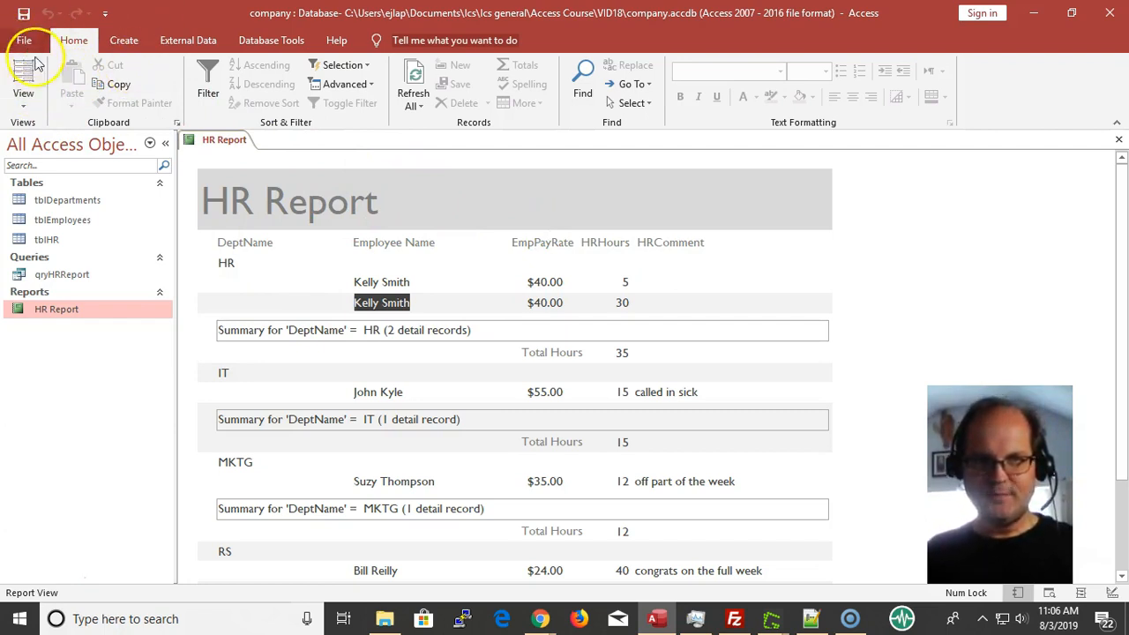
left_click(22, 104)
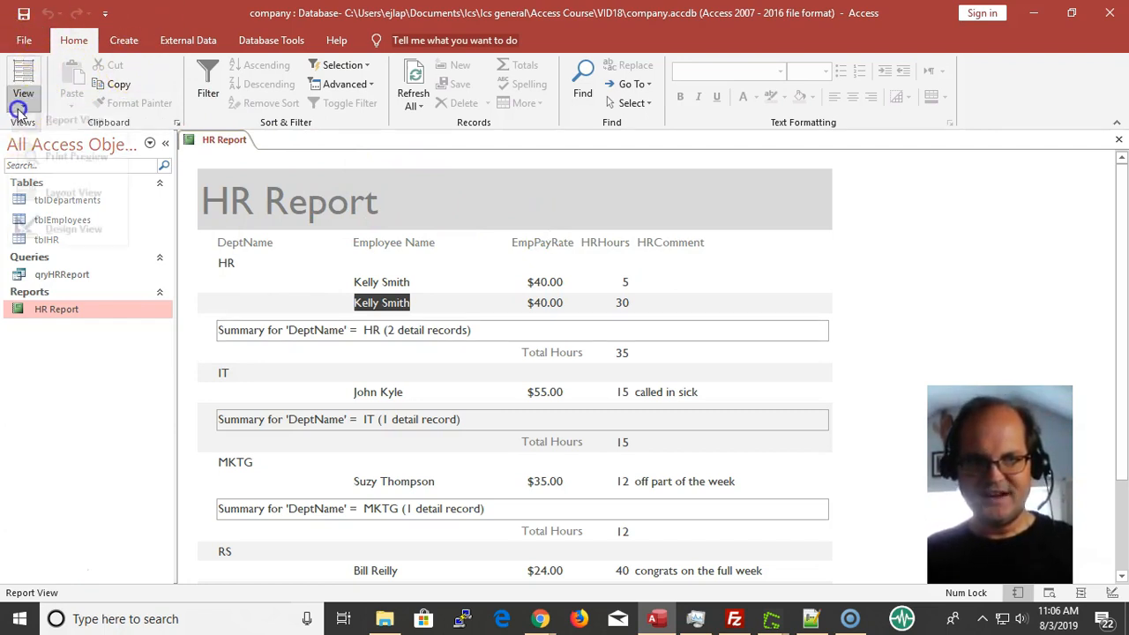
left_click(77, 243)
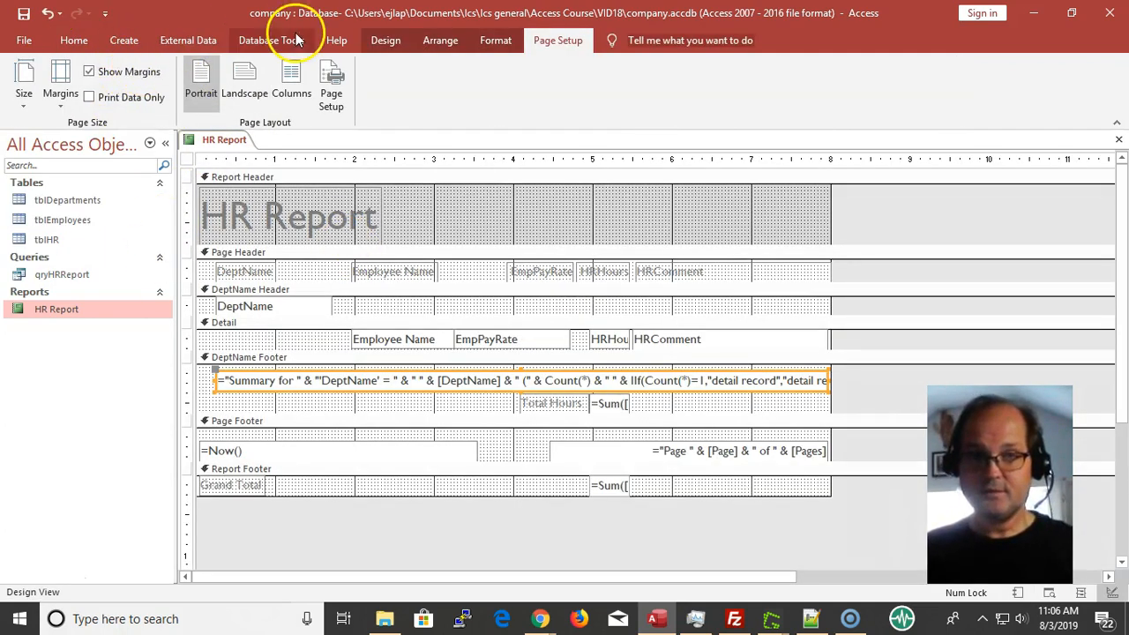
left_click(495, 41)
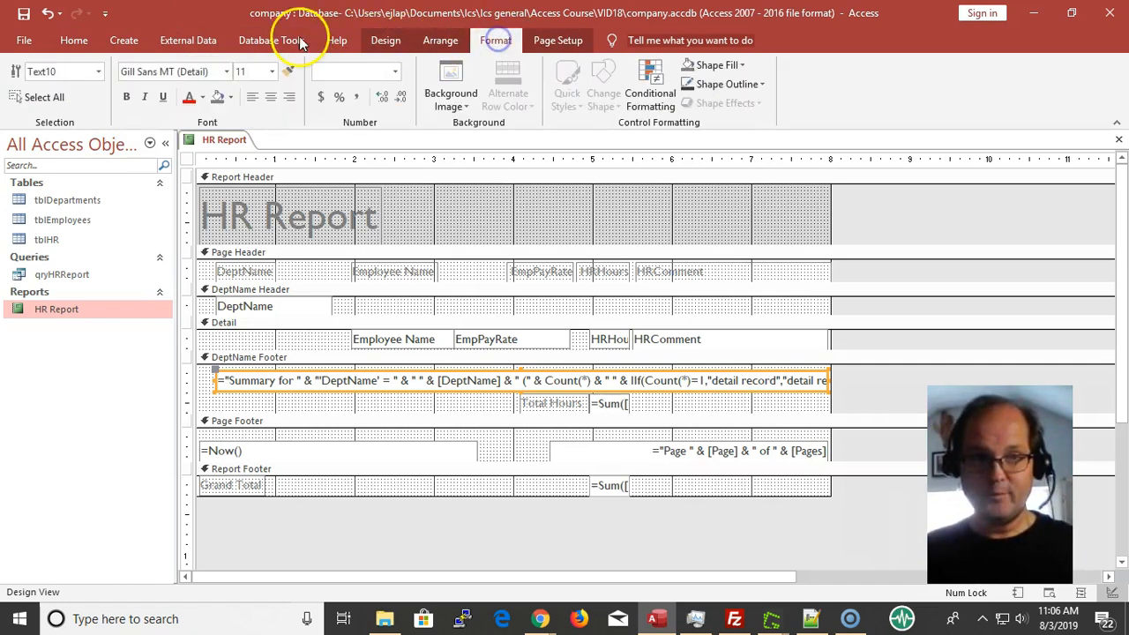
Preview the Office themes on the report in Design View, then close the theme gallery without applying one.
left_click(385, 40)
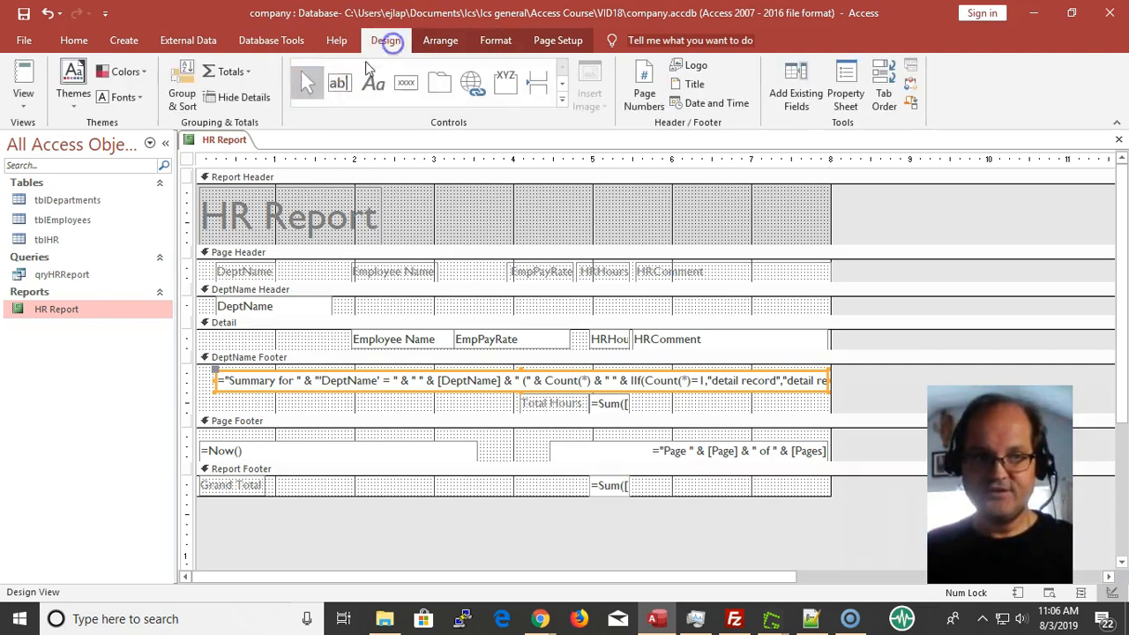
left_click(86, 90)
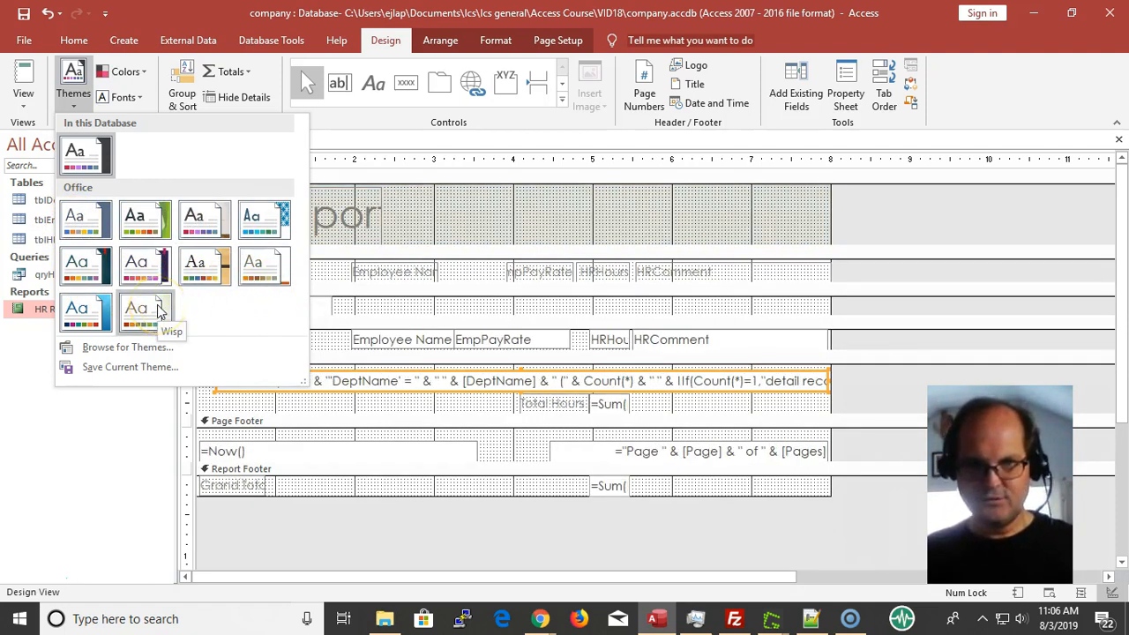
left_click(69, 328)
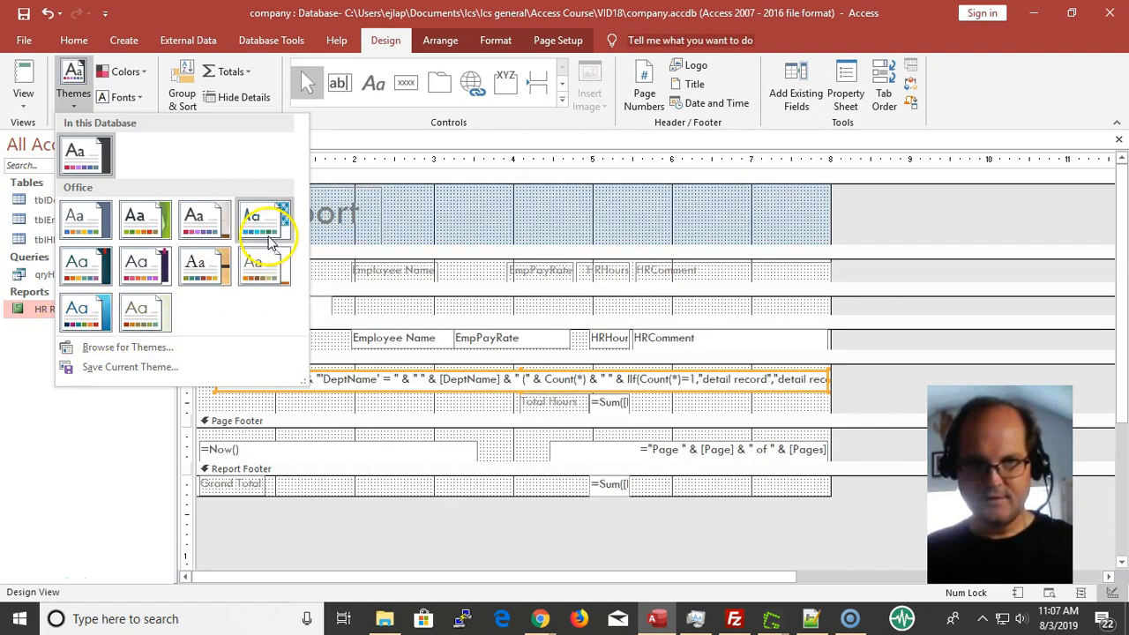
left_click(59, 76)
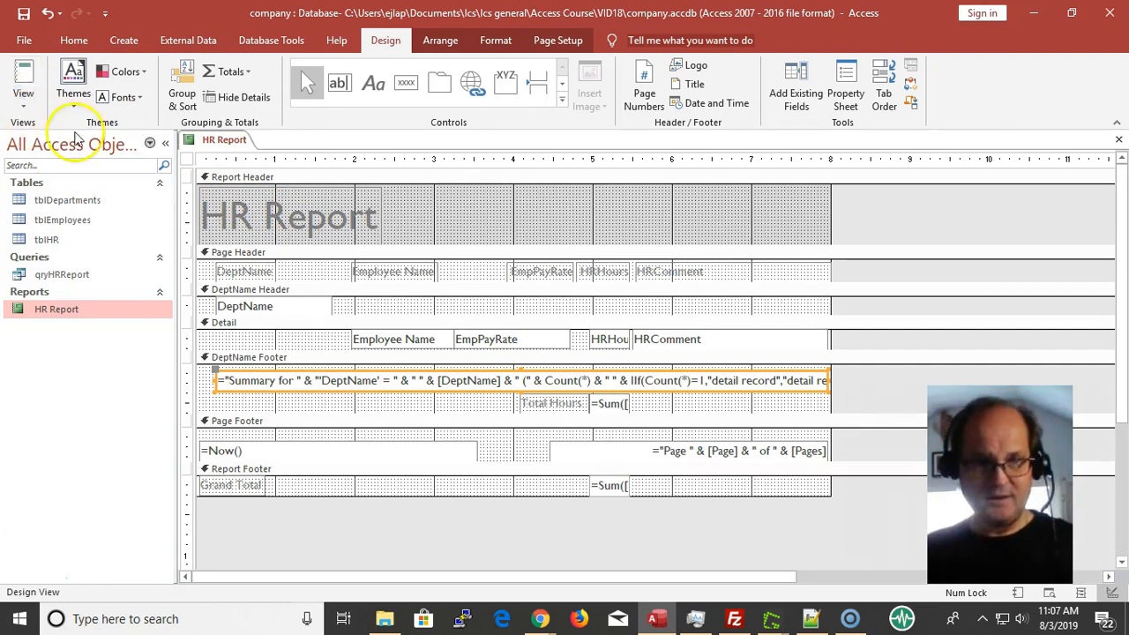
Switch the report to Layout View and apply the blue Office theme next to Wisp.
left_click(29, 107)
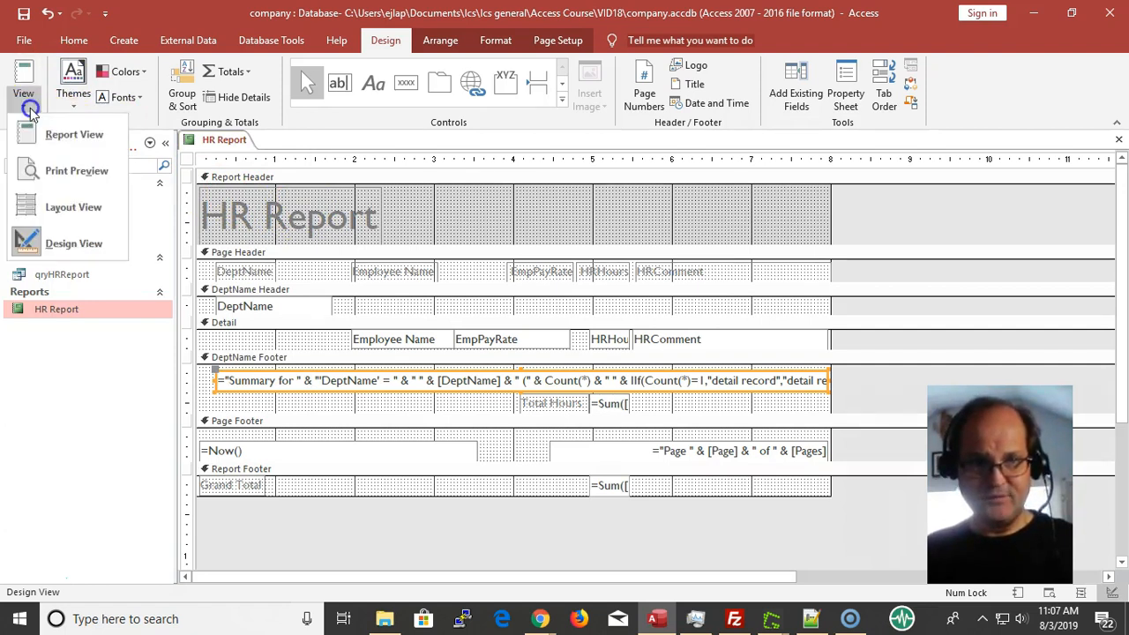
left_click(50, 207)
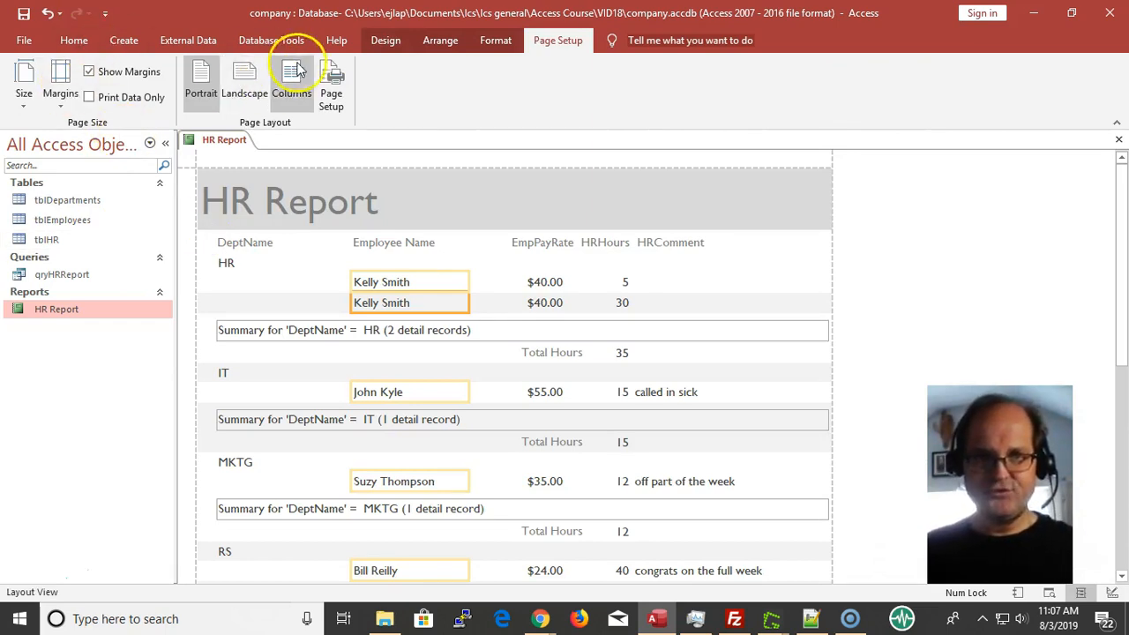
left_click(385, 41)
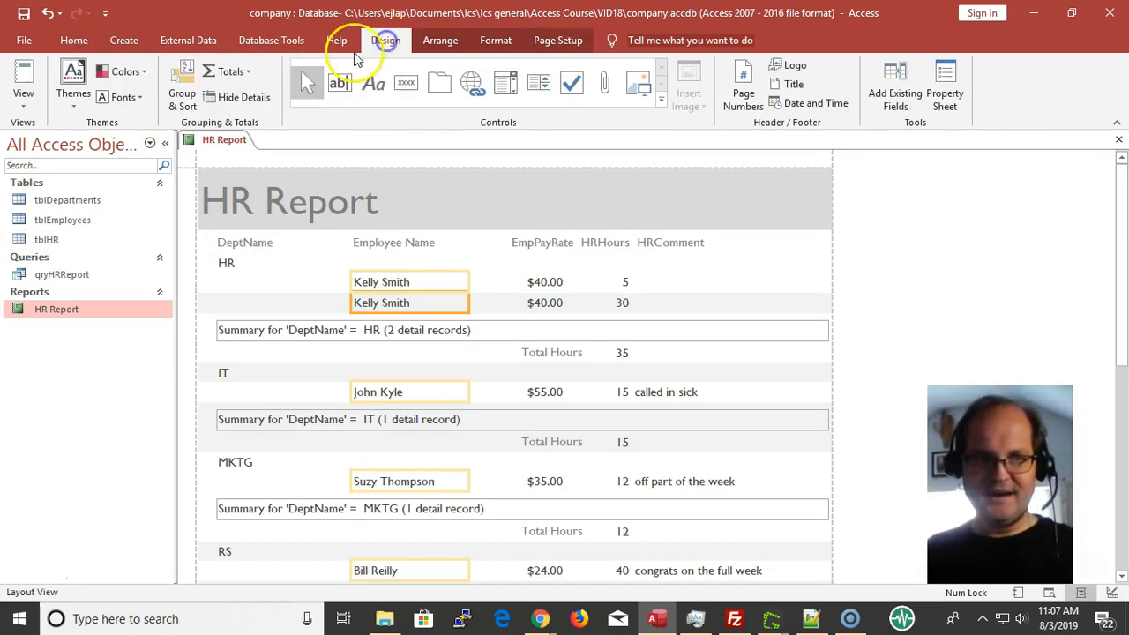
left_click(74, 95)
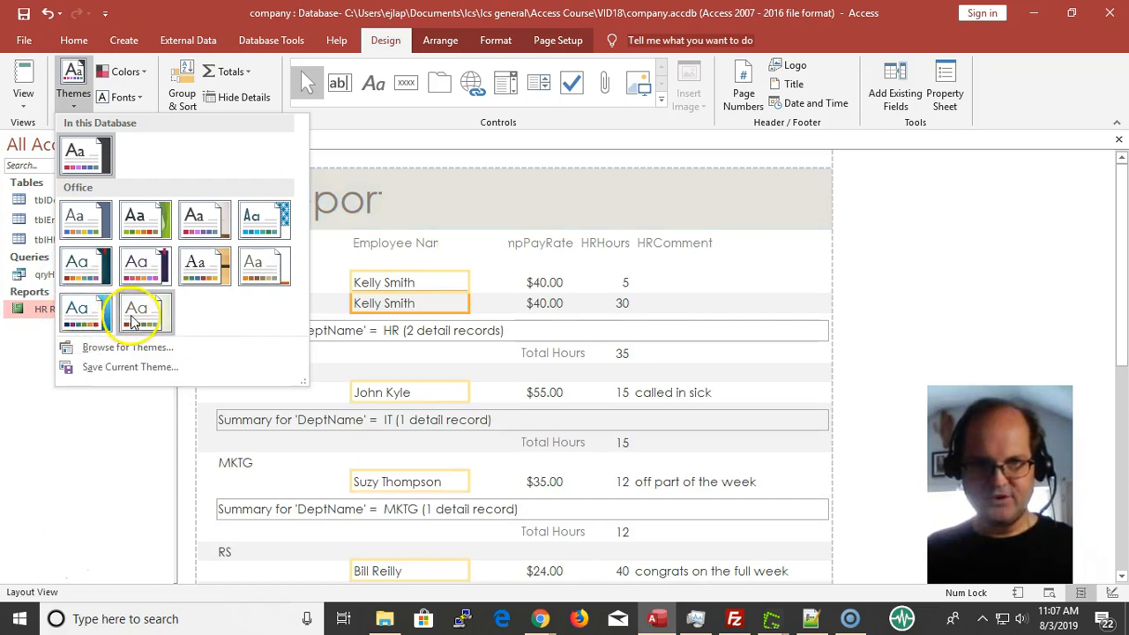
left_click(77, 316)
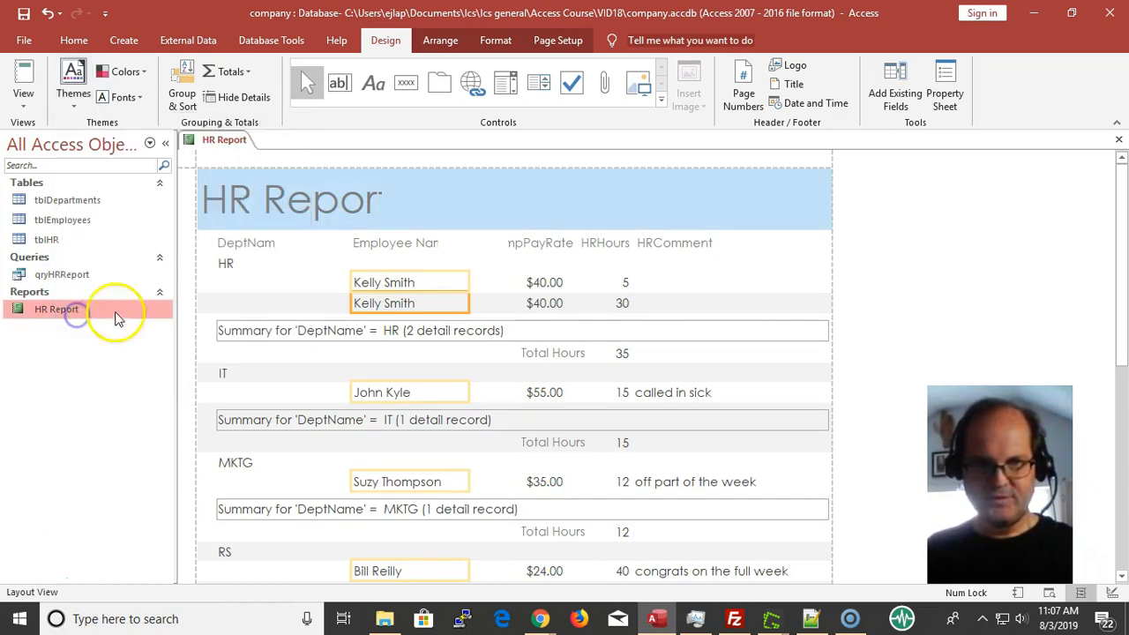
Widen the HR Report title label to the right so its full text fits.
left_click(357, 205)
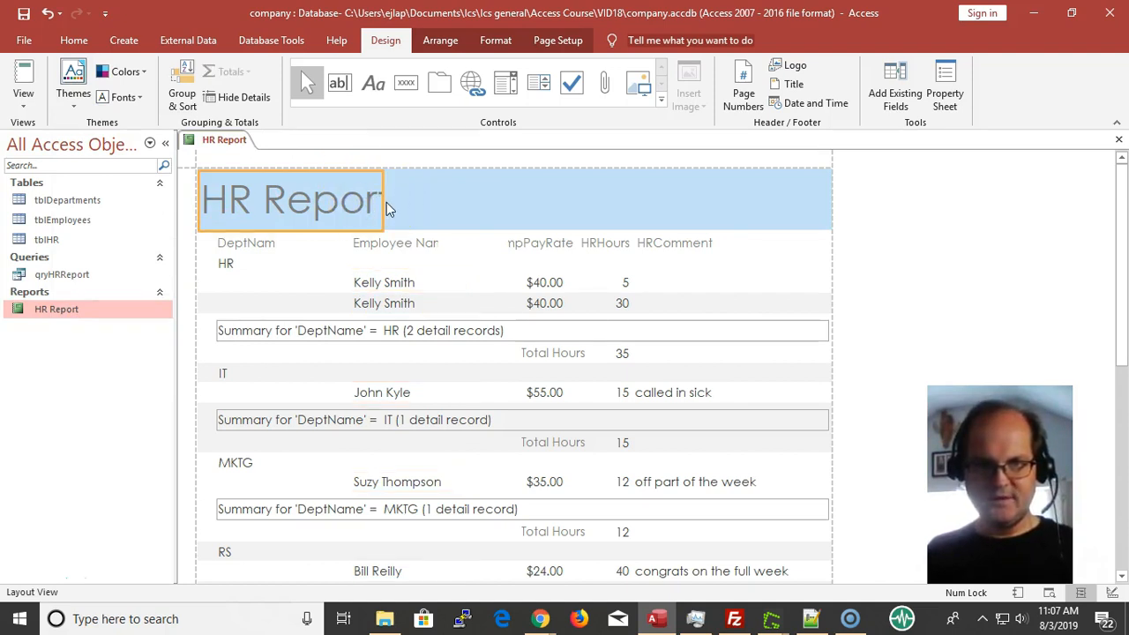
left_click_drag(386, 202, 436, 202)
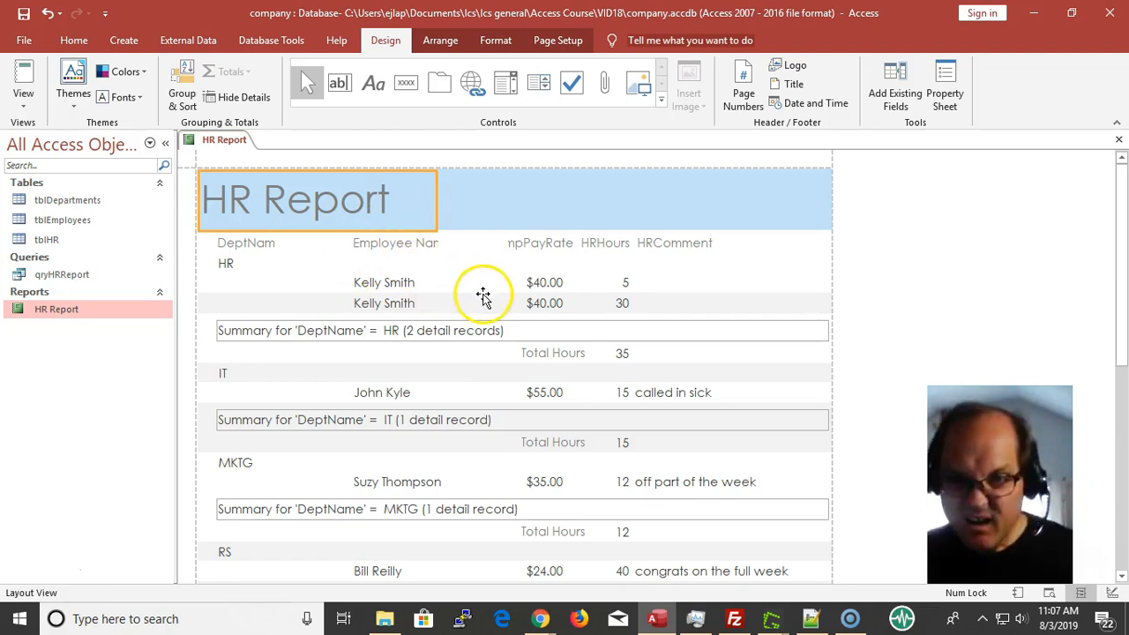
Examine the themed report in Print Preview from the title to the grand total for cut-off labels, and close the preview.
scroll(610, 262, "down", 3)
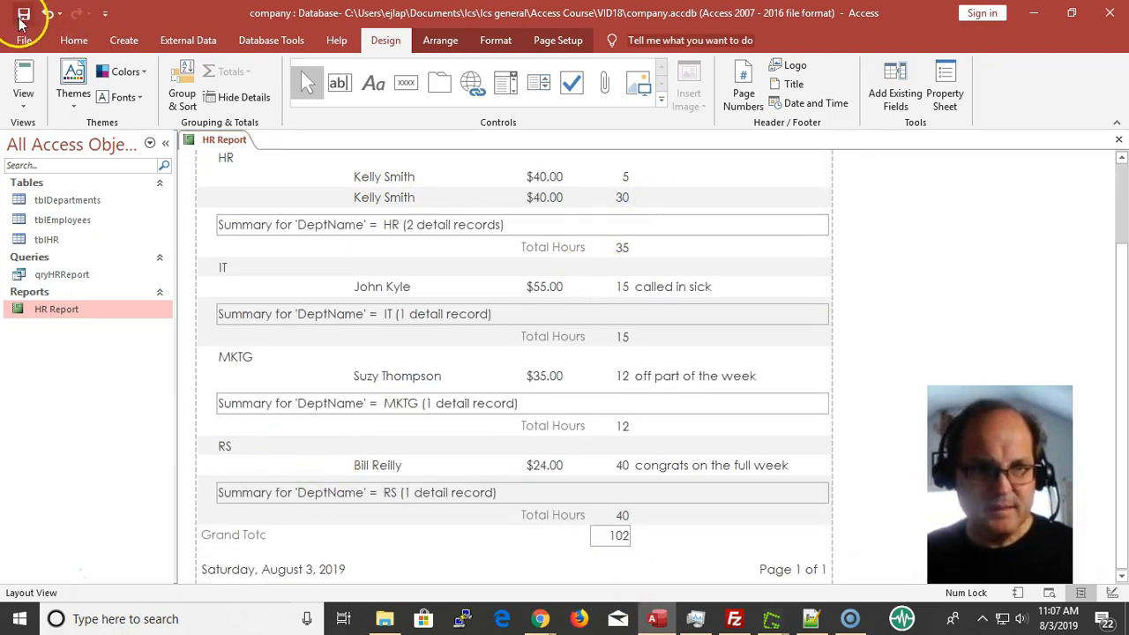
left_click(23, 104)
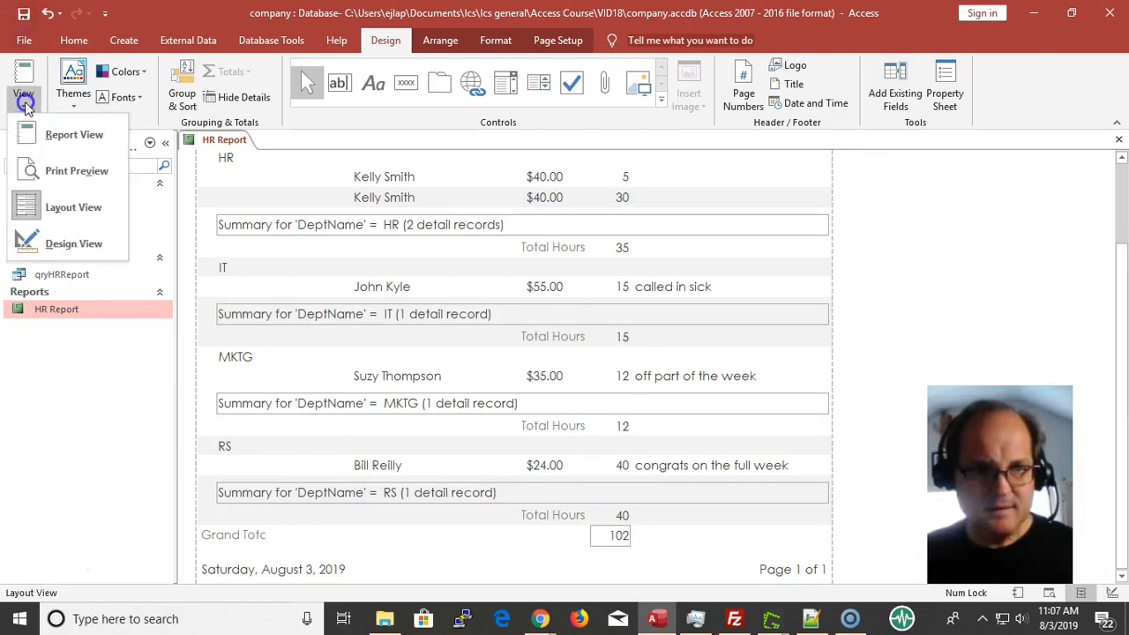
left_click(54, 170)
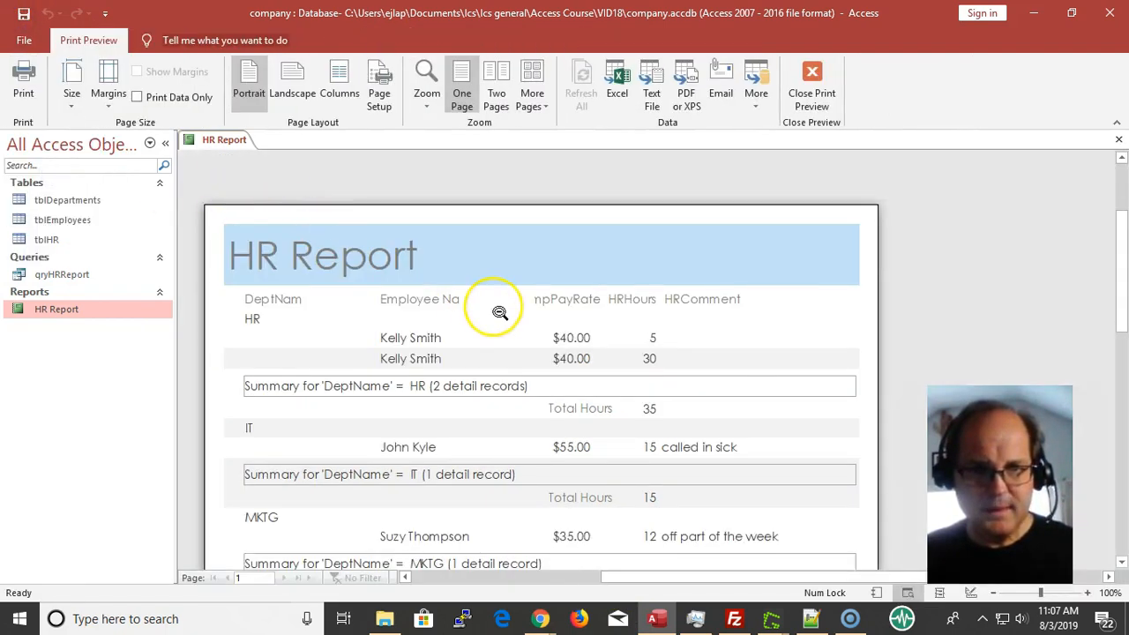
scroll(499, 312, "down", 5)
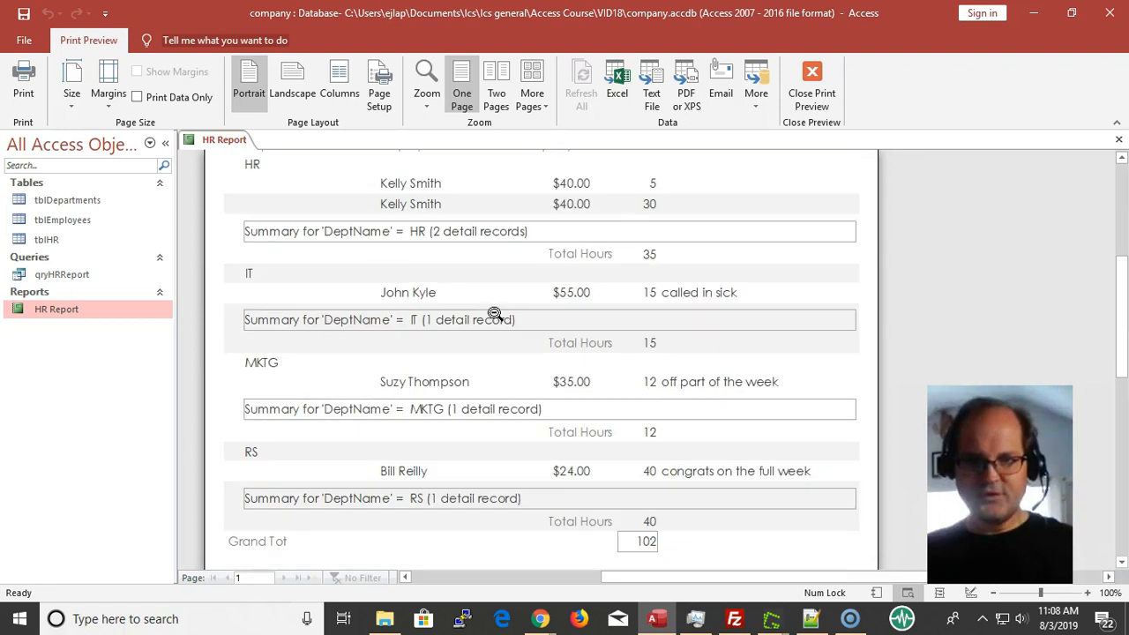
scroll(495, 312, "down", 1)
scroll(494, 312, "up", 5)
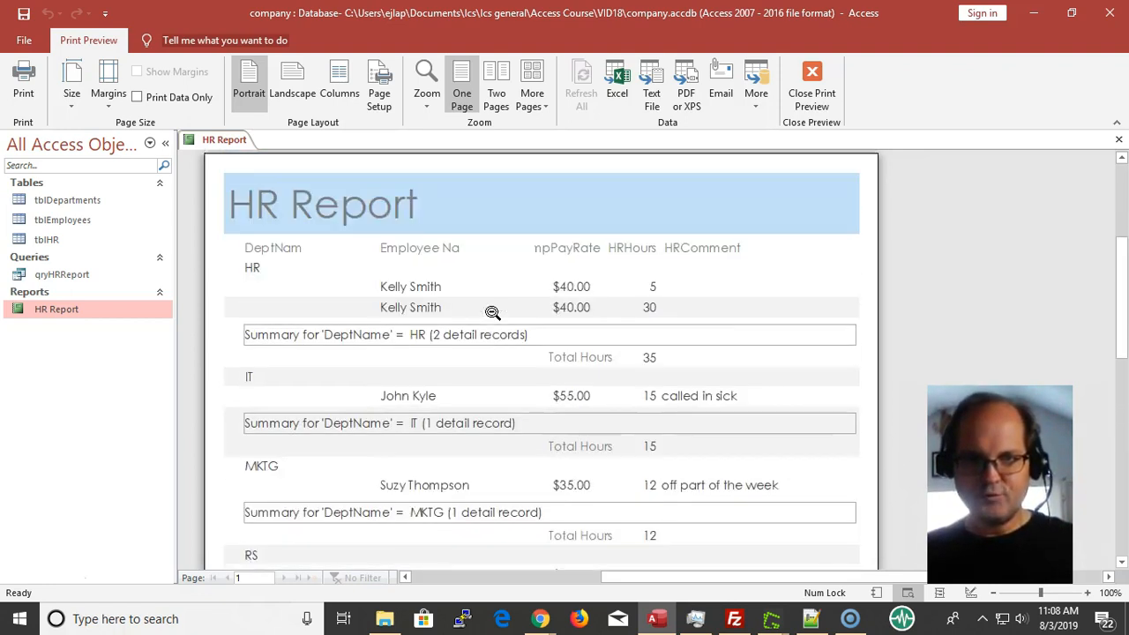
scroll(492, 313, "down", 1)
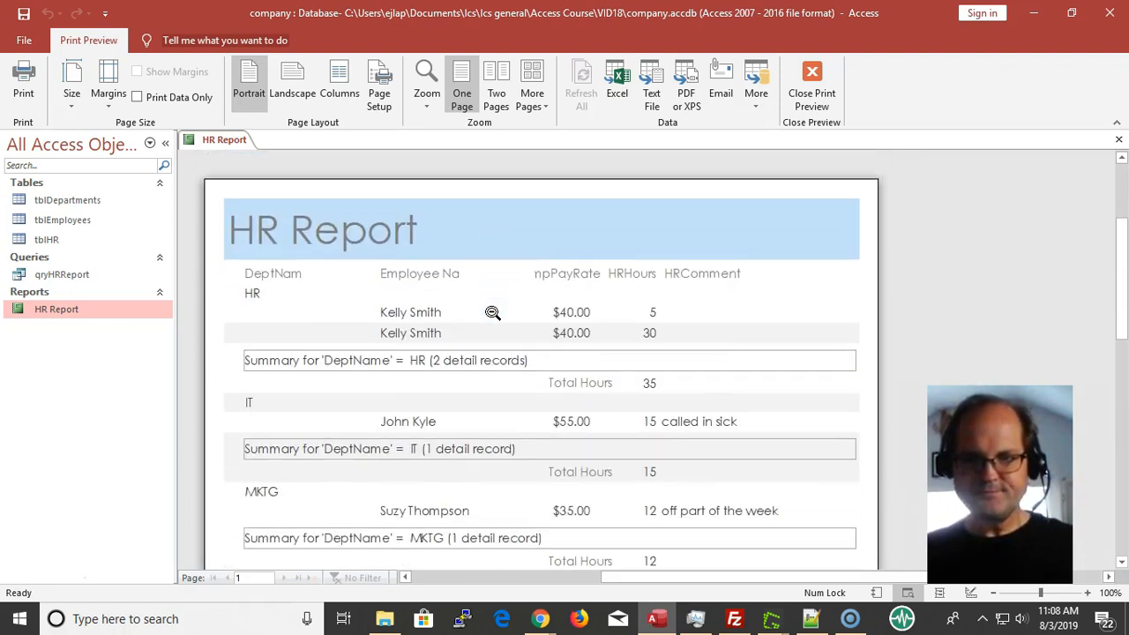
scroll(492, 312, "down", 2)
scroll(492, 313, "up", 2)
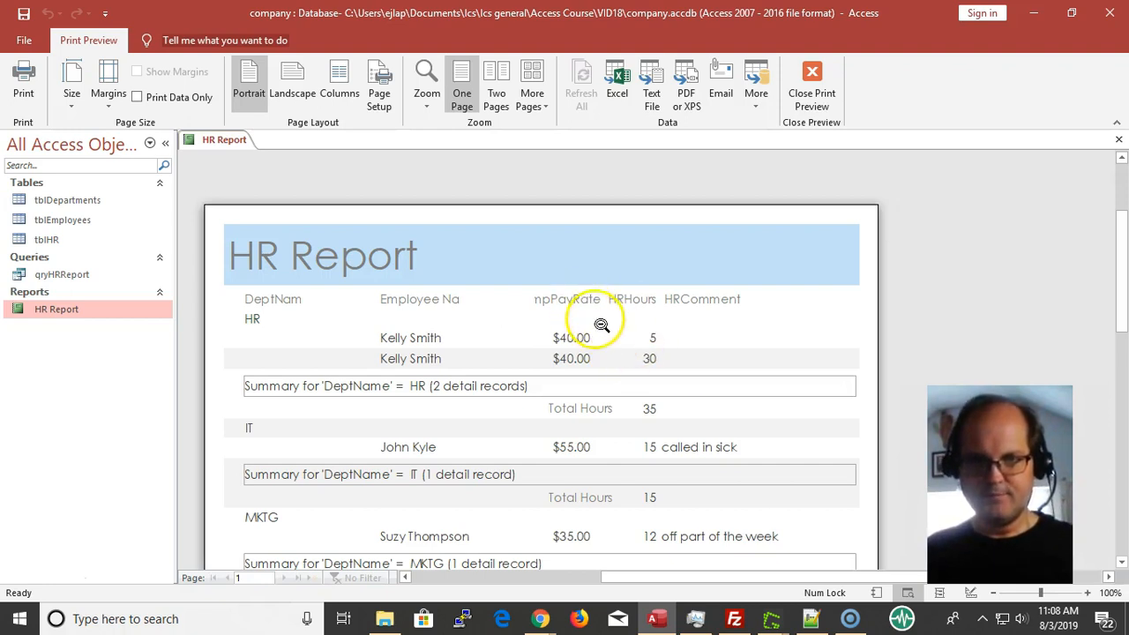
left_click(595, 275)
left_click(582, 254)
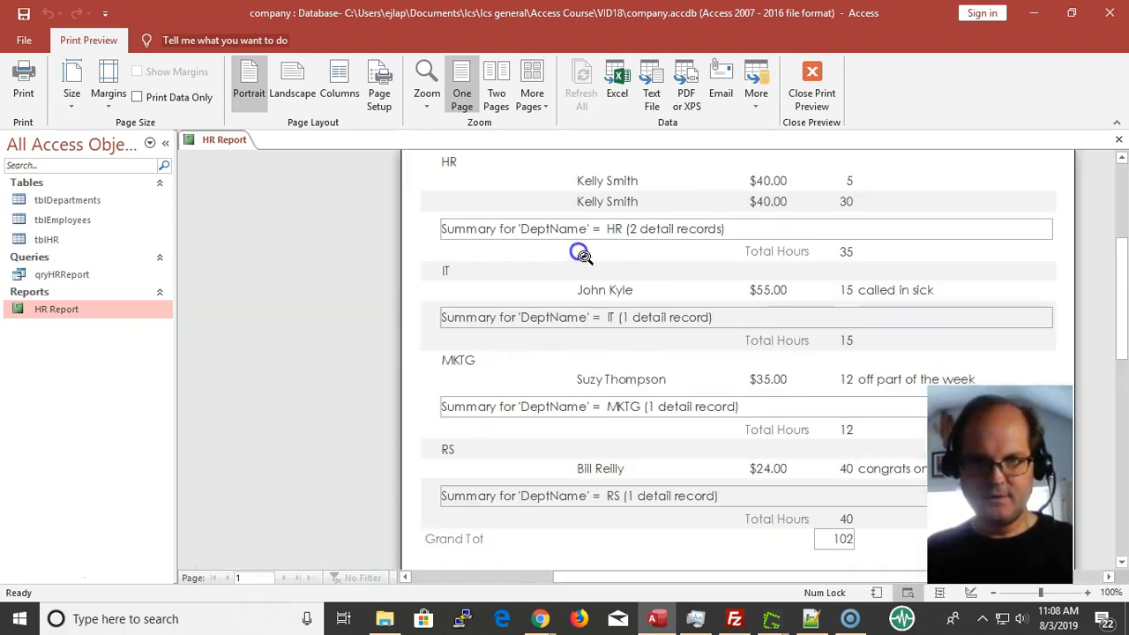
scroll(619, 211, "up", 3)
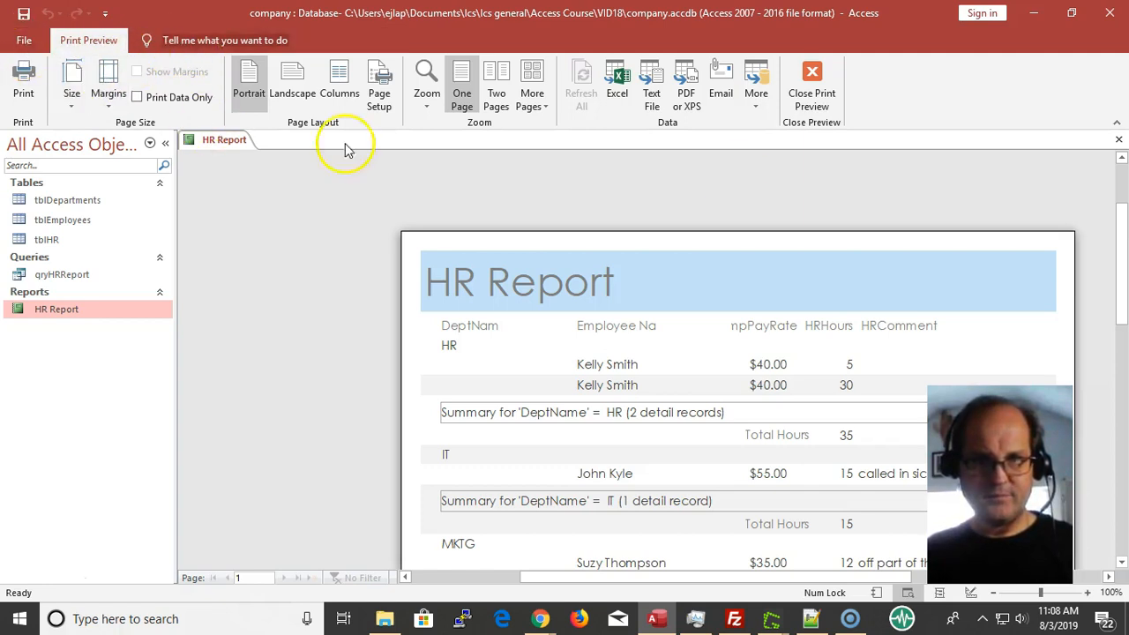
left_click(811, 83)
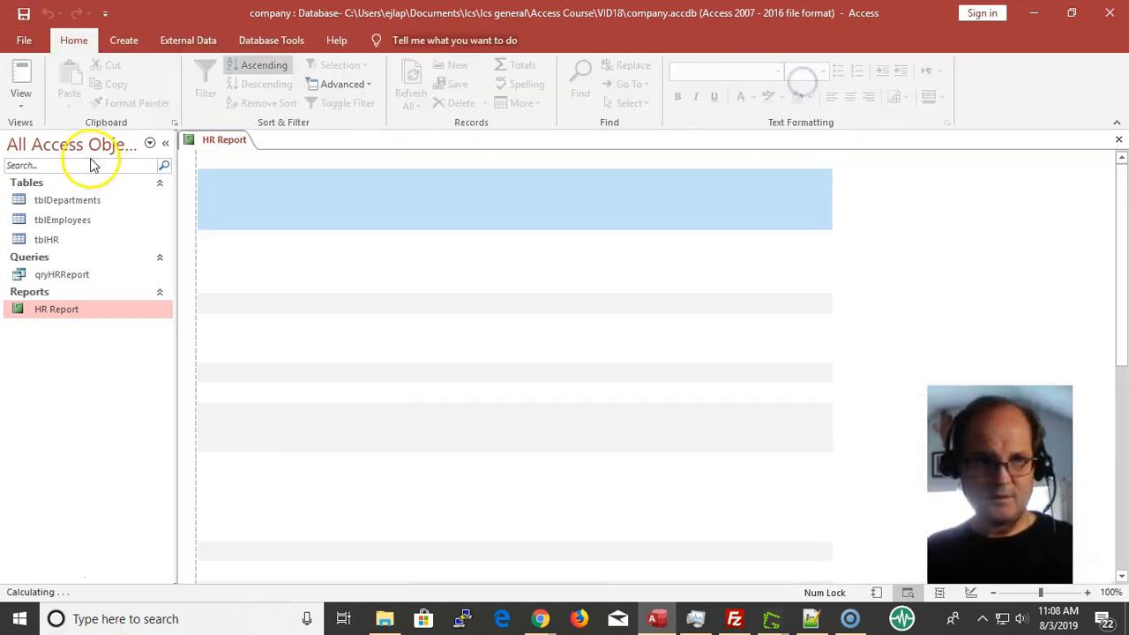
Widen the Employee Name column heading to the right so its full text fits.
left_click(20, 108)
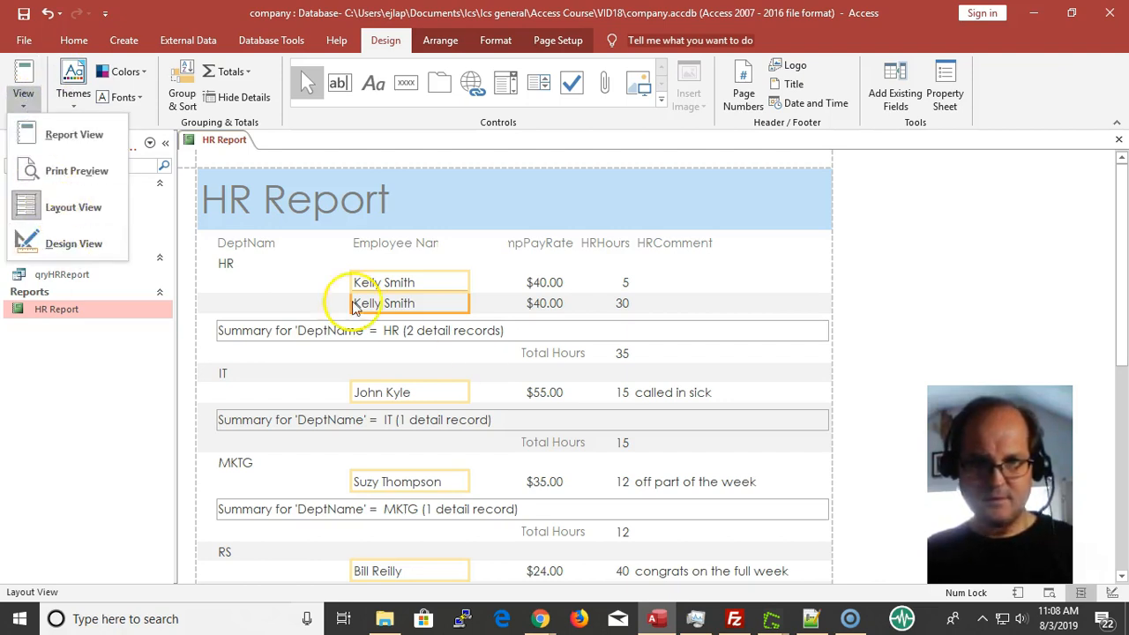
left_click(422, 246)
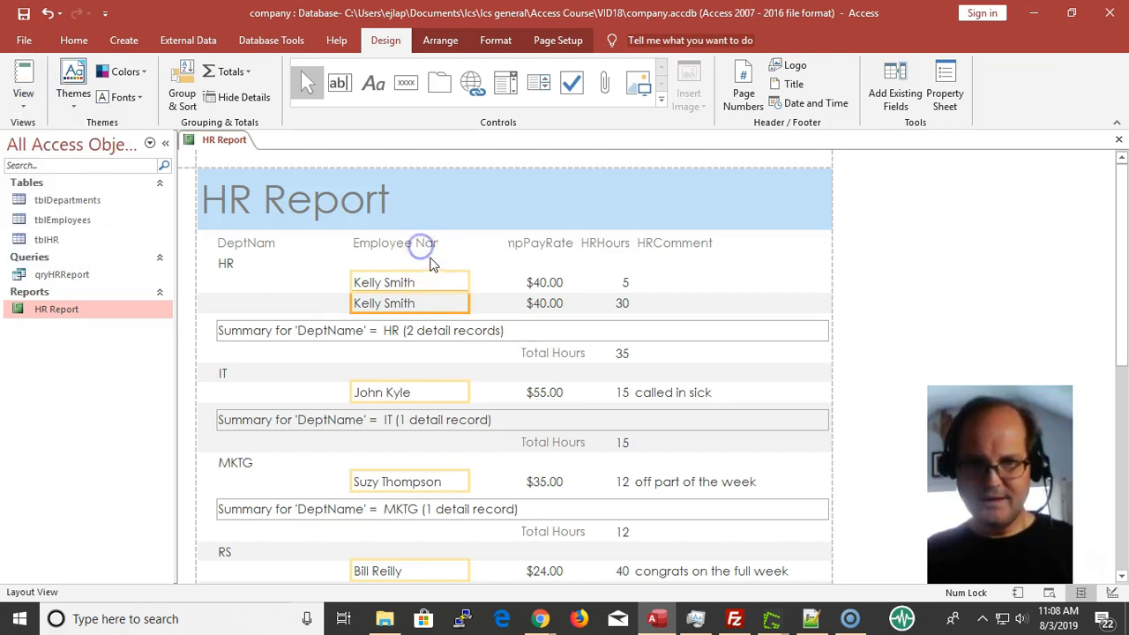
left_click(424, 244)
left_click_drag(463, 253, 461, 250)
Widen the DeptName column heading to the right and change its text to "Dept Name".
left_click(261, 247)
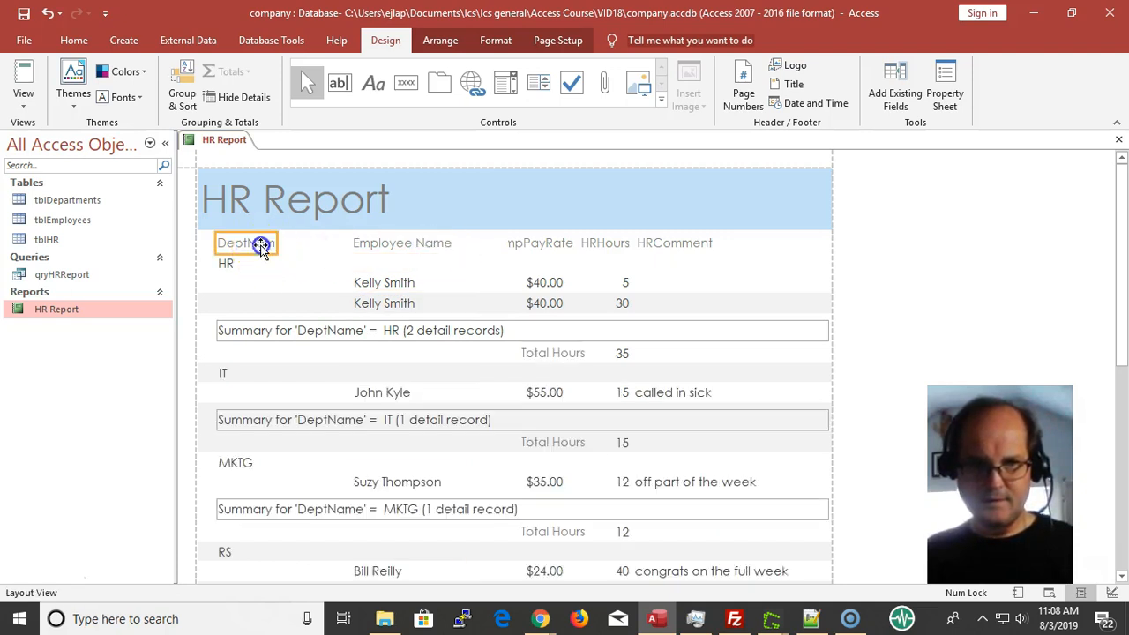
left_click_drag(276, 246, 310, 255)
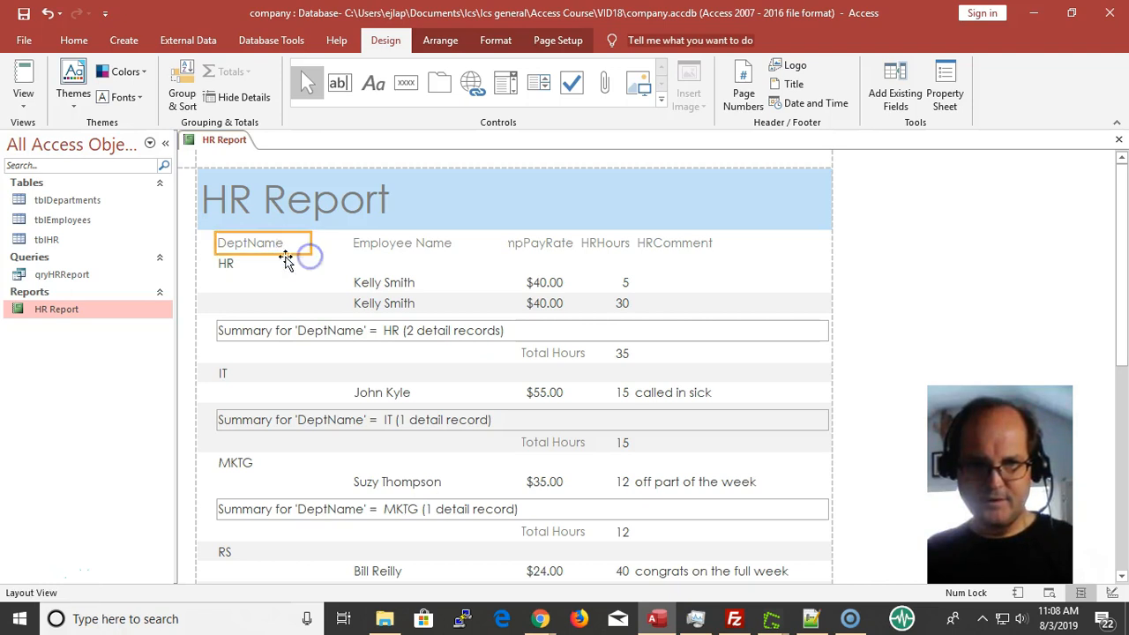
double_click(248, 240)
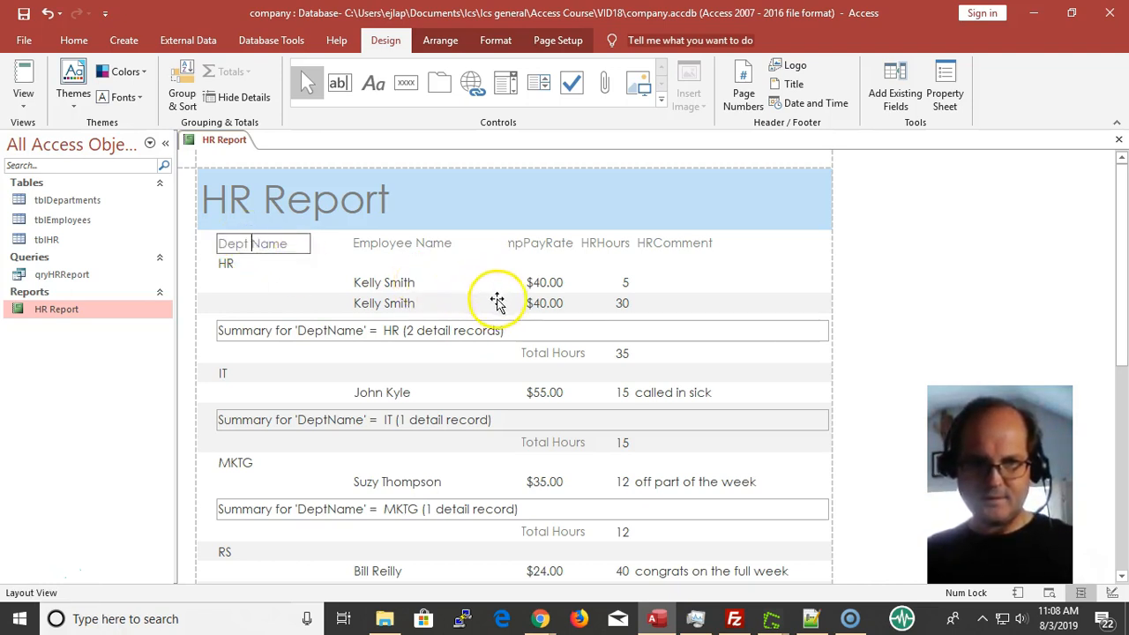
Widen the EmpPayRate column heading to the left and change its text to "Emp Pay Rate".
left_click(509, 245)
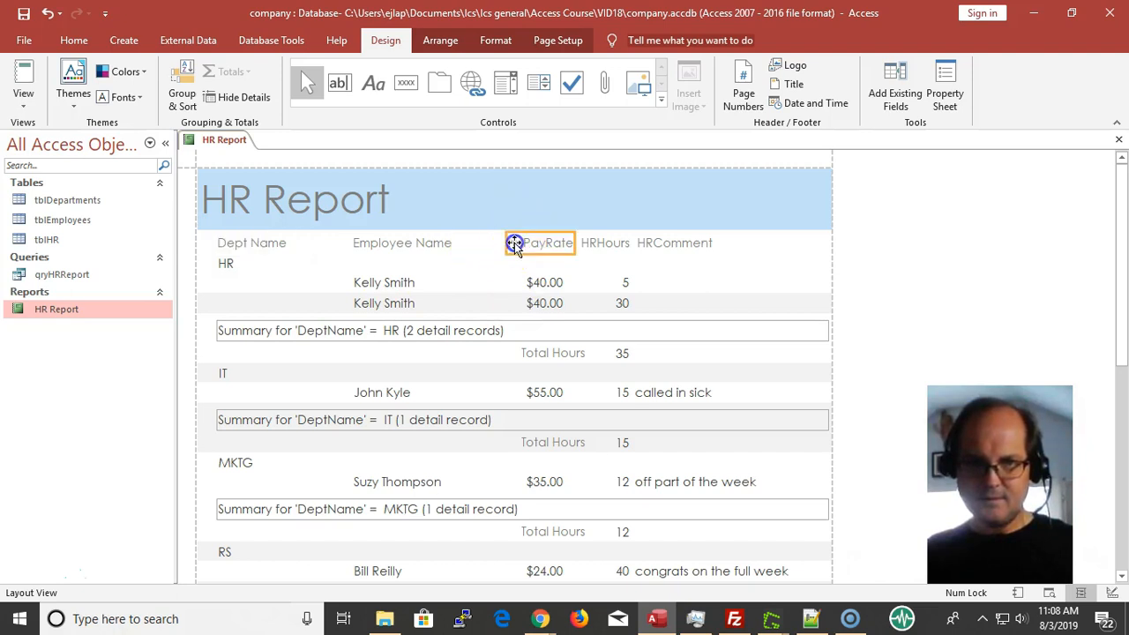
left_click(504, 246)
left_click_drag(504, 246, 490, 244)
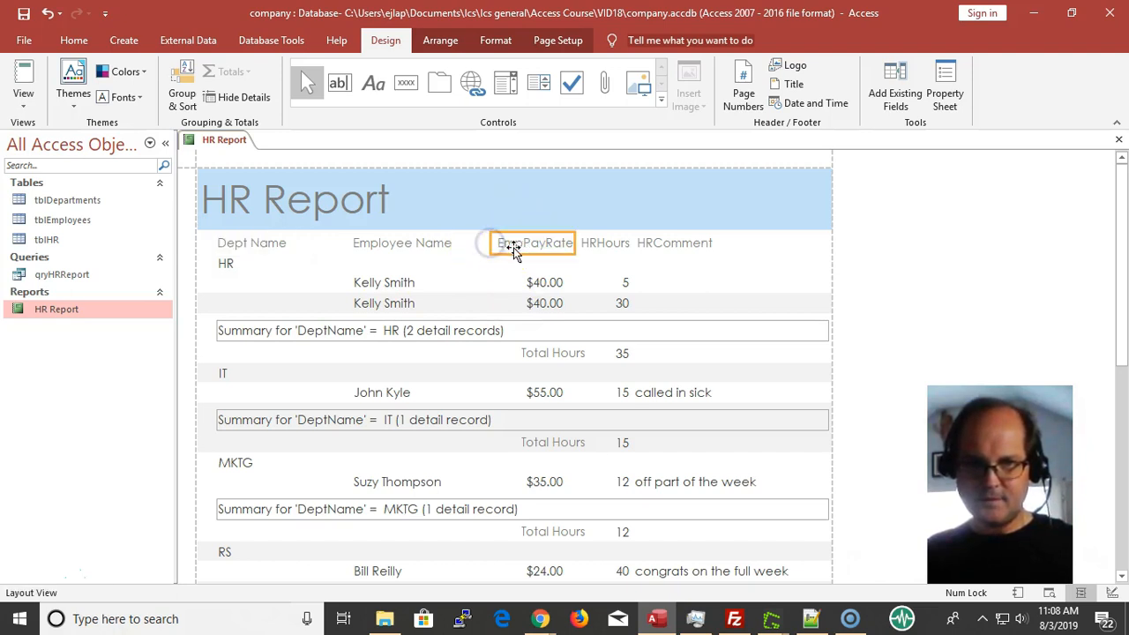
left_click(521, 246)
left_click(521, 246)
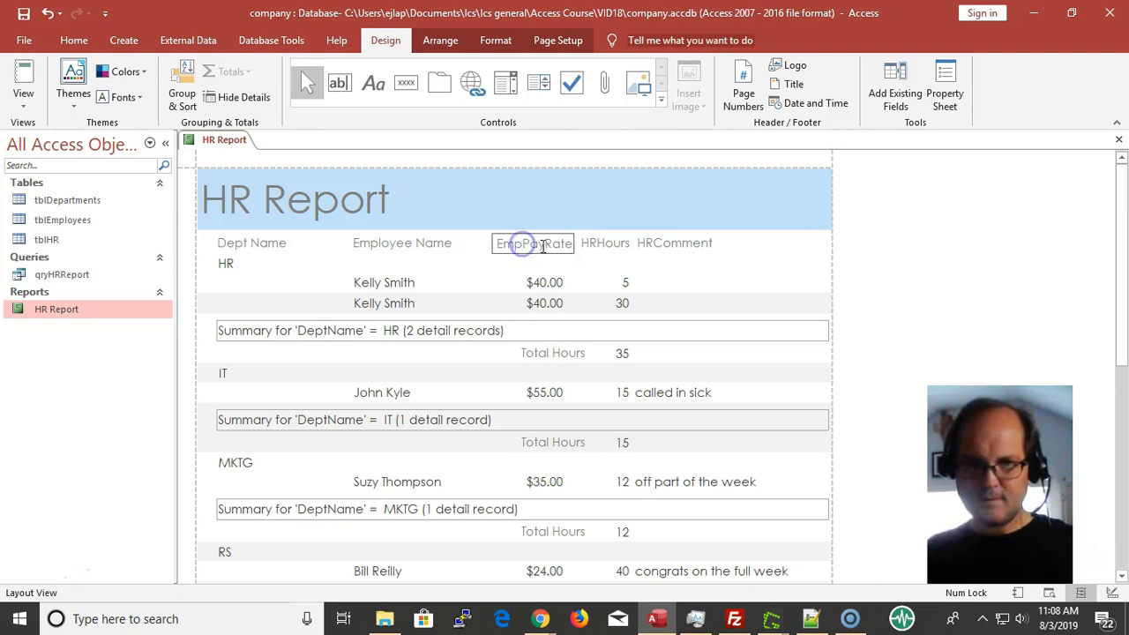
left_click(544, 245)
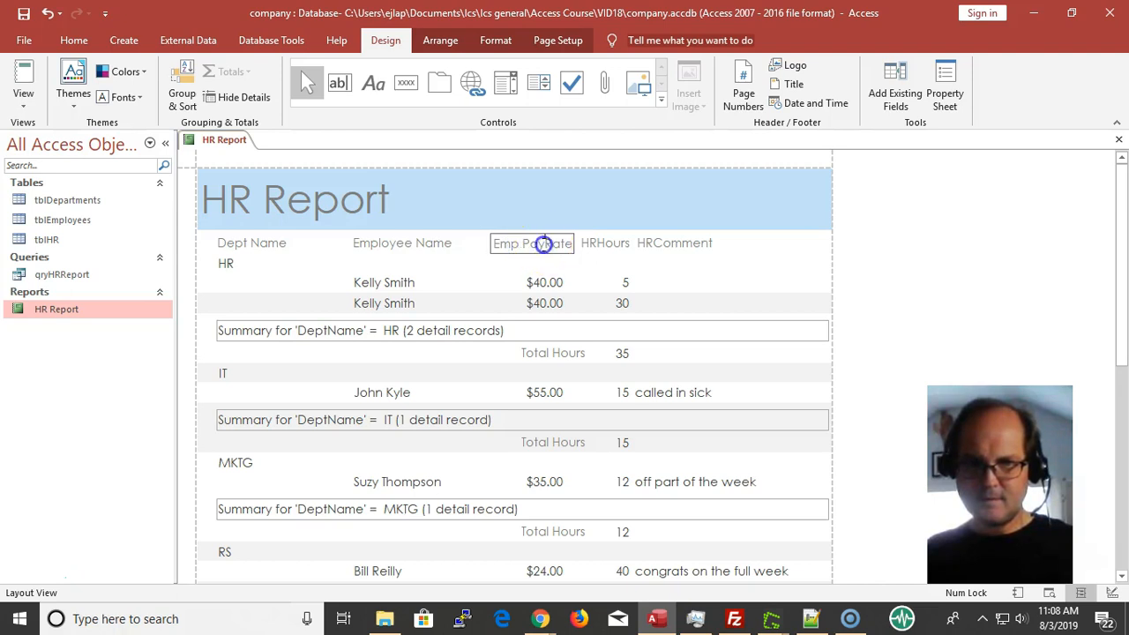
Finish editing the pay rate heading by selecting the HRComment heading, and save the report.
left_click(661, 243)
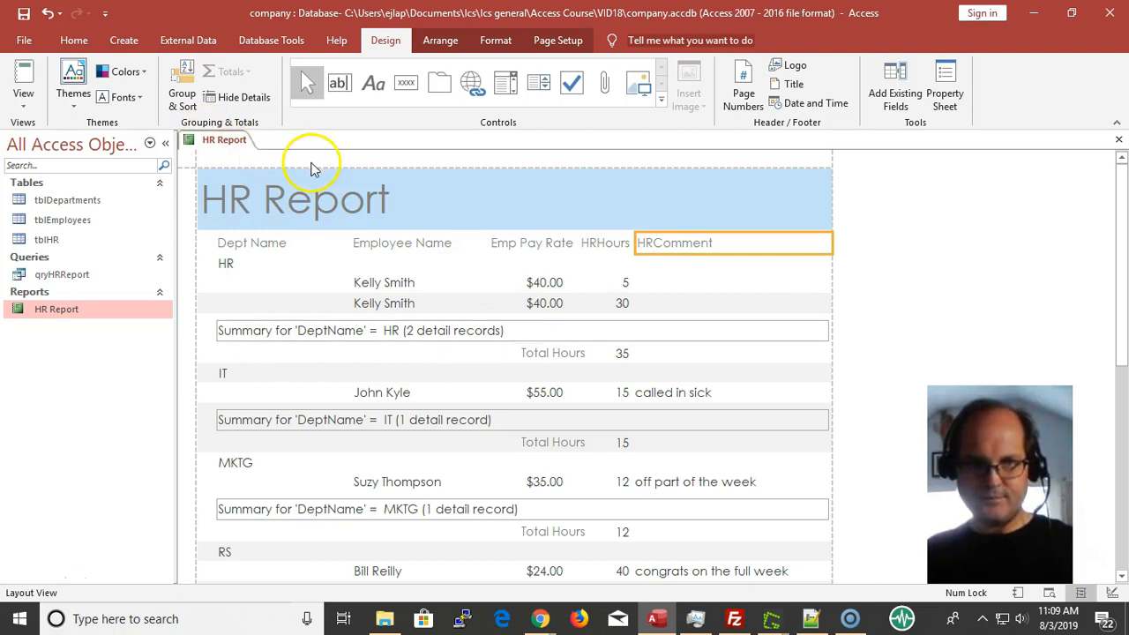
left_click(24, 13)
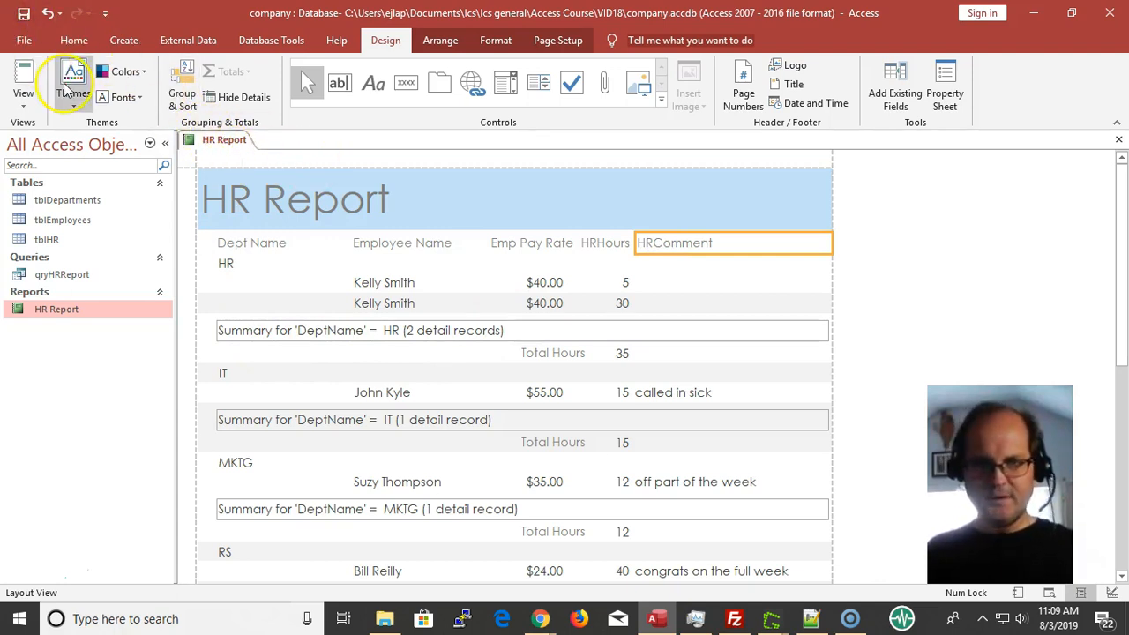